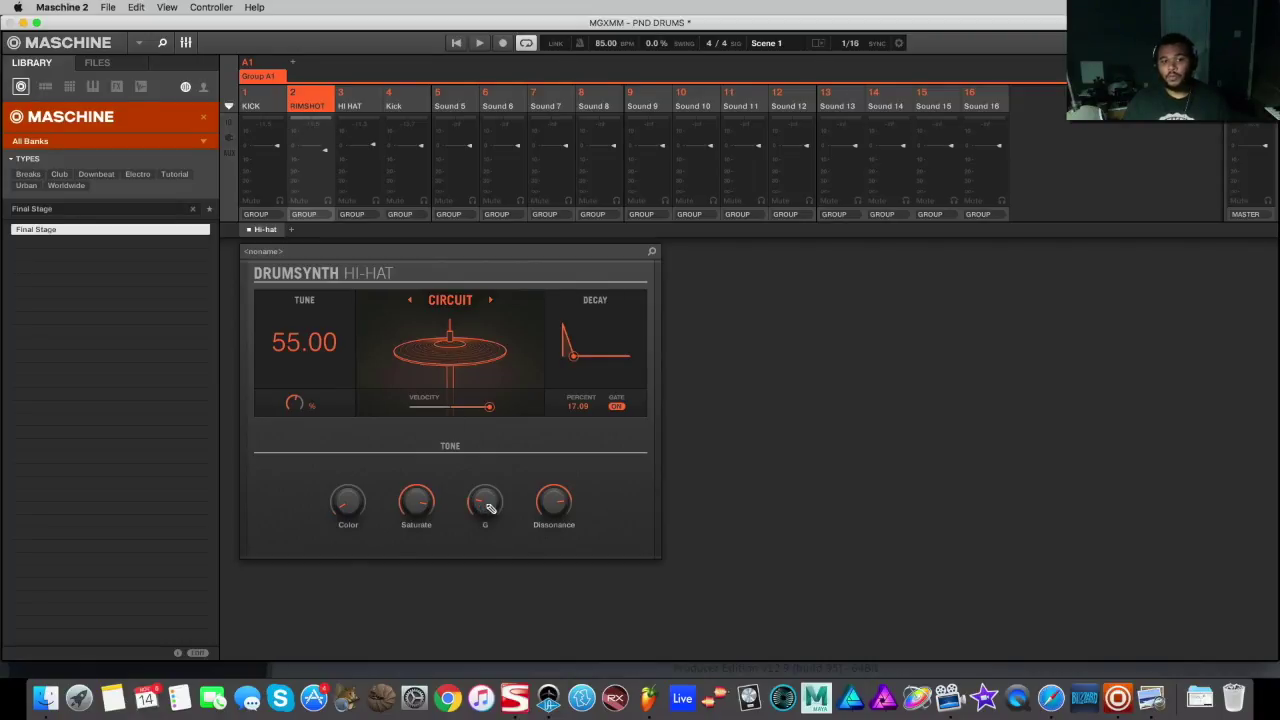
Select the HI HAT sound and browse its Drumsynth engines from Hybrid back to Silver and forward again
mouse_move(487, 499)
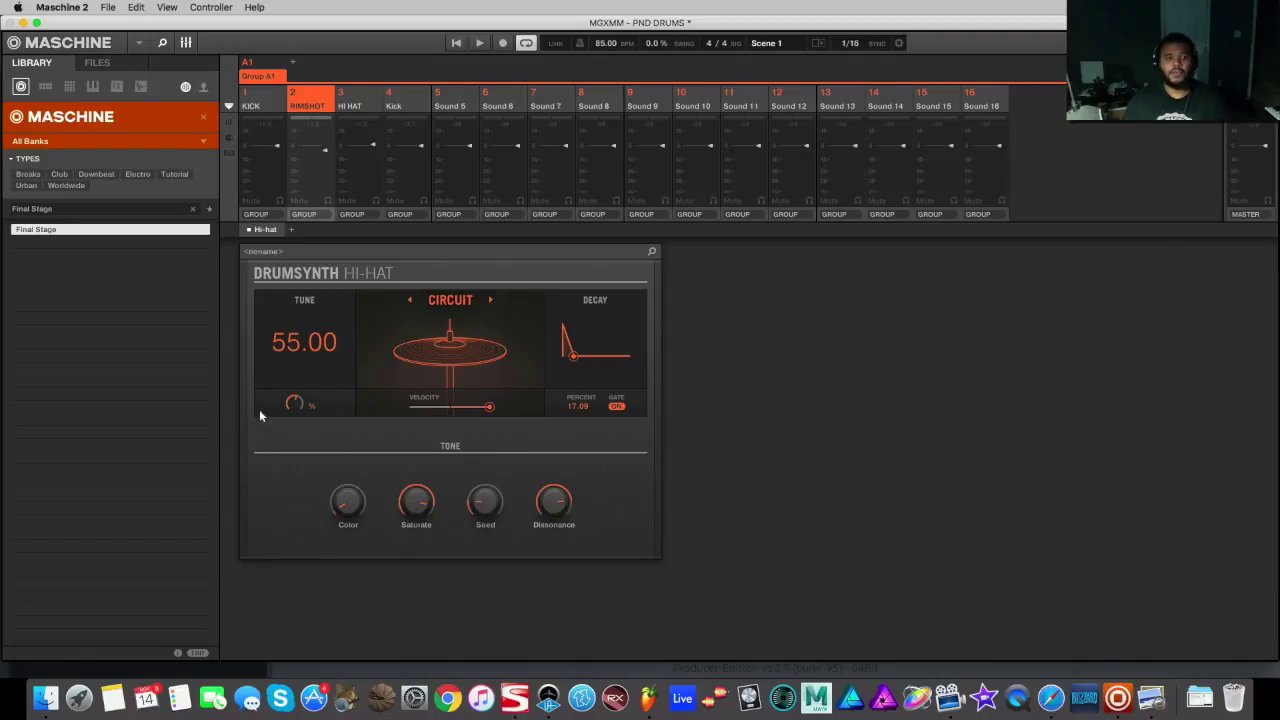
left_click(356, 97)
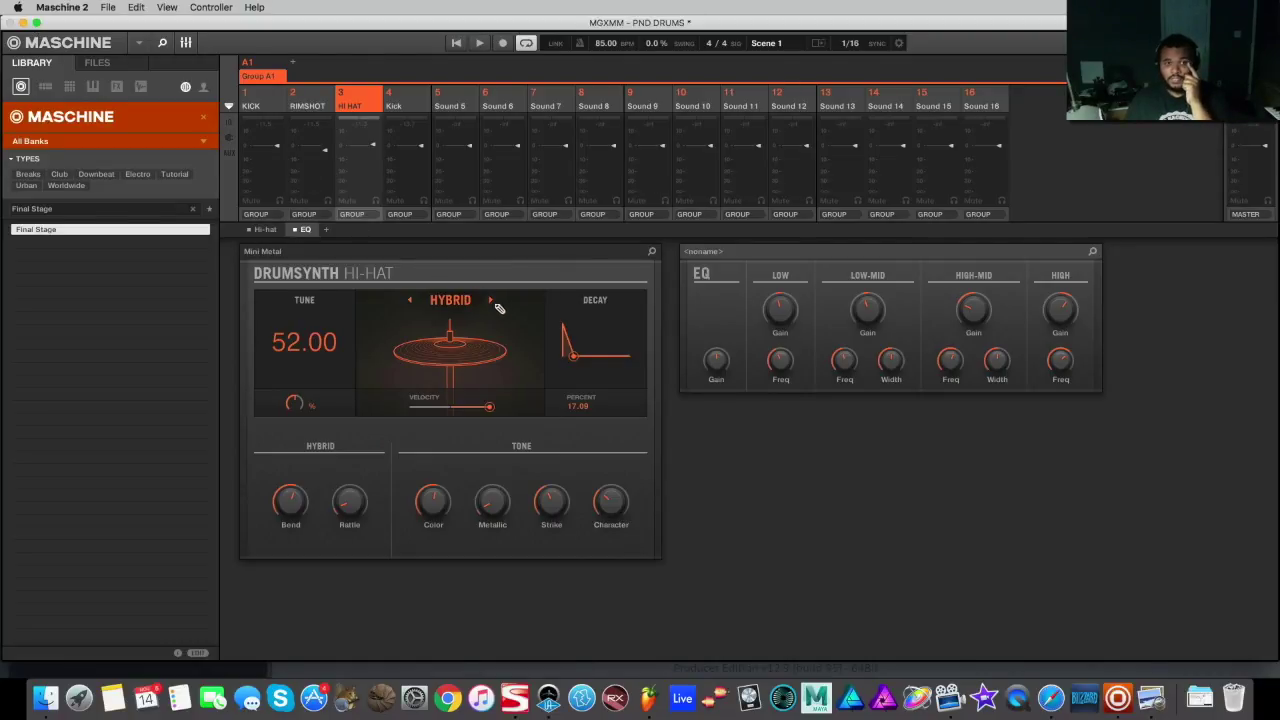
left_click(410, 301)
left_click(410, 301)
left_click(412, 304)
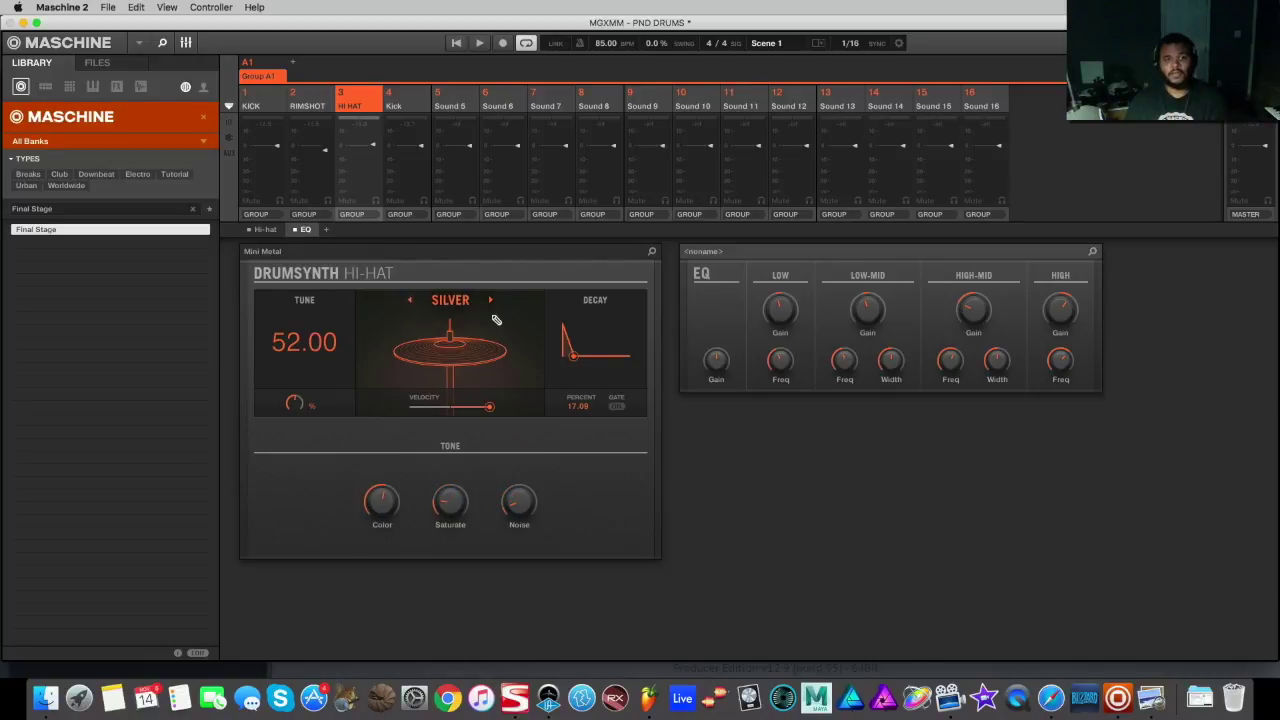
left_click(490, 302)
left_click(490, 302)
left_click(490, 302)
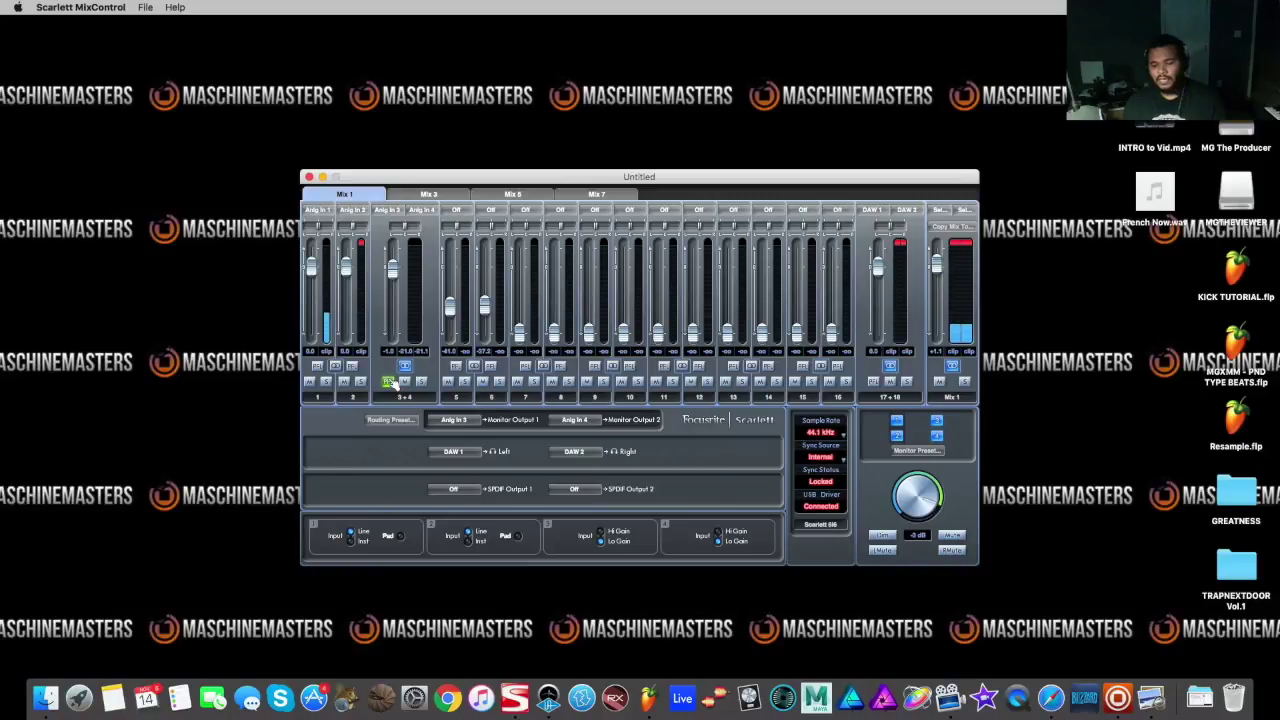
In Scarlett MixControl, toggle the pre-fade listen on the Anlg In 3+4 channel to compare monitoring, leaving it off
left_click(392, 382)
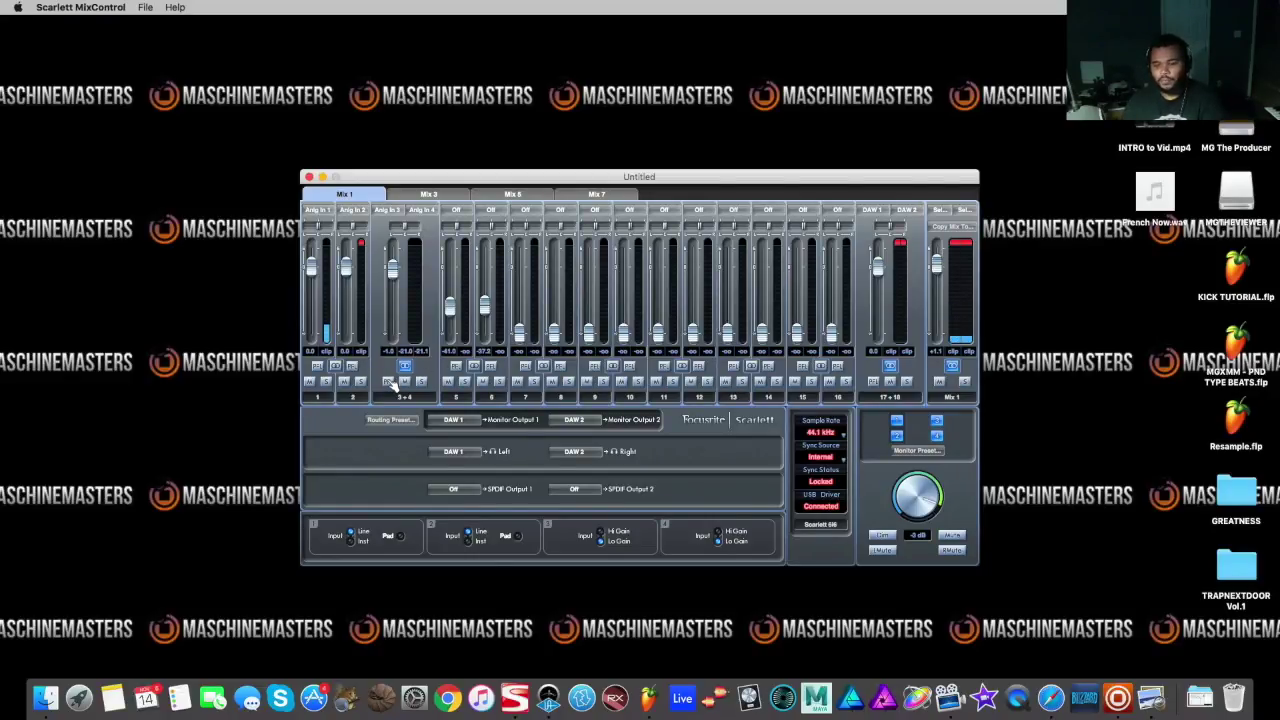
left_click(389, 383)
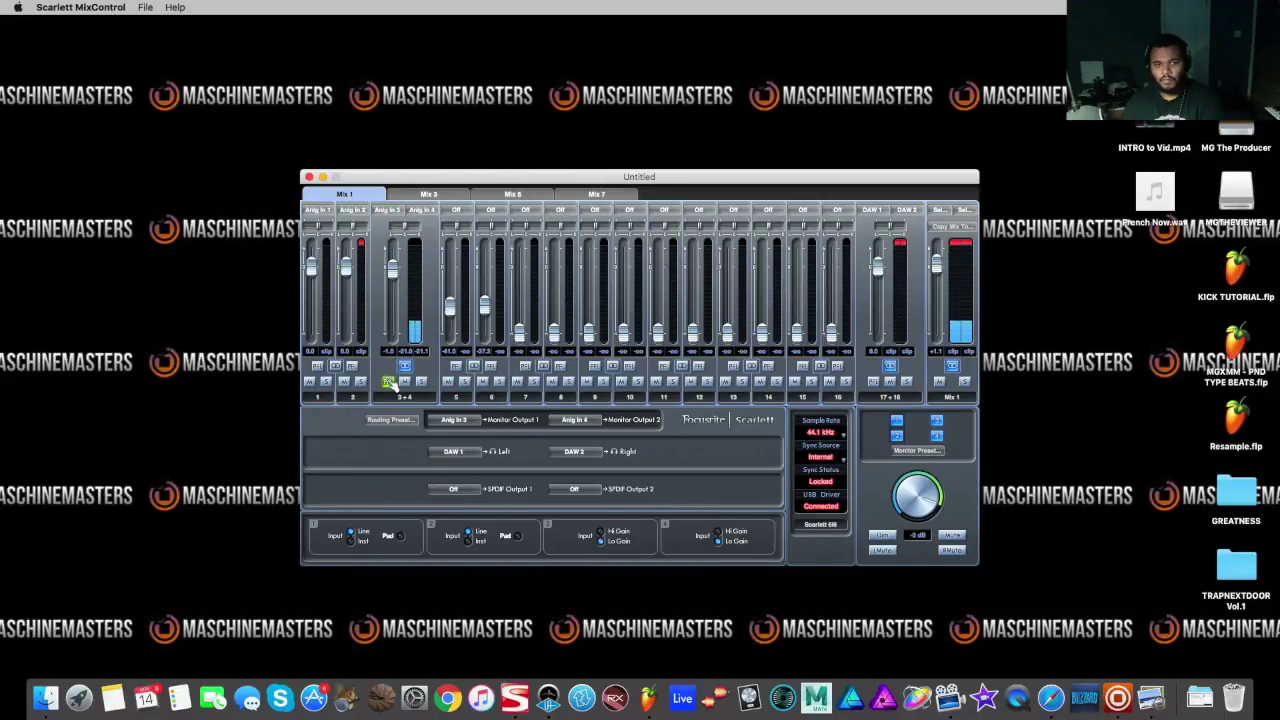
left_click(389, 383)
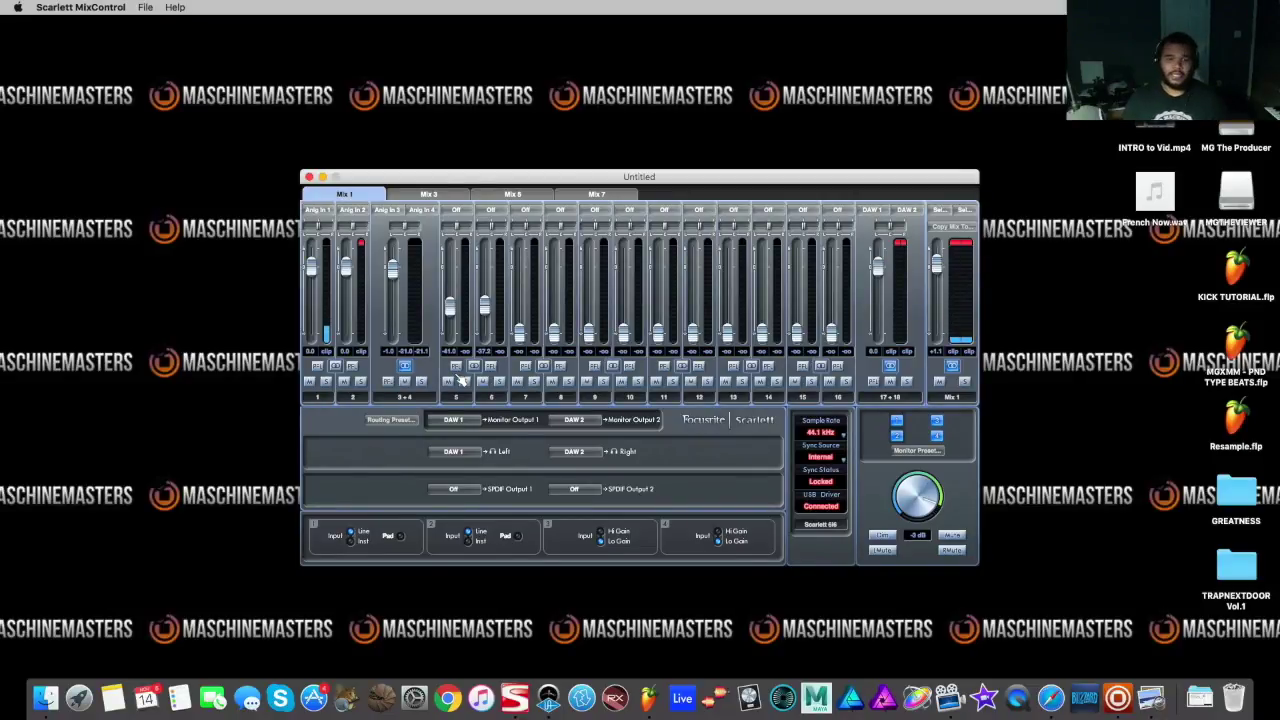
Switch to FL Studio and solo the ZOOM LOOP track in the playlist
key("super+Tab")
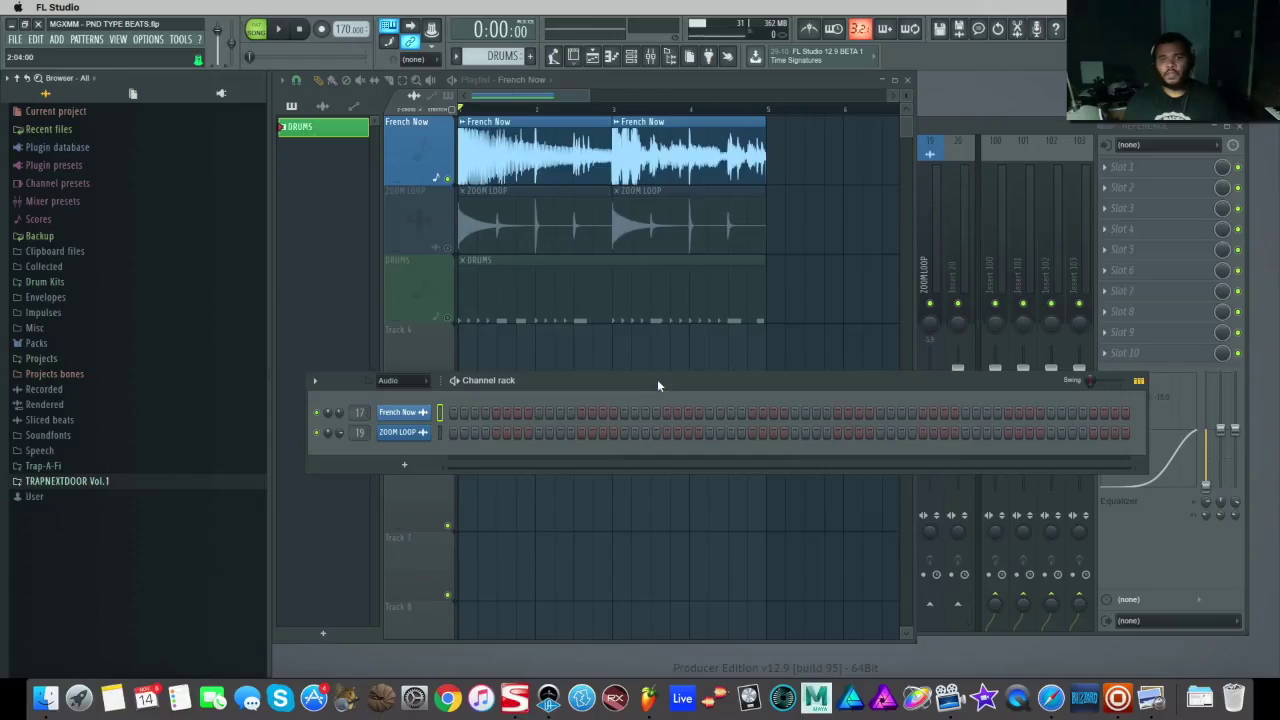
left_click(445, 195)
left_click(443, 247)
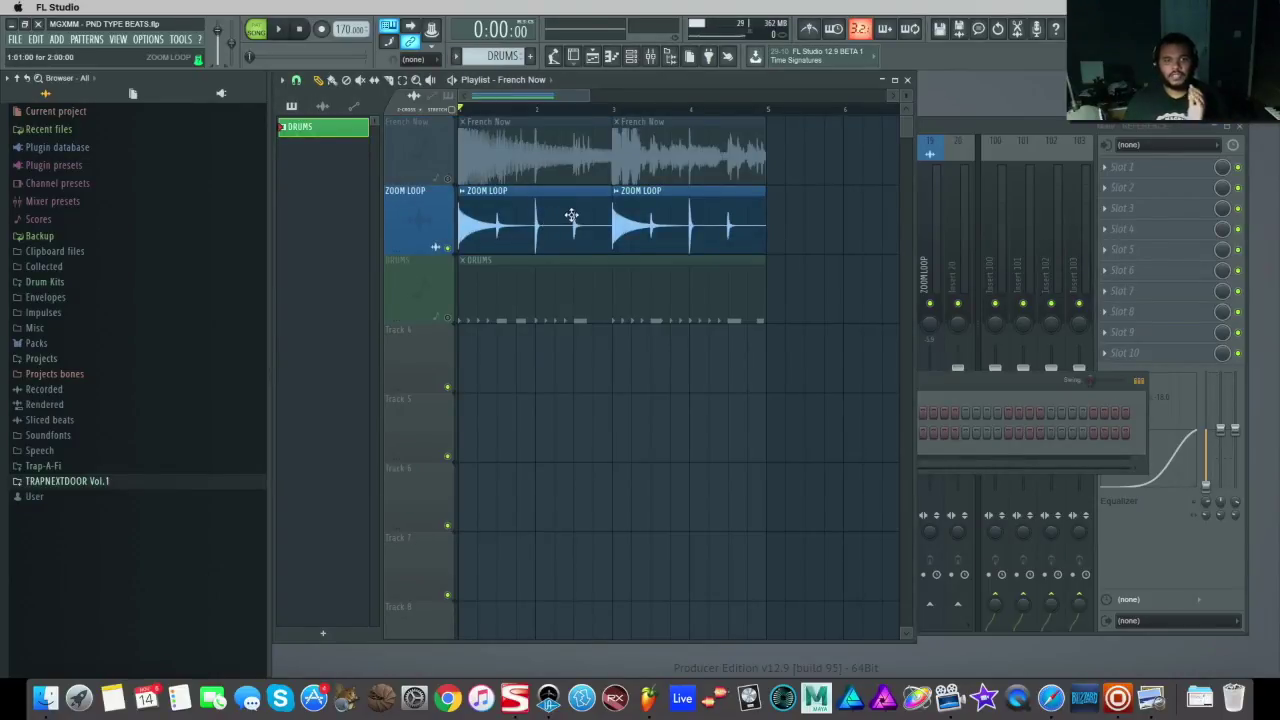
Play the soloed loop, check its signal in Scarlett MixControl, and return to FL Studio to stop playback
left_click(284, 30)
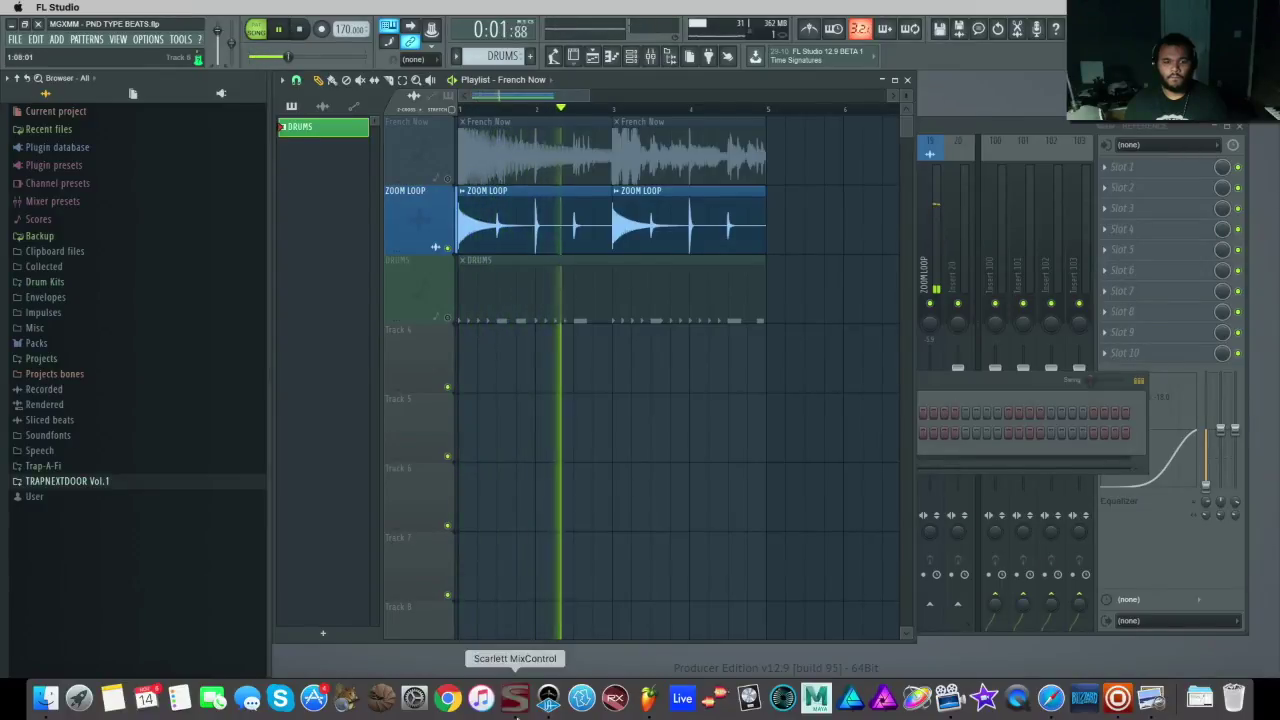
left_click(515, 705)
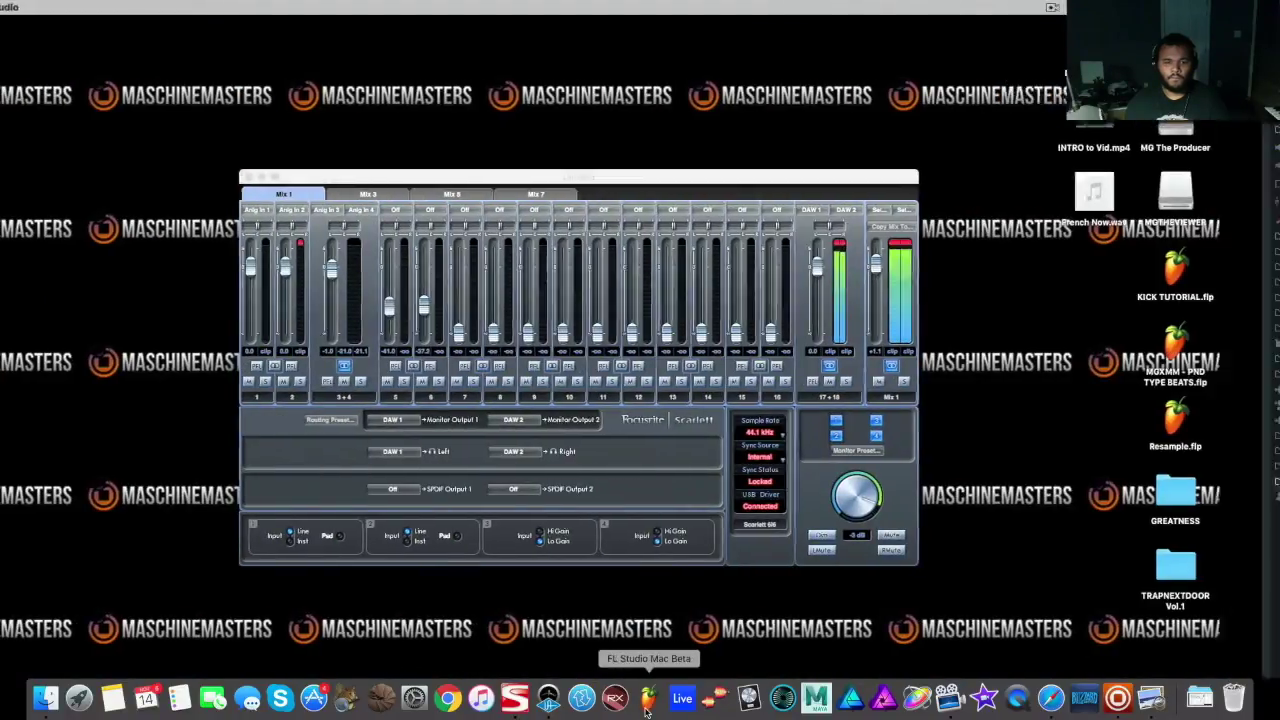
left_click(648, 700)
left_click(305, 29)
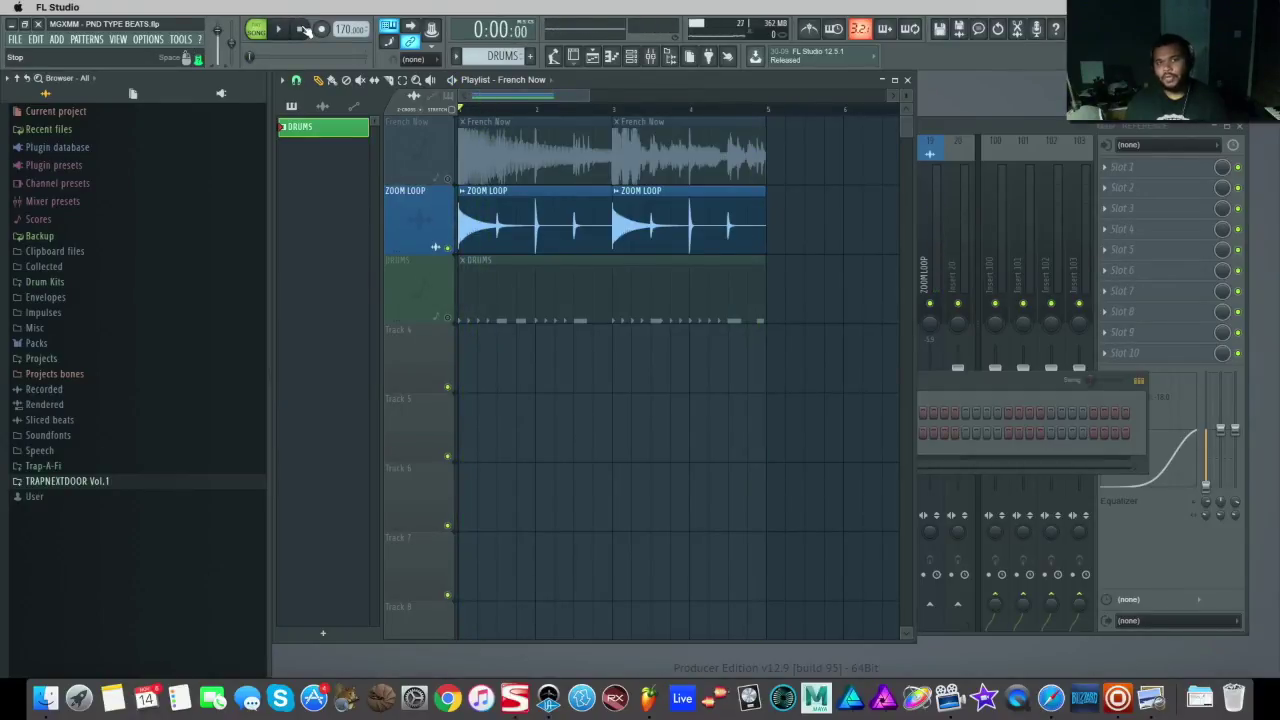
Inspect the recording held in the Edison effect on the ZOOM ST mixer track
left_click(1027, 126)
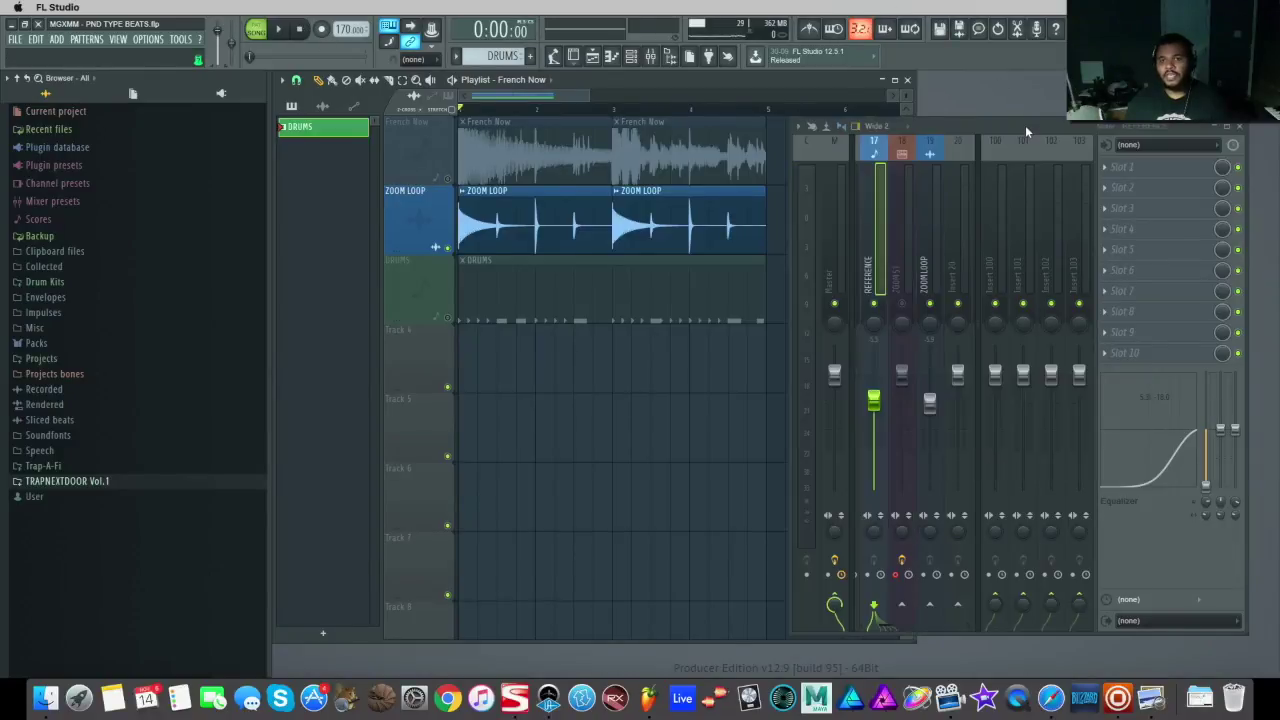
left_click(925, 232)
left_click(893, 224)
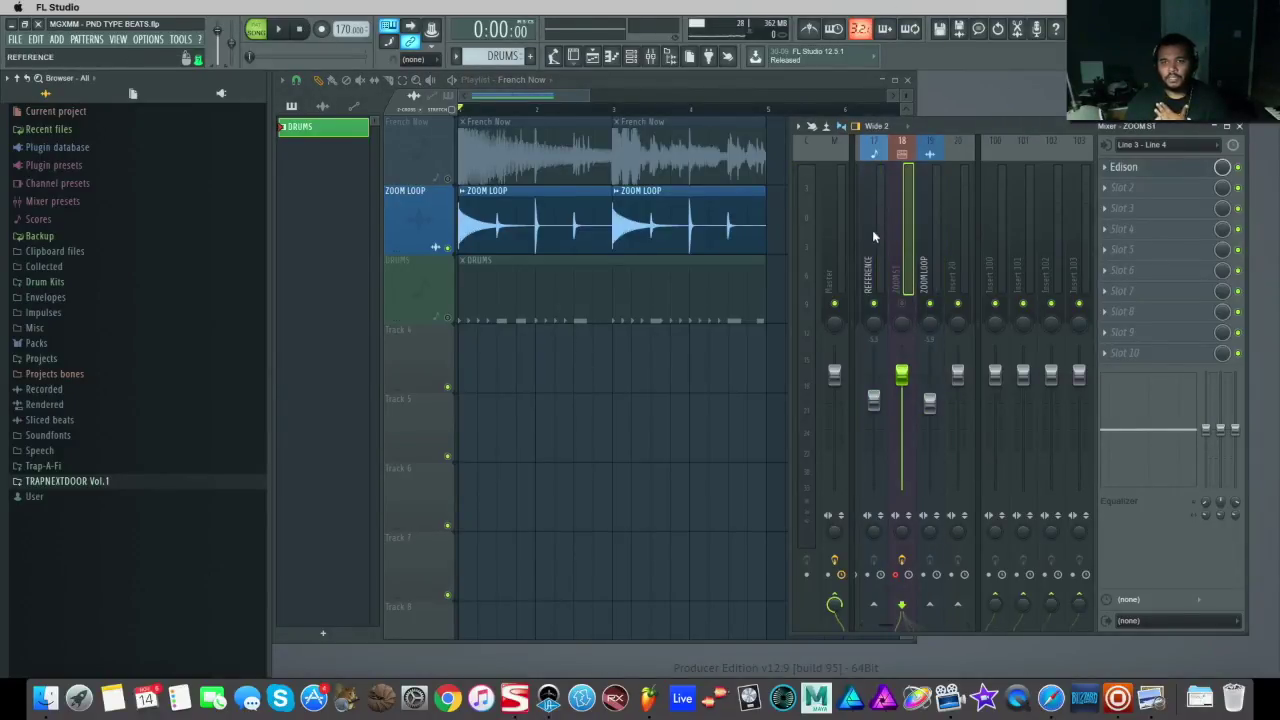
left_click(1130, 168)
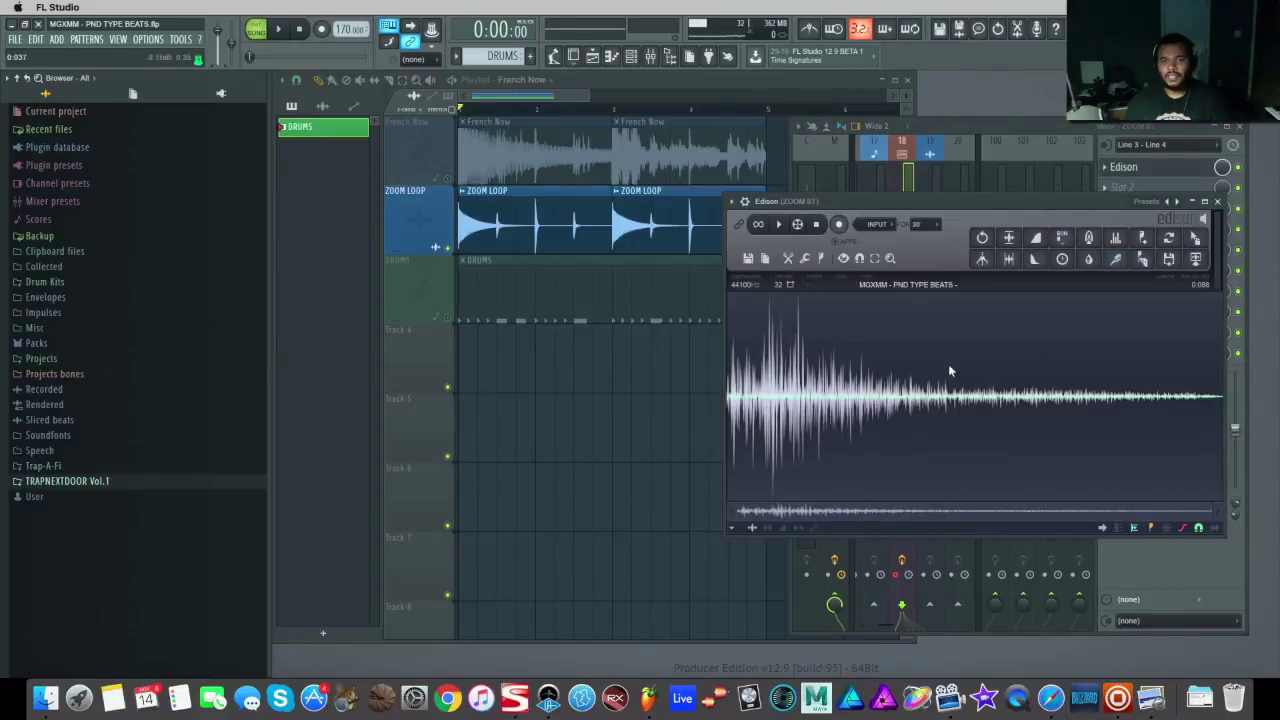
left_click(1217, 201)
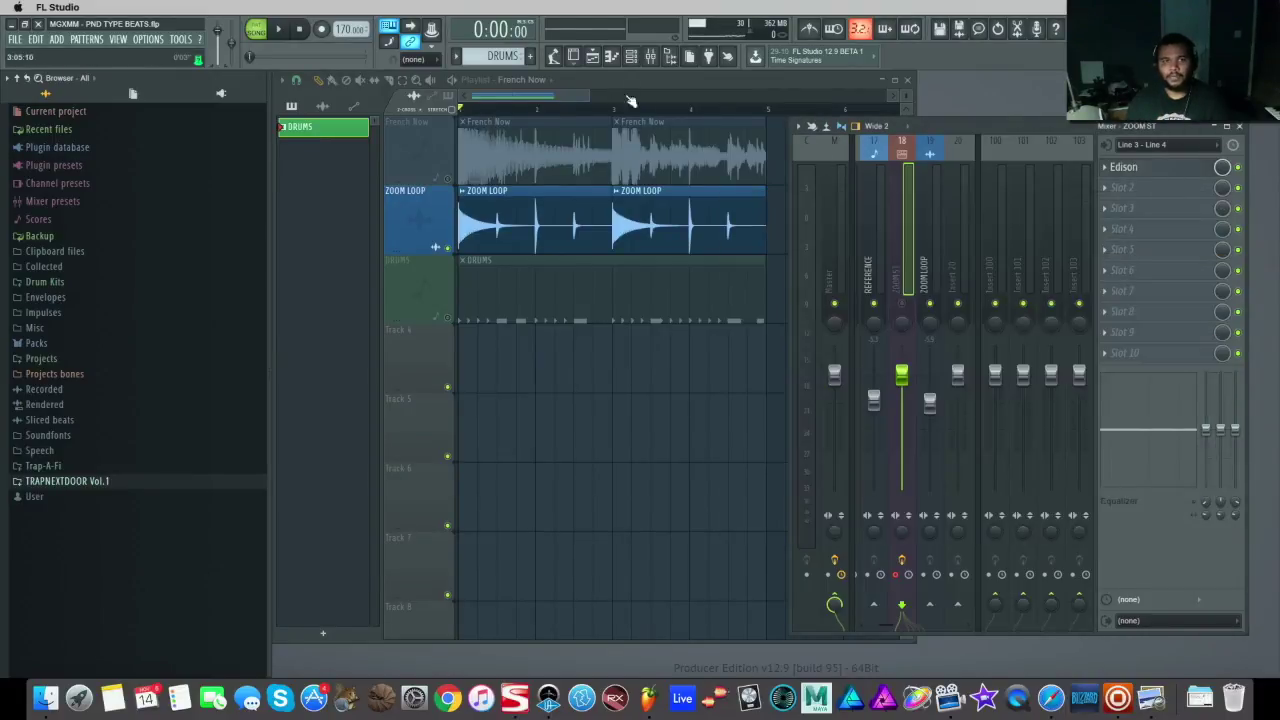
Open the ZOOM LOOP channel's sample settings from the channel rack and load its waveform into Edison for editing
left_click(631, 56)
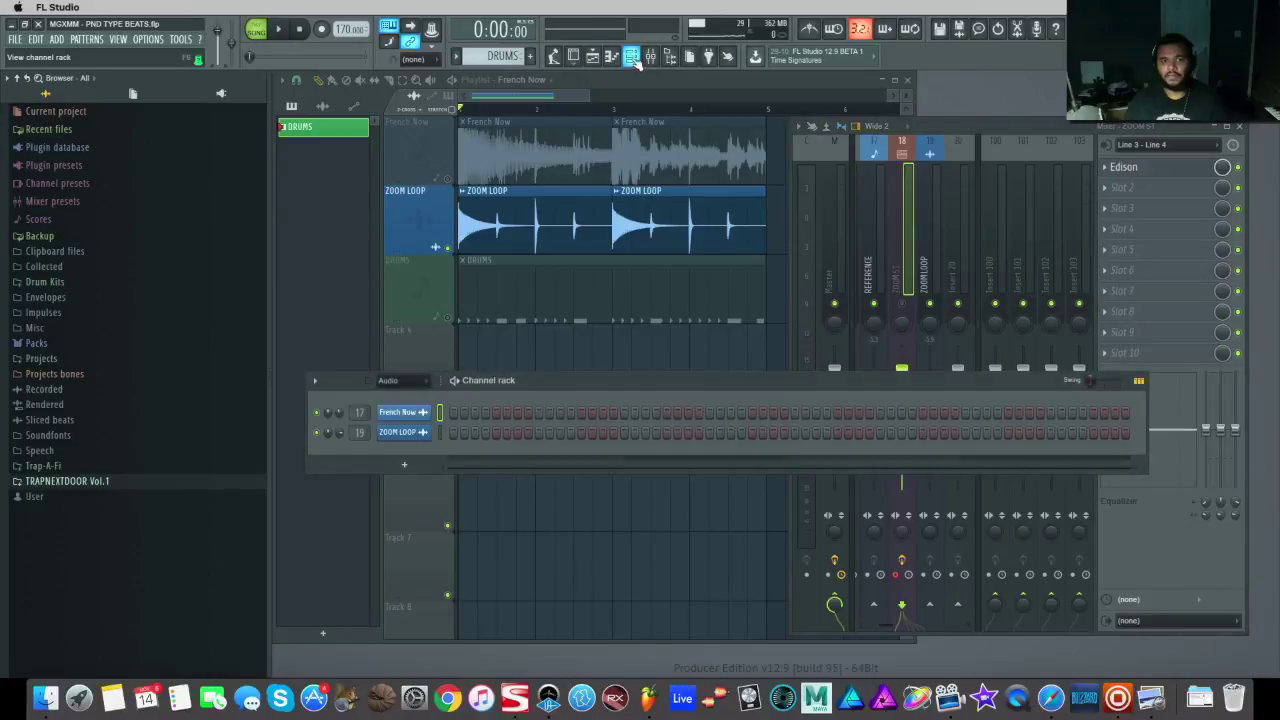
left_click(405, 433)
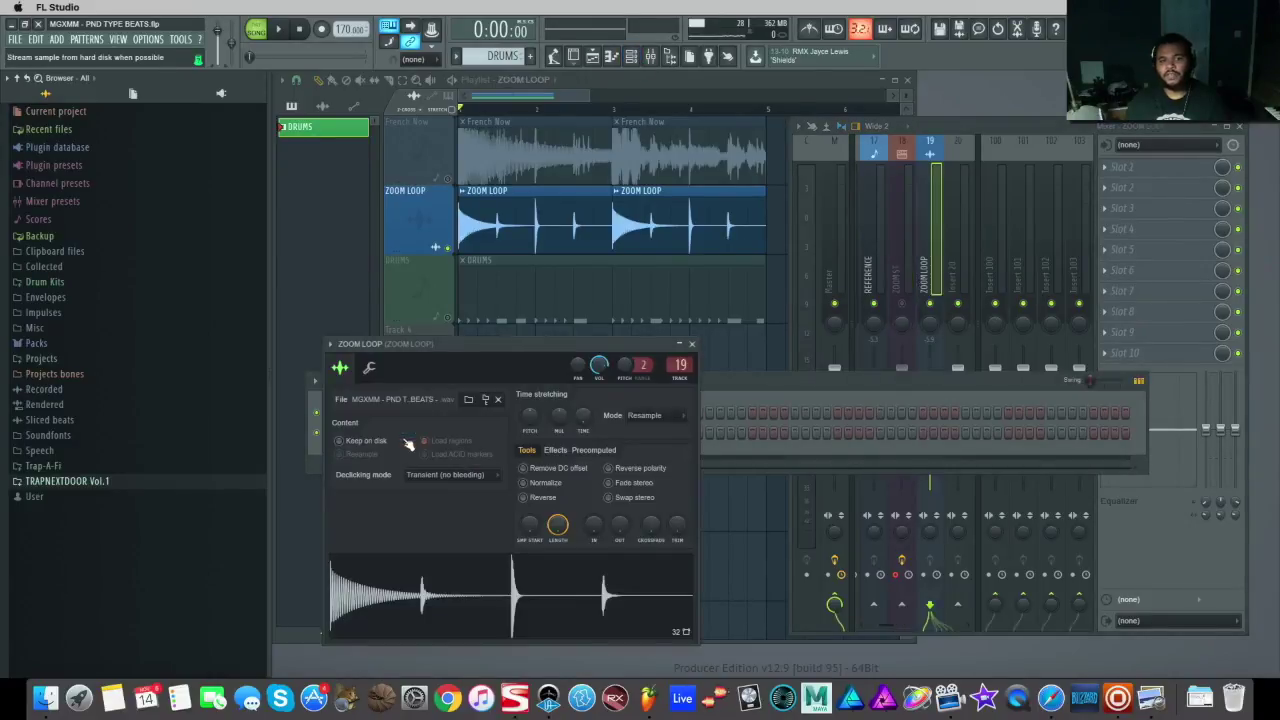
left_click_drag(565, 347, 710, 232)
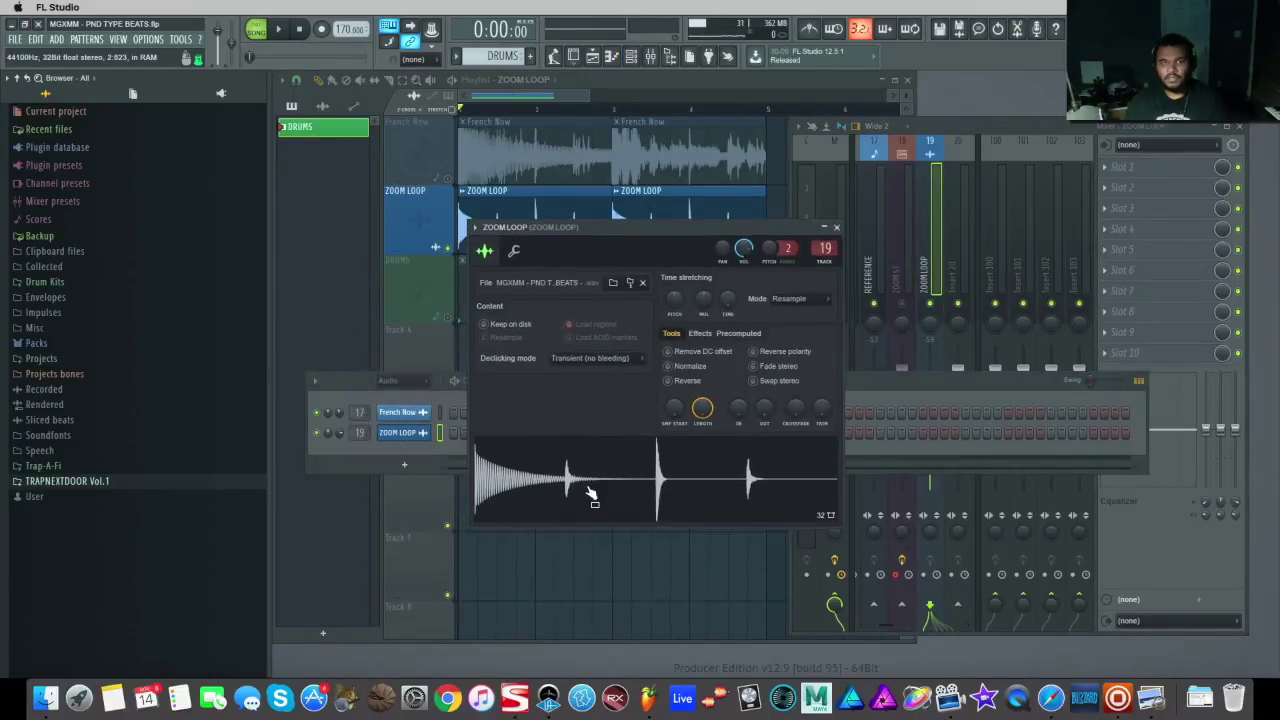
right_click(605, 457)
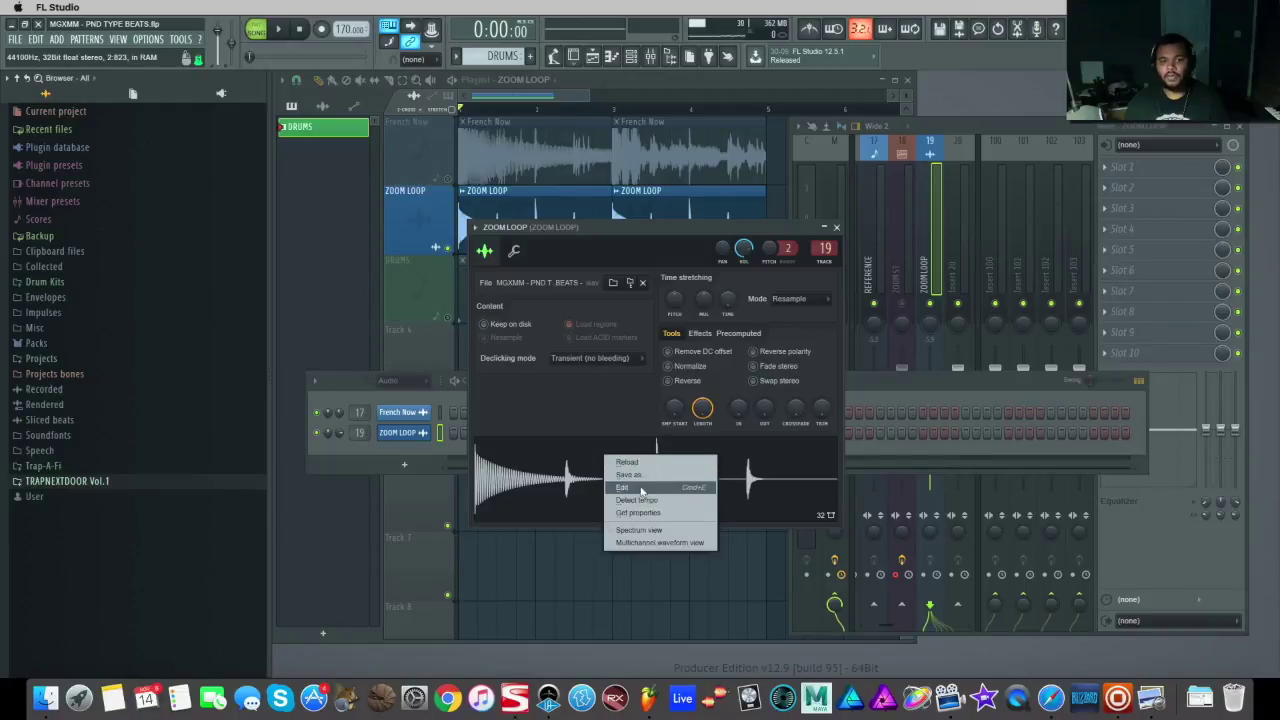
right_click(568, 461)
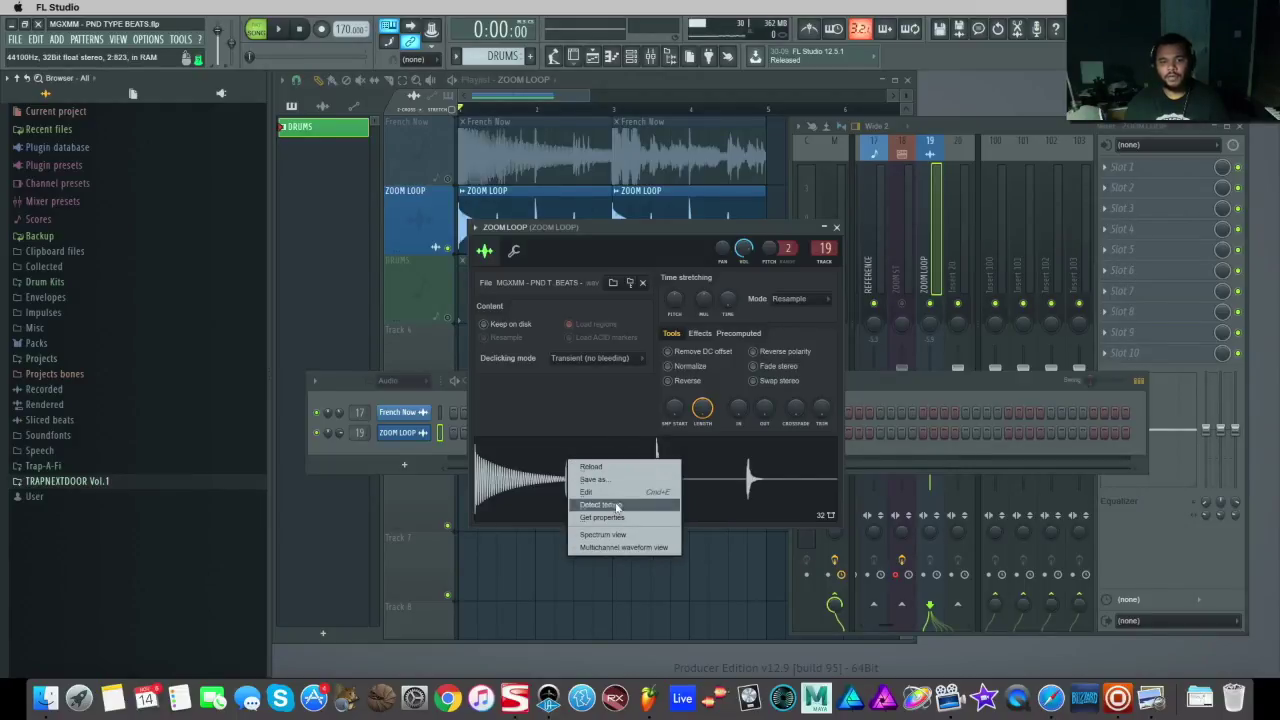
left_click(588, 492)
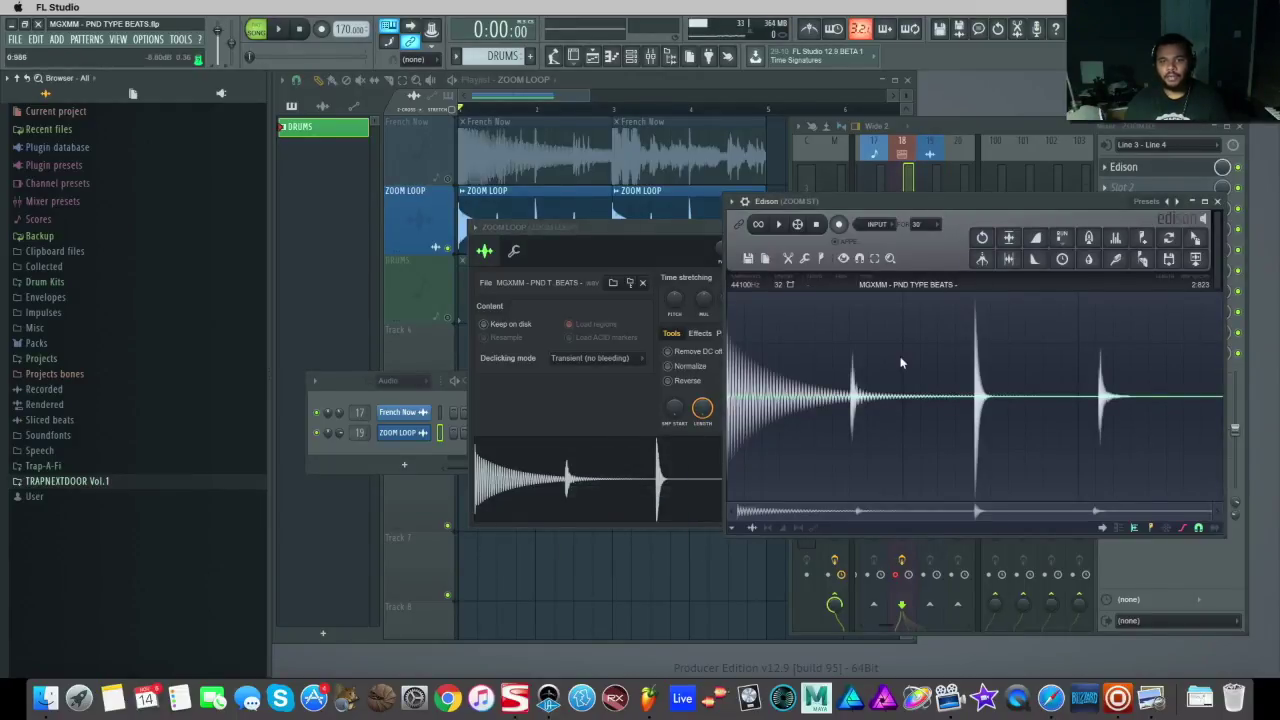
Crop the loop in Edison to its tall middle hit, from 1:409 to 1:590, and trim the side noise
scroll(664, 376, "up", 5)
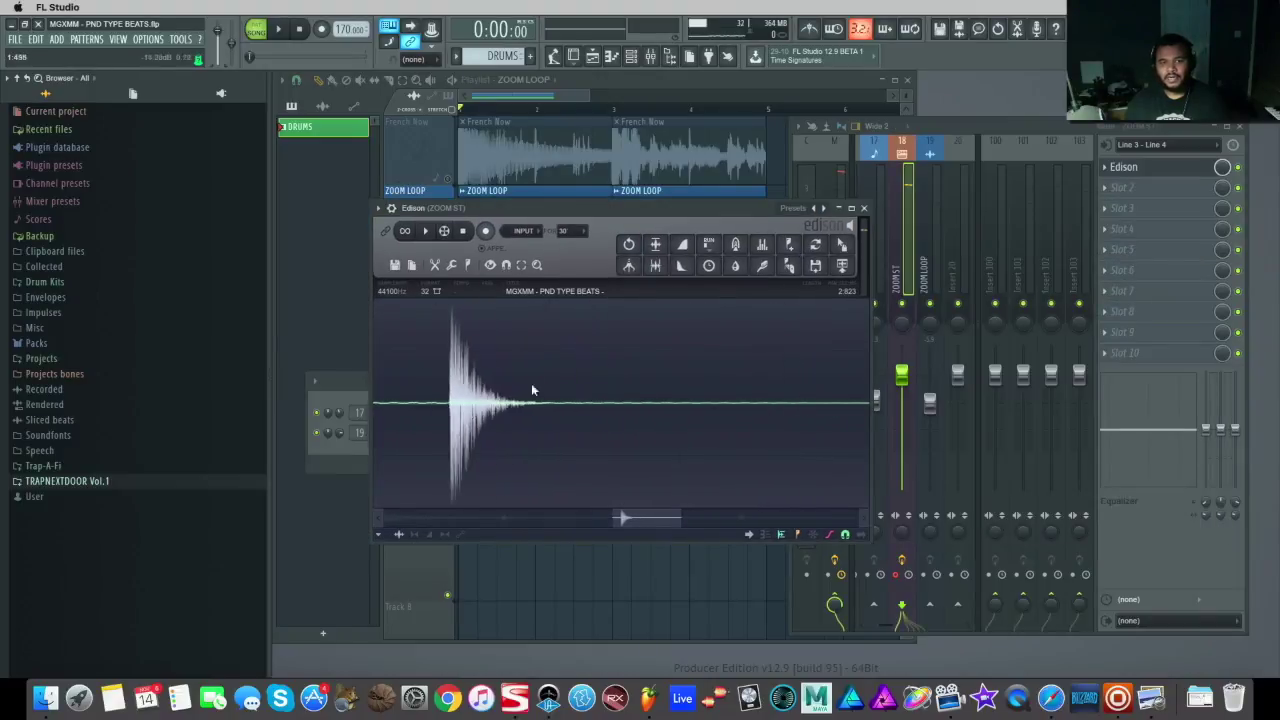
left_click_drag(432, 435, 589, 398)
left_click_drag(401, 400, 654, 400)
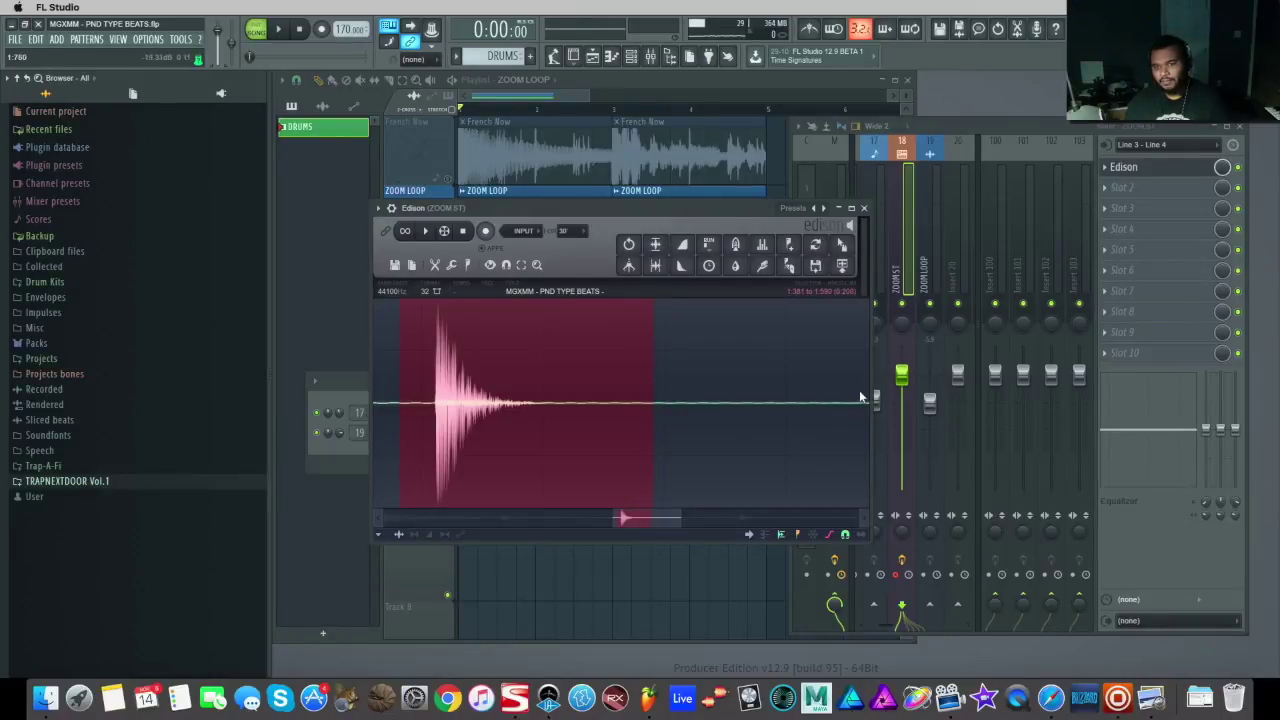
left_click_drag(401, 410, 434, 410)
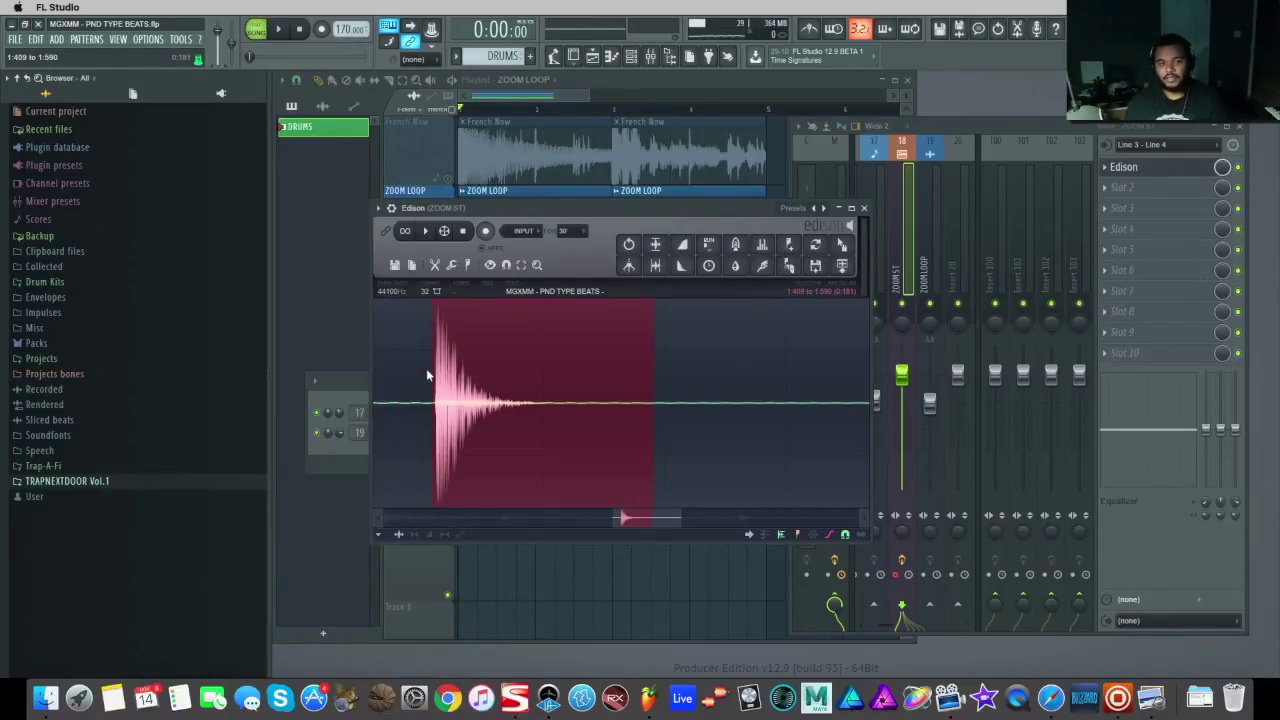
right_click(536, 349)
mouse_move(571, 389)
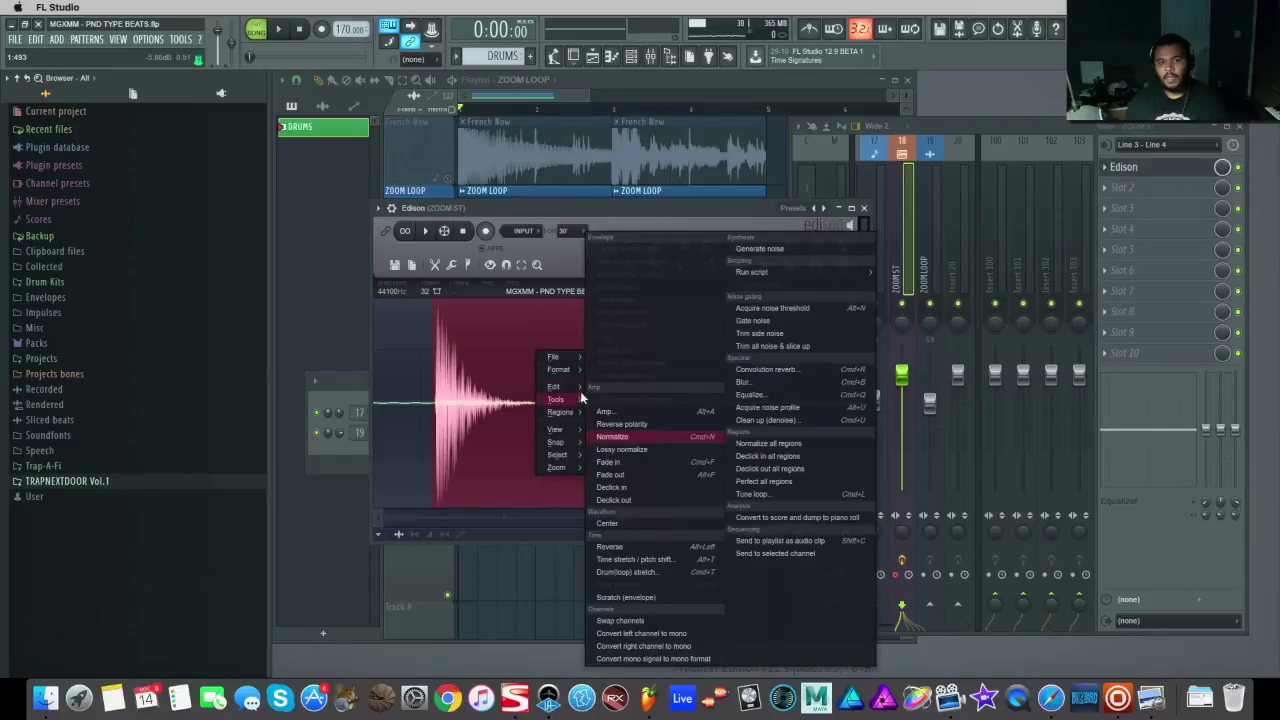
left_click(634, 603)
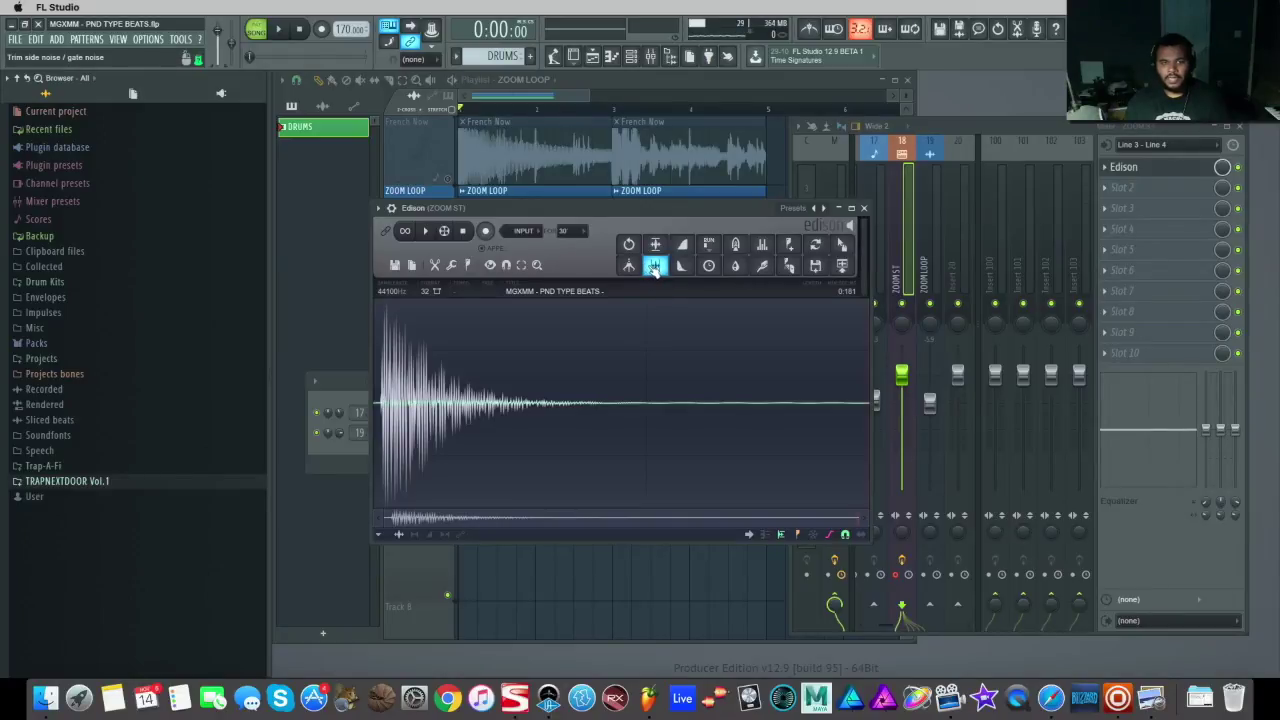
left_click(654, 266)
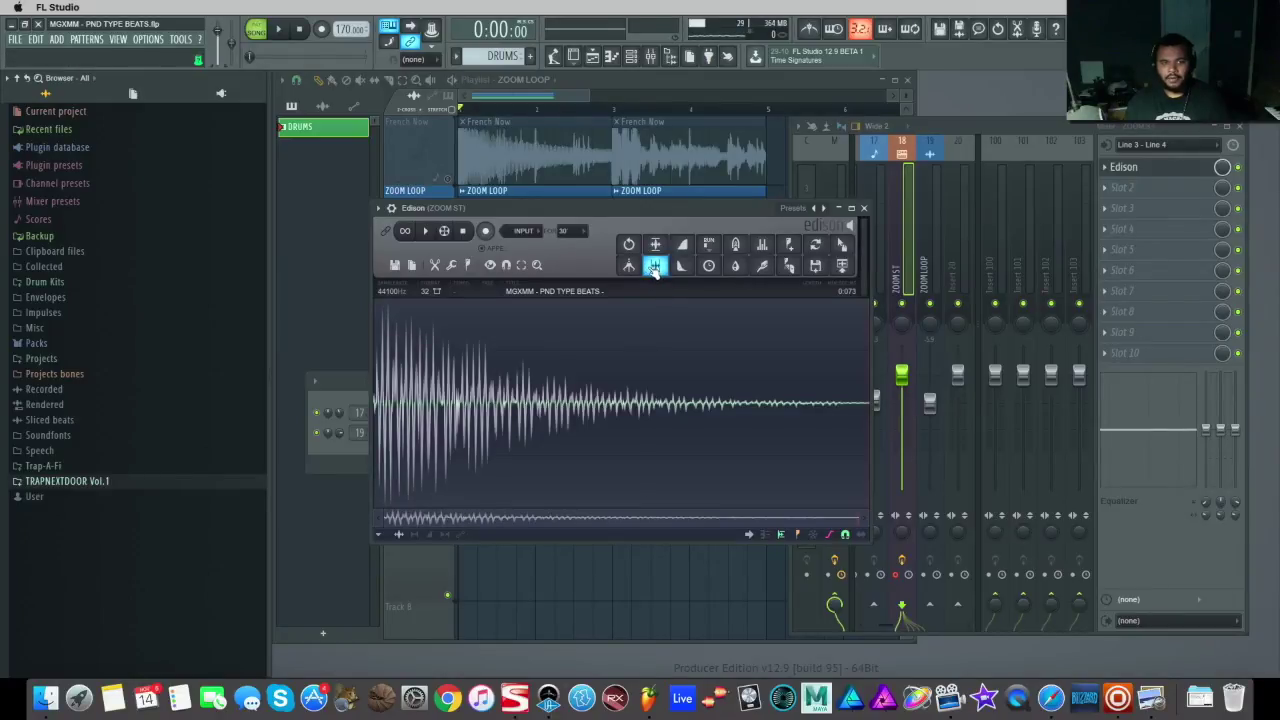
Audition the trimmed hit in Edison and copy it into the channel rack as a new channel
left_click(425, 233)
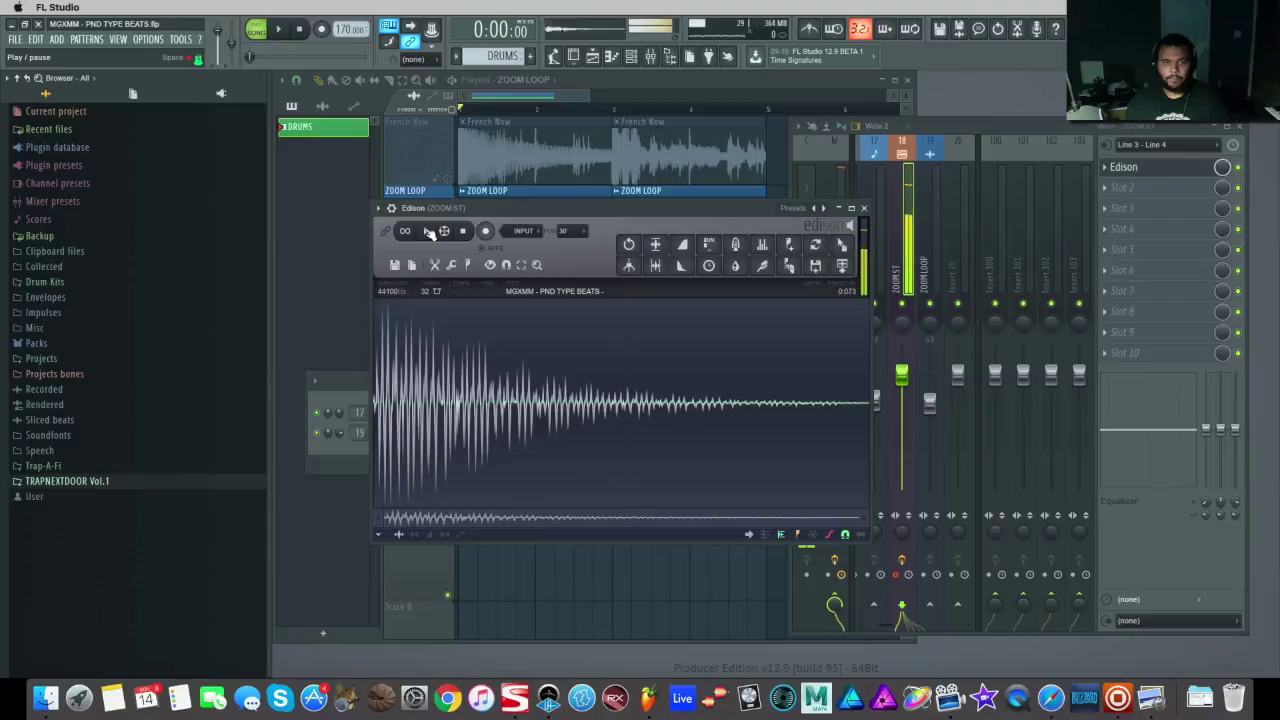
left_click(474, 236)
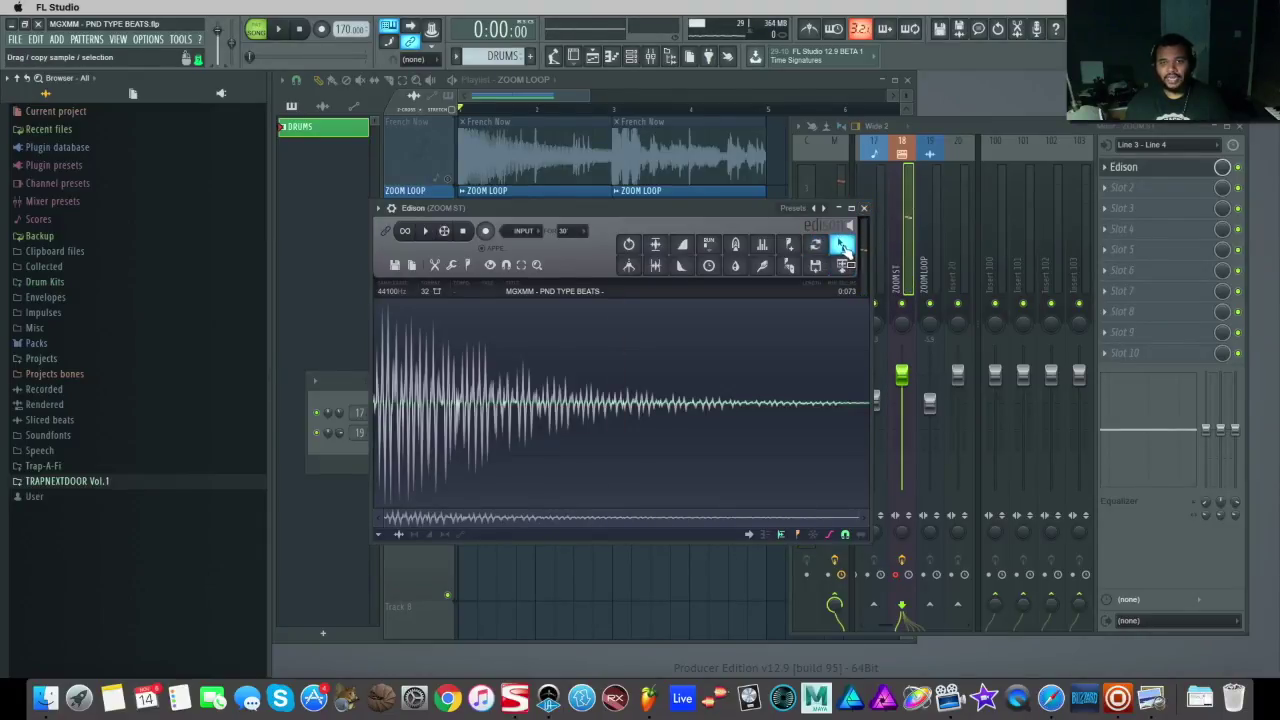
left_click(400, 432)
left_click_drag(392, 424, 420, 458)
Open the new hit's channel settings, adjust its time-stretching multiplier, and audition the changed sample
left_click(405, 453)
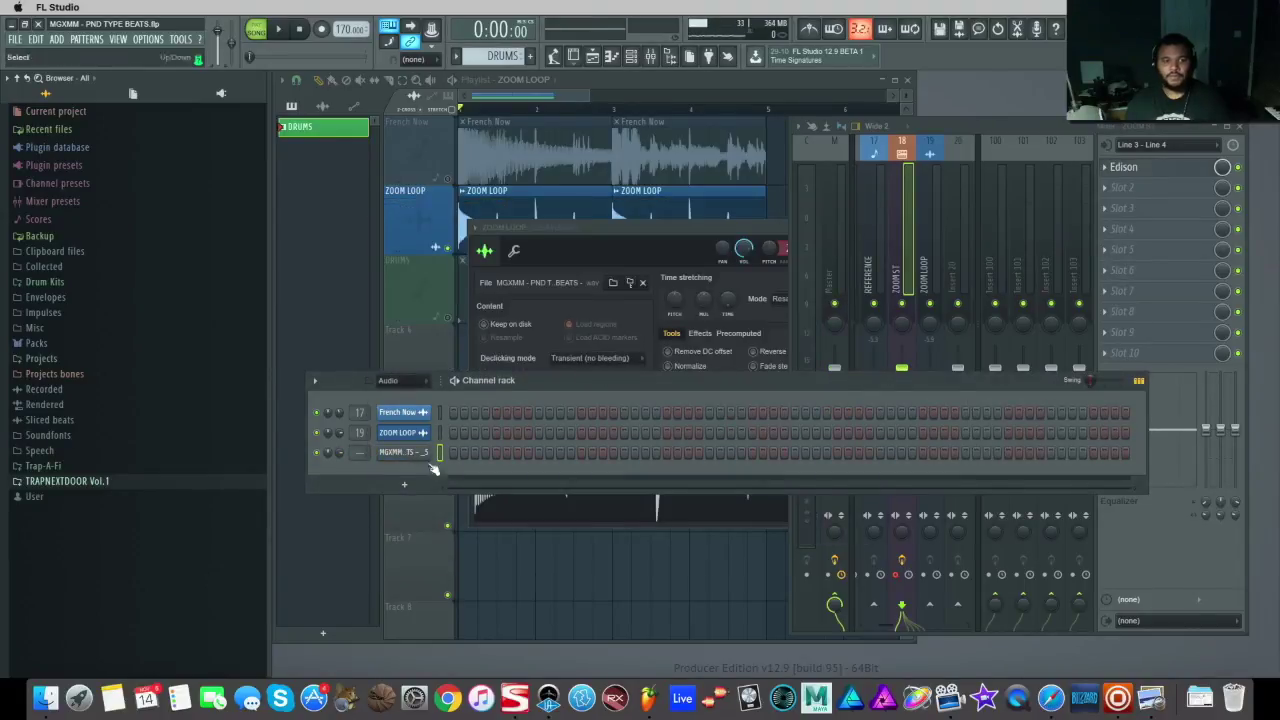
left_click_drag(516, 202, 770, 240)
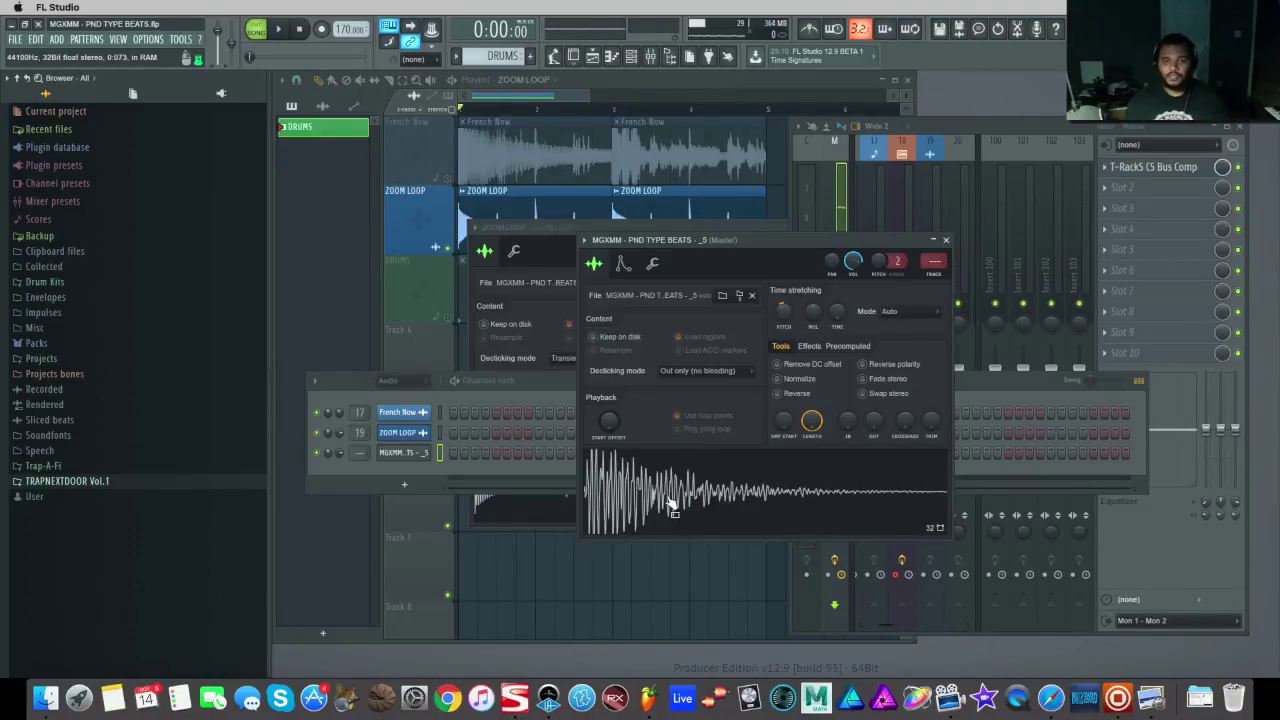
left_click(671, 504)
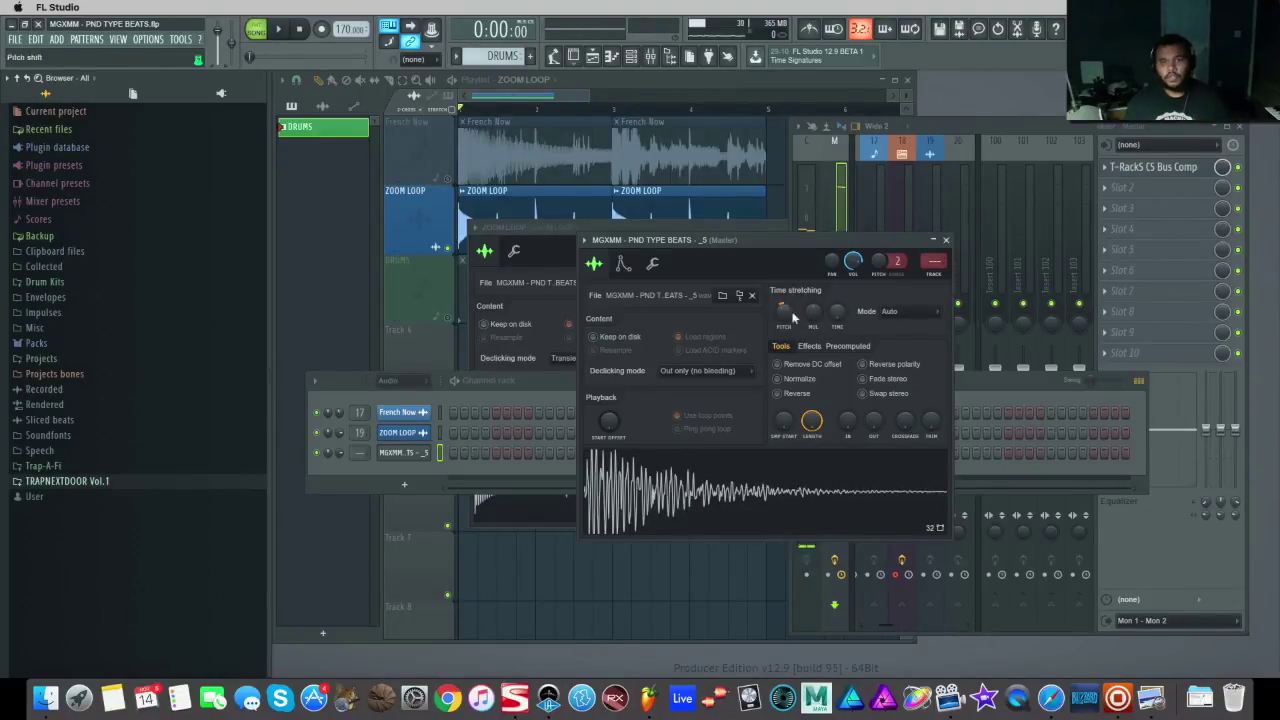
left_click(713, 513)
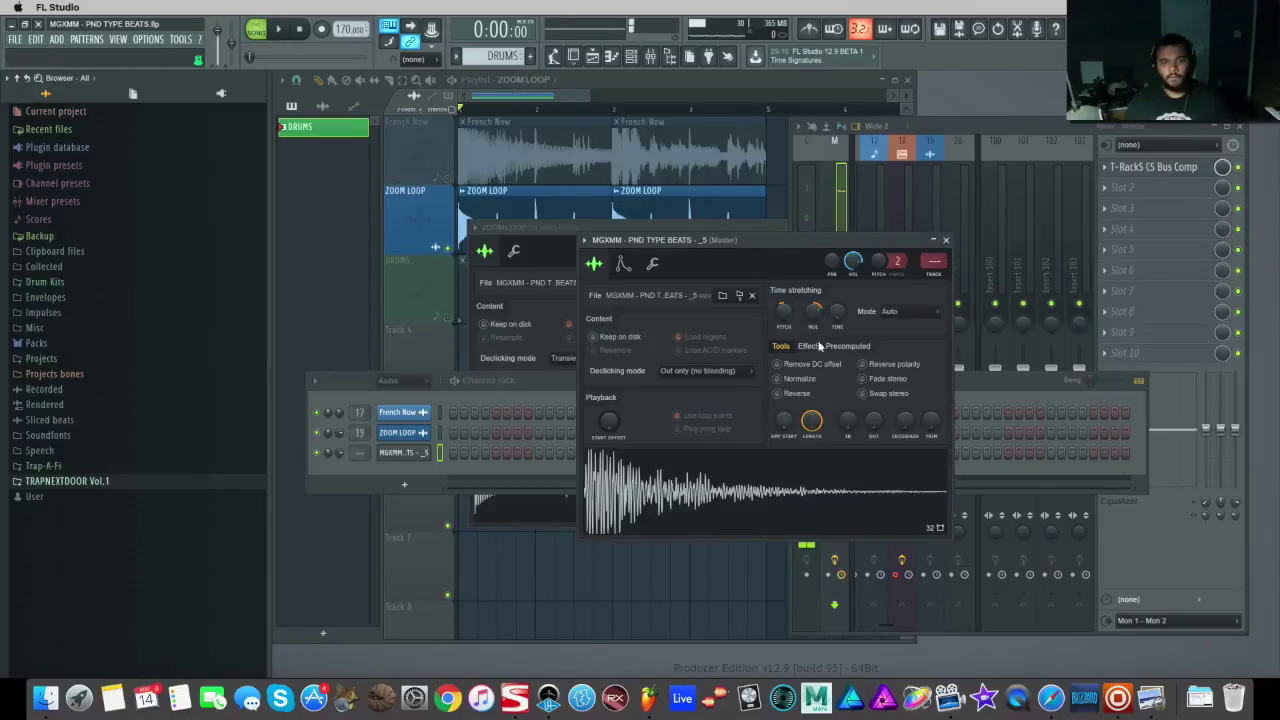
left_click_drag(729, 491, 736, 533)
right_click(794, 565)
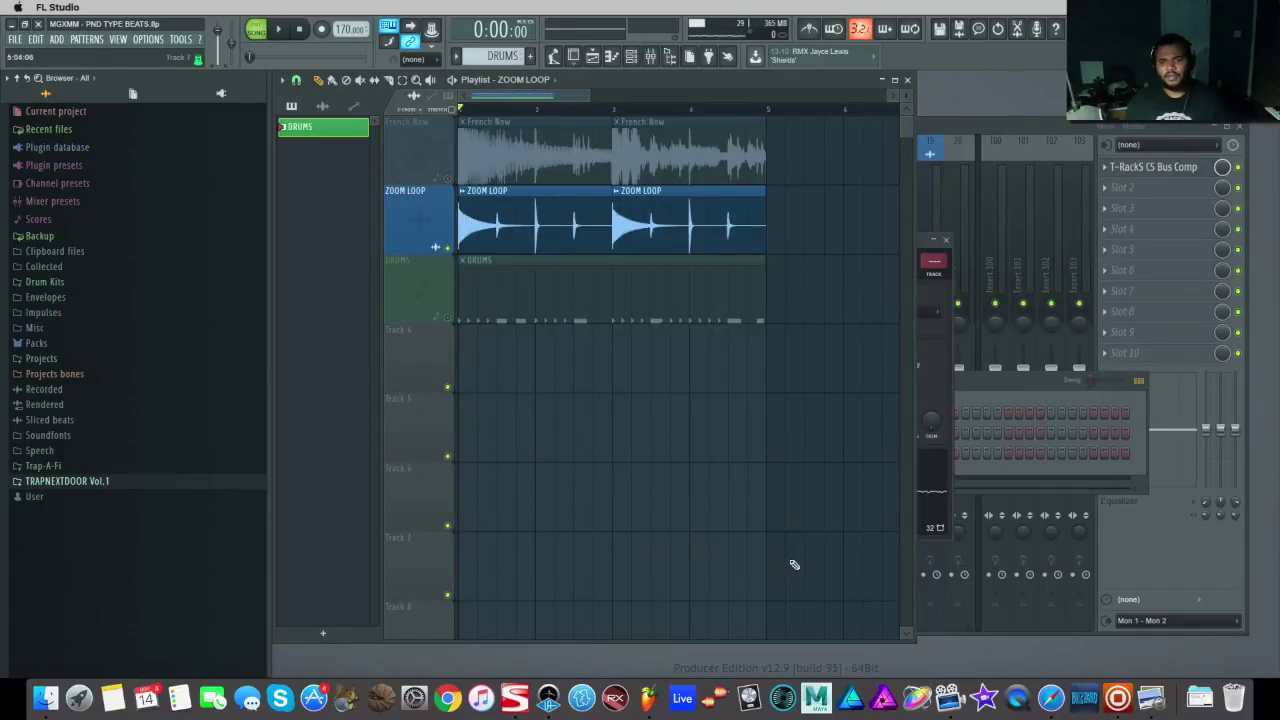
Raise the chopped hit's time-stretching multiplier and close its channel settings
left_click(937, 352)
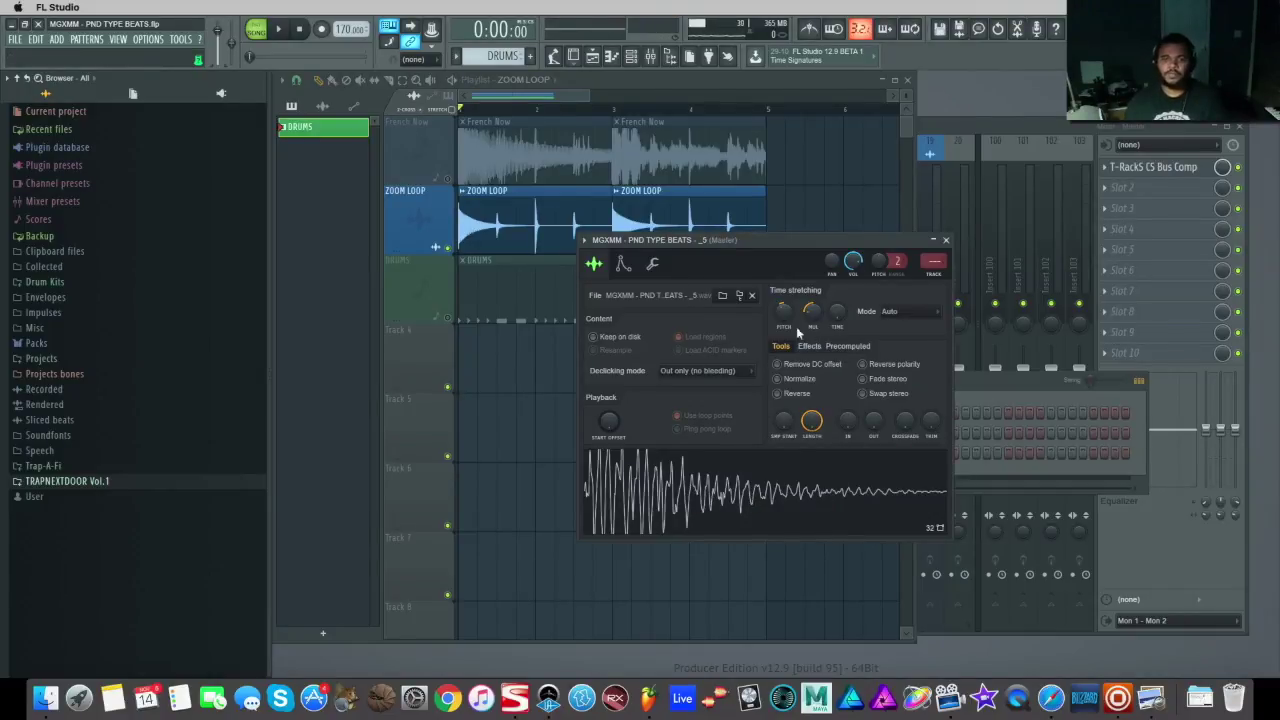
left_click_drag(811, 310, 811, 300)
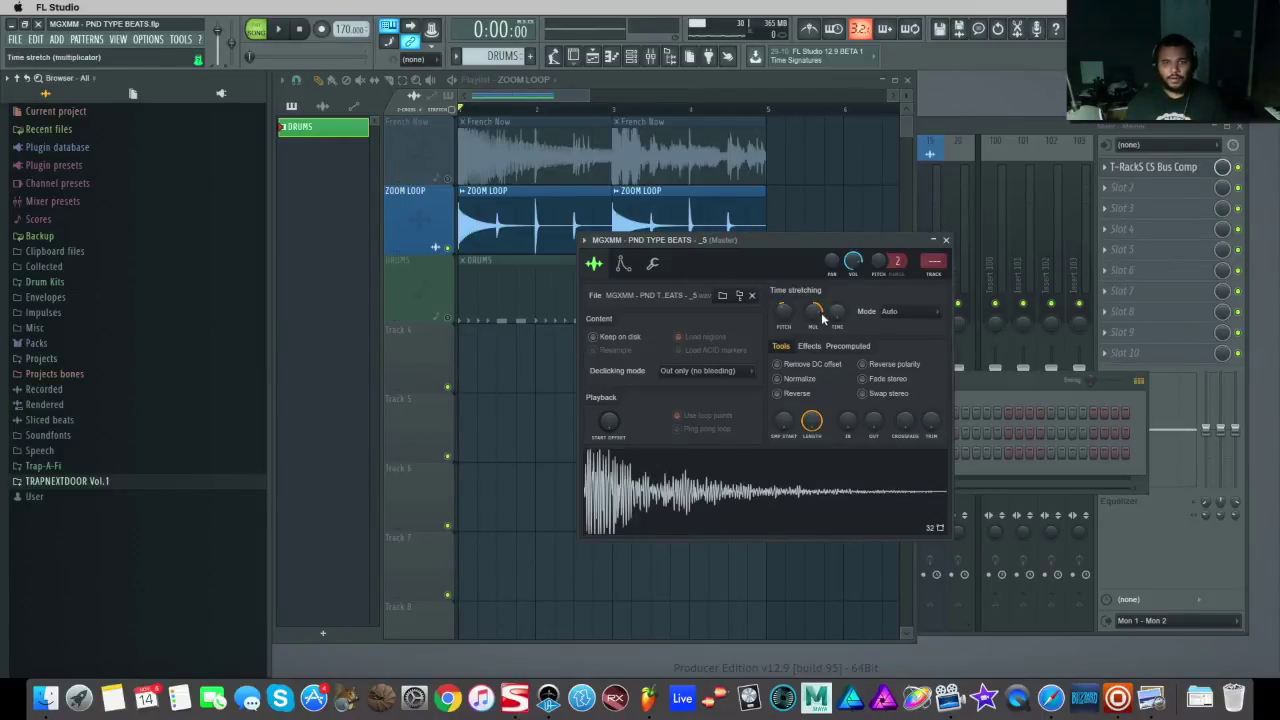
key("Escape")
Mute the ZOOM LOOP playlist track, unmute the DRUMS track, and filter the channel rack to Unsorted channels
left_click(447, 248)
left_click(447, 318)
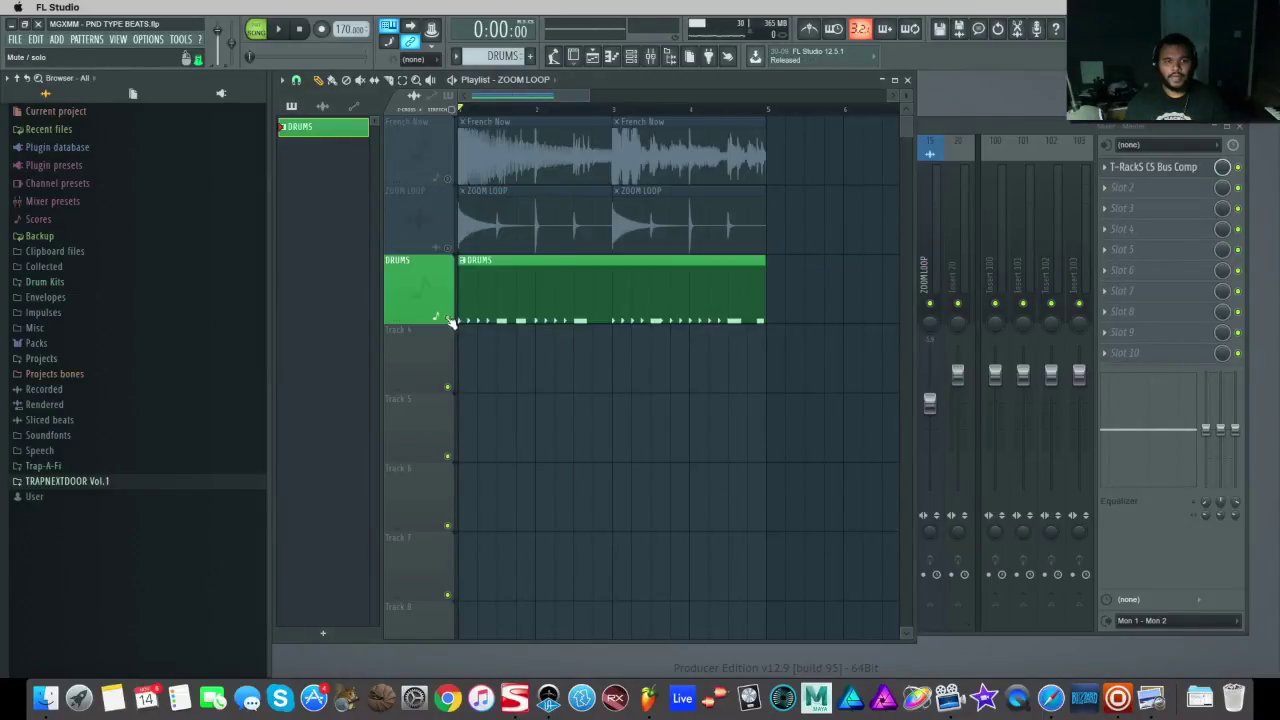
left_click(636, 58)
left_click(450, 379)
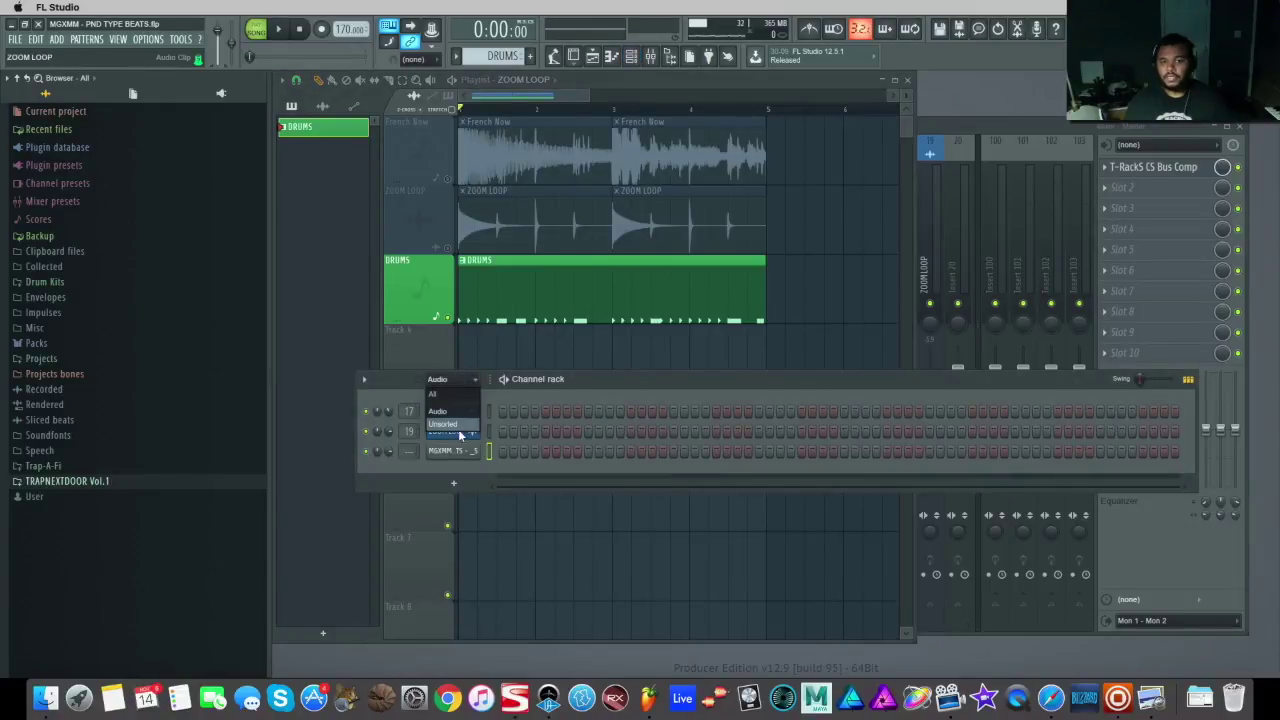
left_click(445, 425)
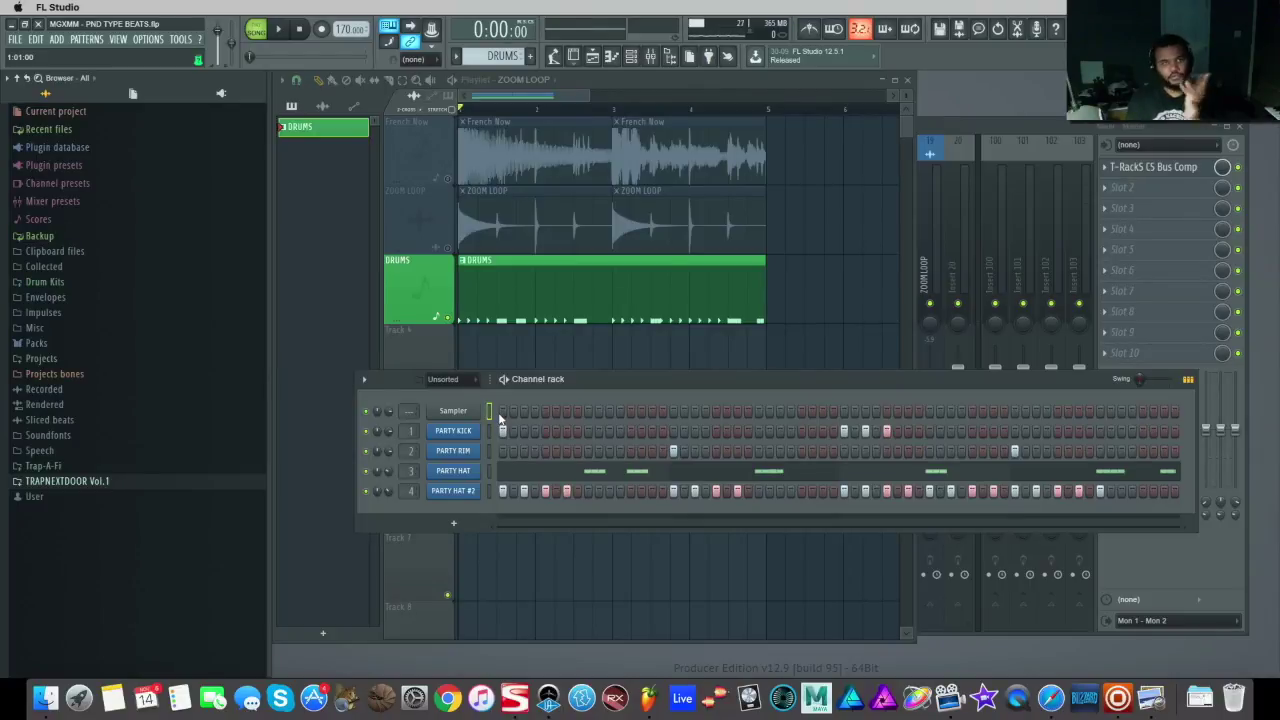
Inspect the sample settings and waveforms of the PARTY KICK and PARTY RIM channels
left_click(446, 431)
left_click_drag(572, 246, 904, 154)
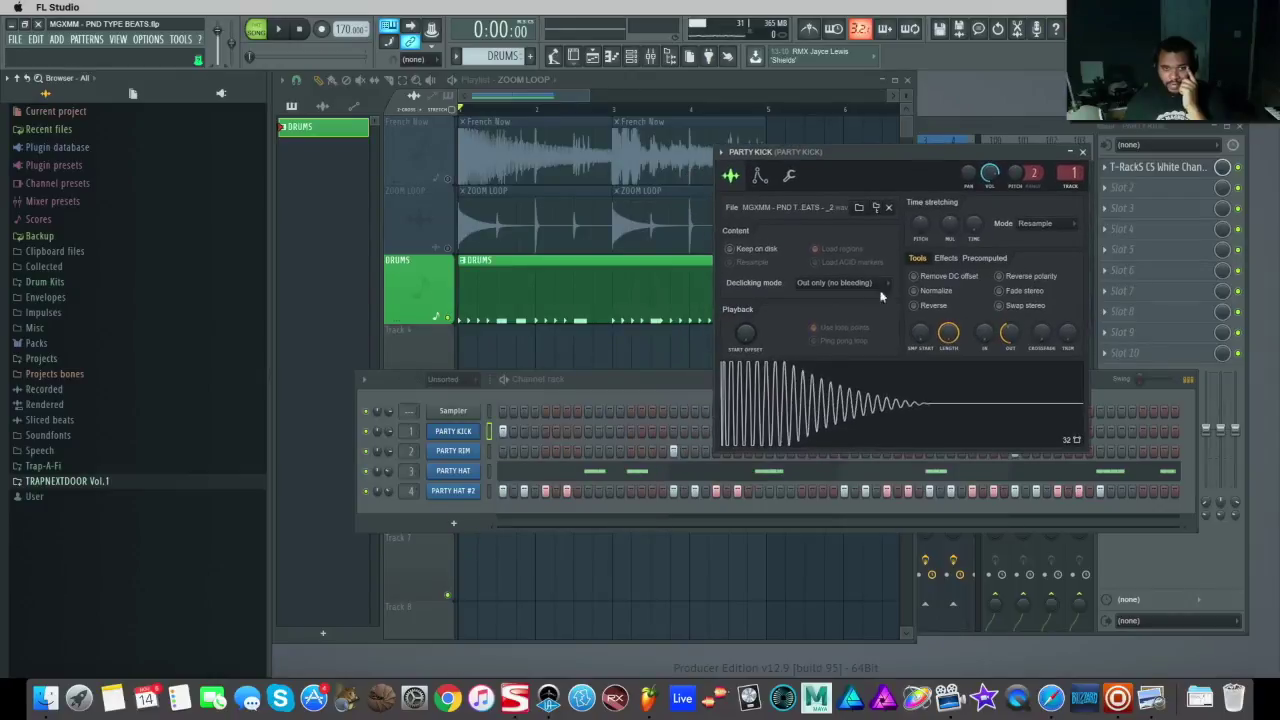
left_click(453, 431)
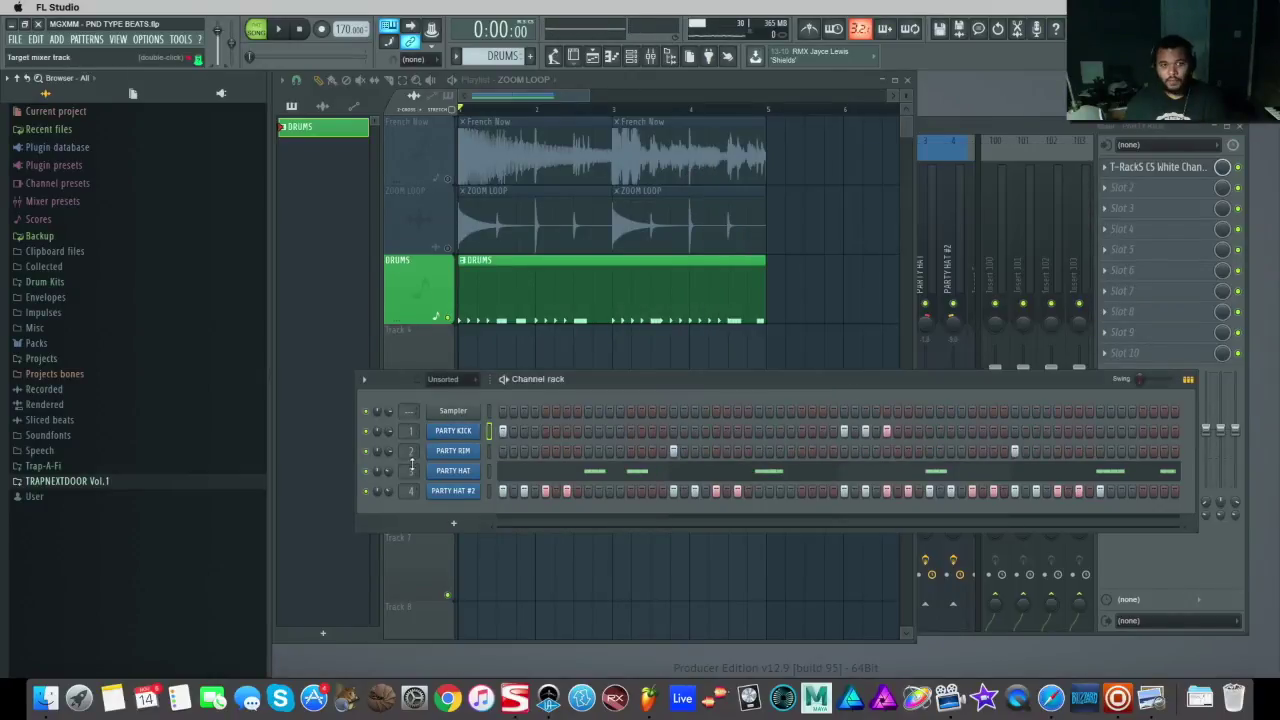
left_click(453, 451)
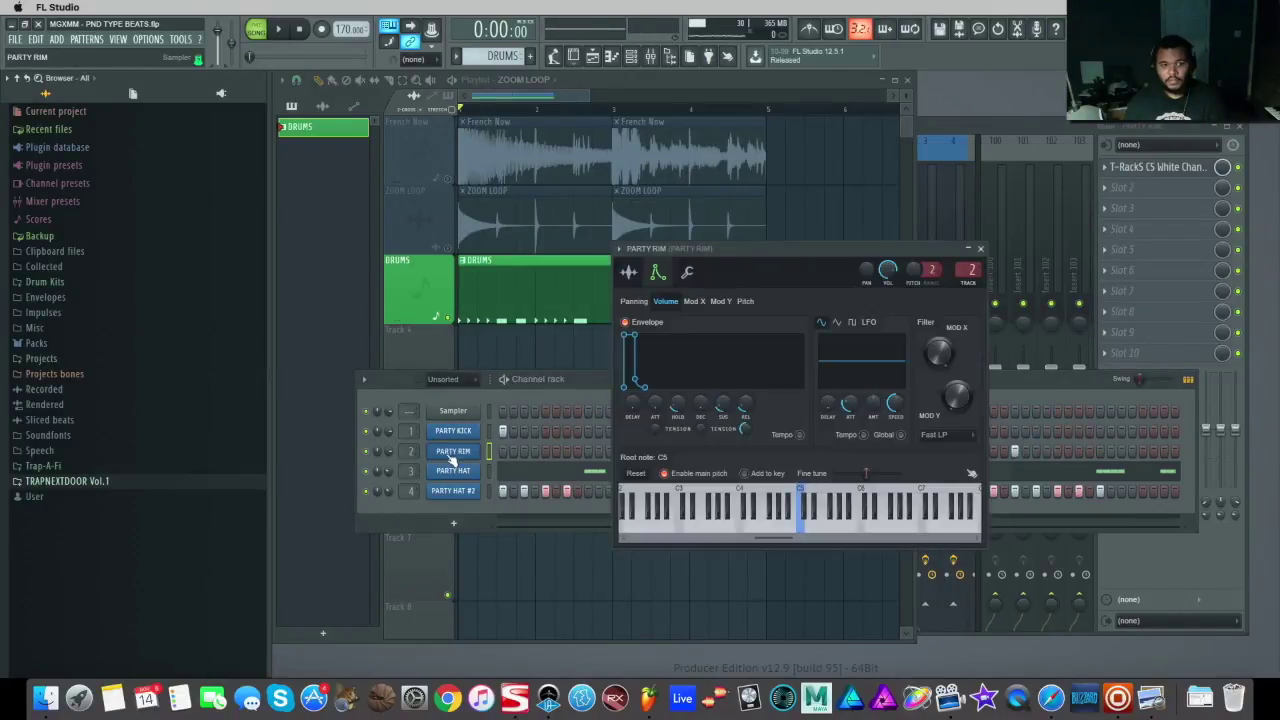
left_click(628, 272)
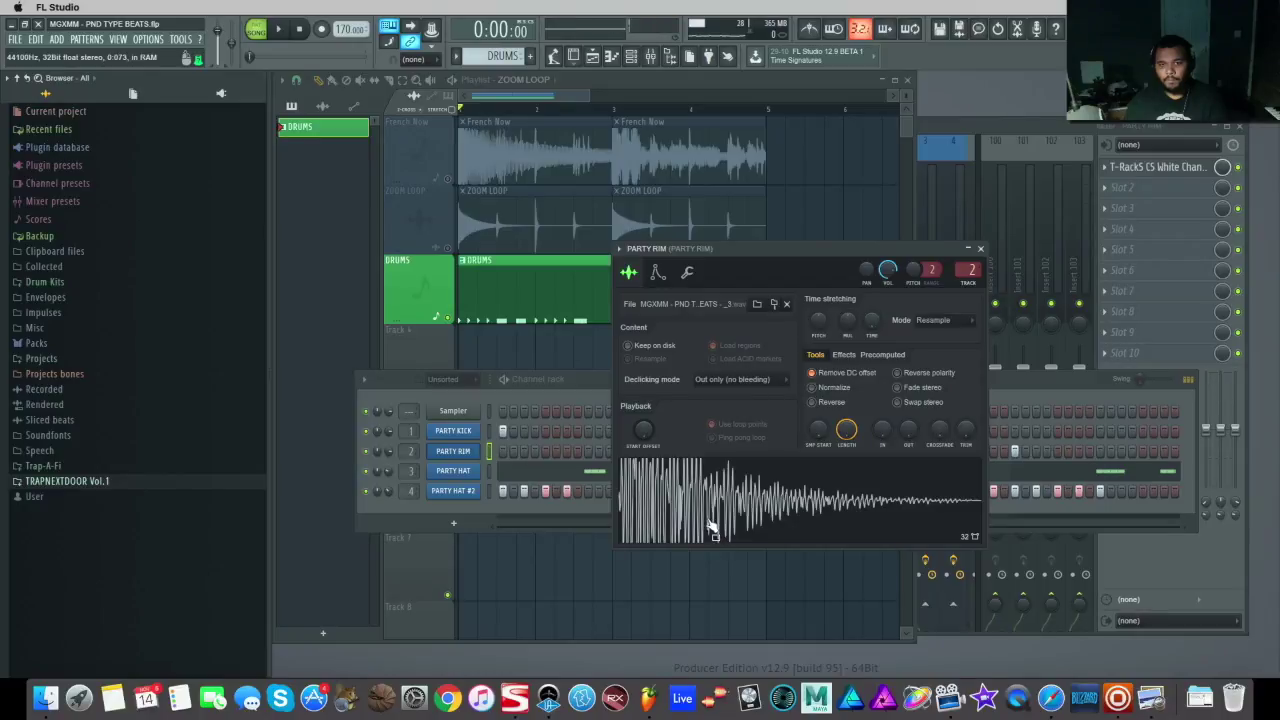
left_click(453, 451)
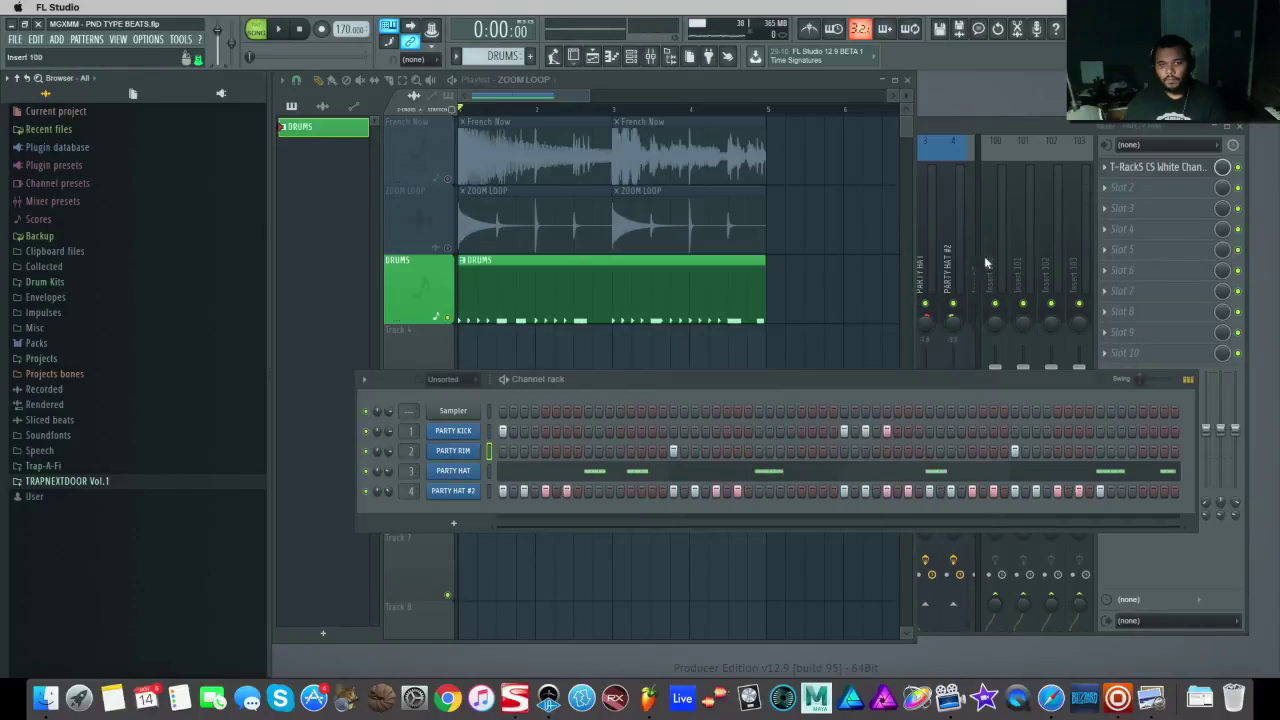
Check the PARTY HAT channel's settings and examine its notes and velocities in the piano roll
left_click(470, 478)
left_click(1058, 228)
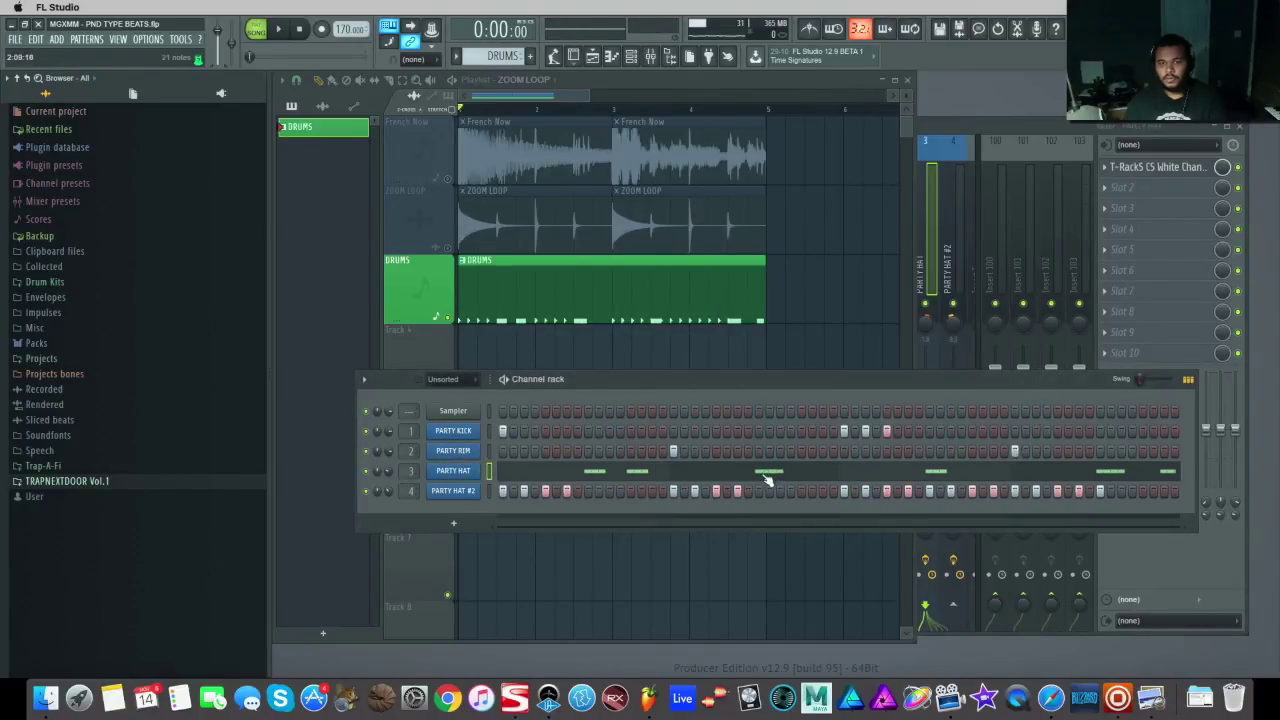
left_click(766, 477)
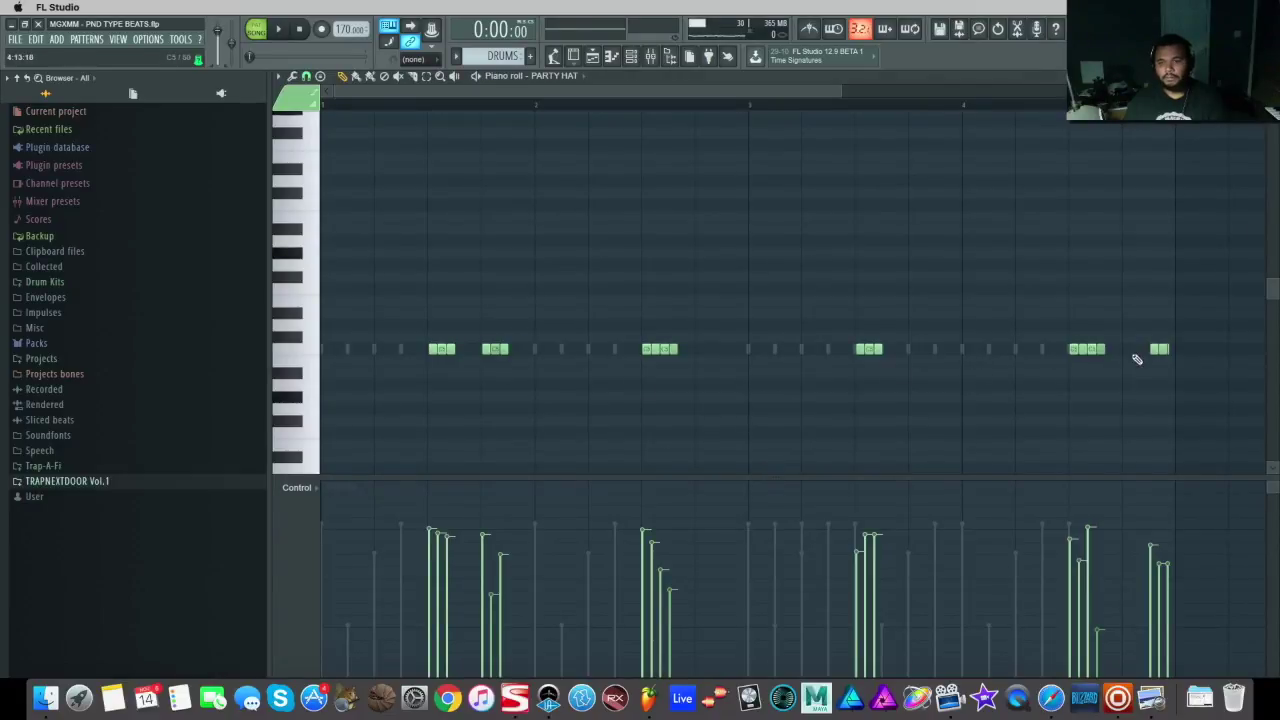
key("F7")
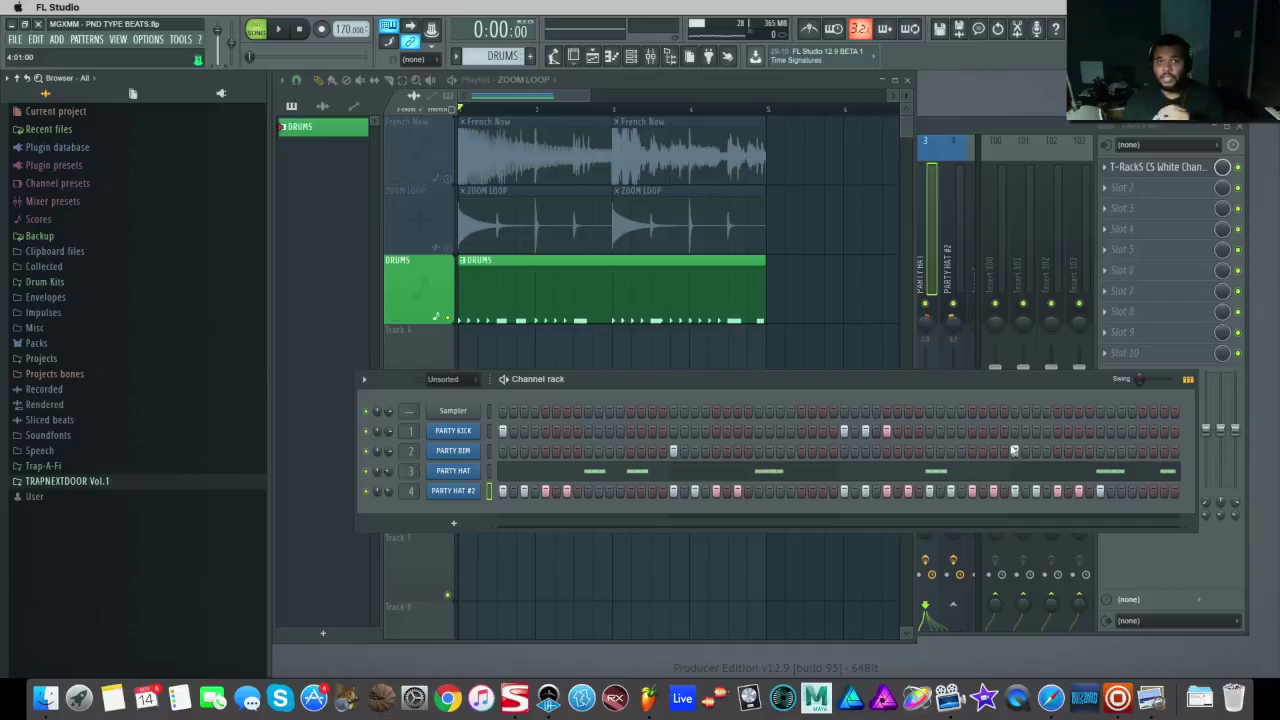
Play the DRUMS pattern while checking the drum tracks' levels in the mixer, and stop playback
left_click(948, 121)
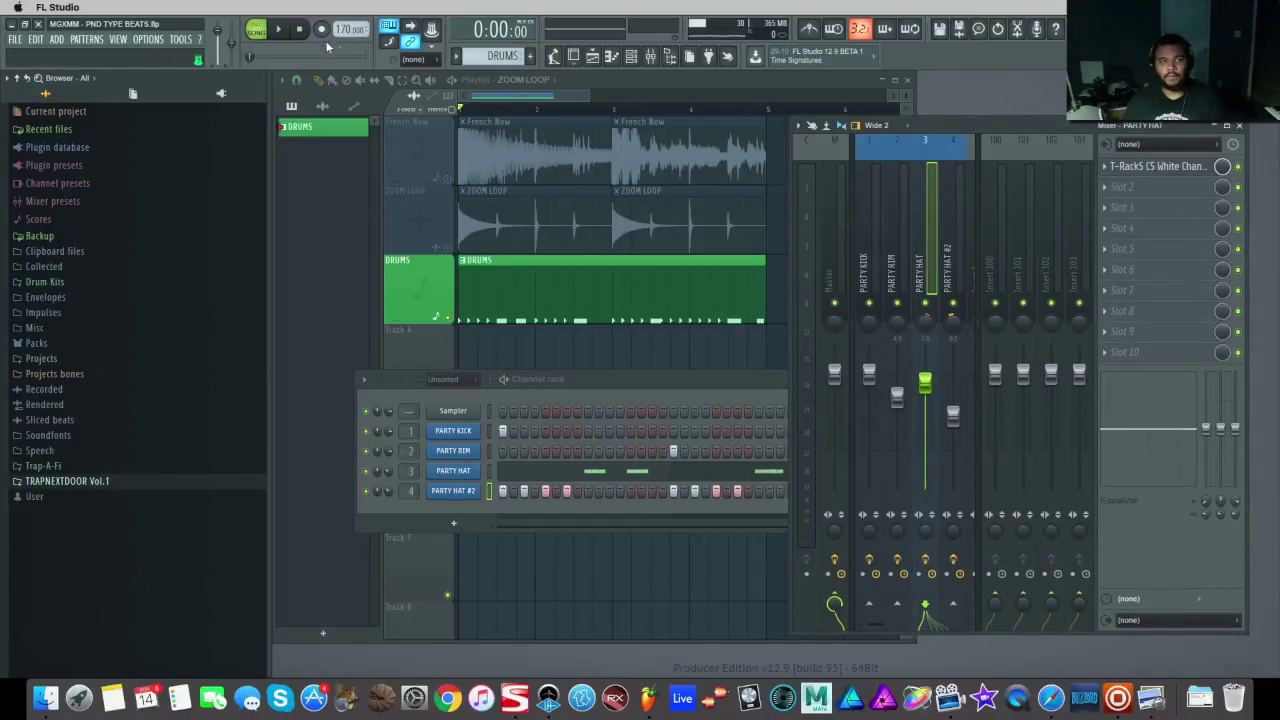
left_click(283, 31)
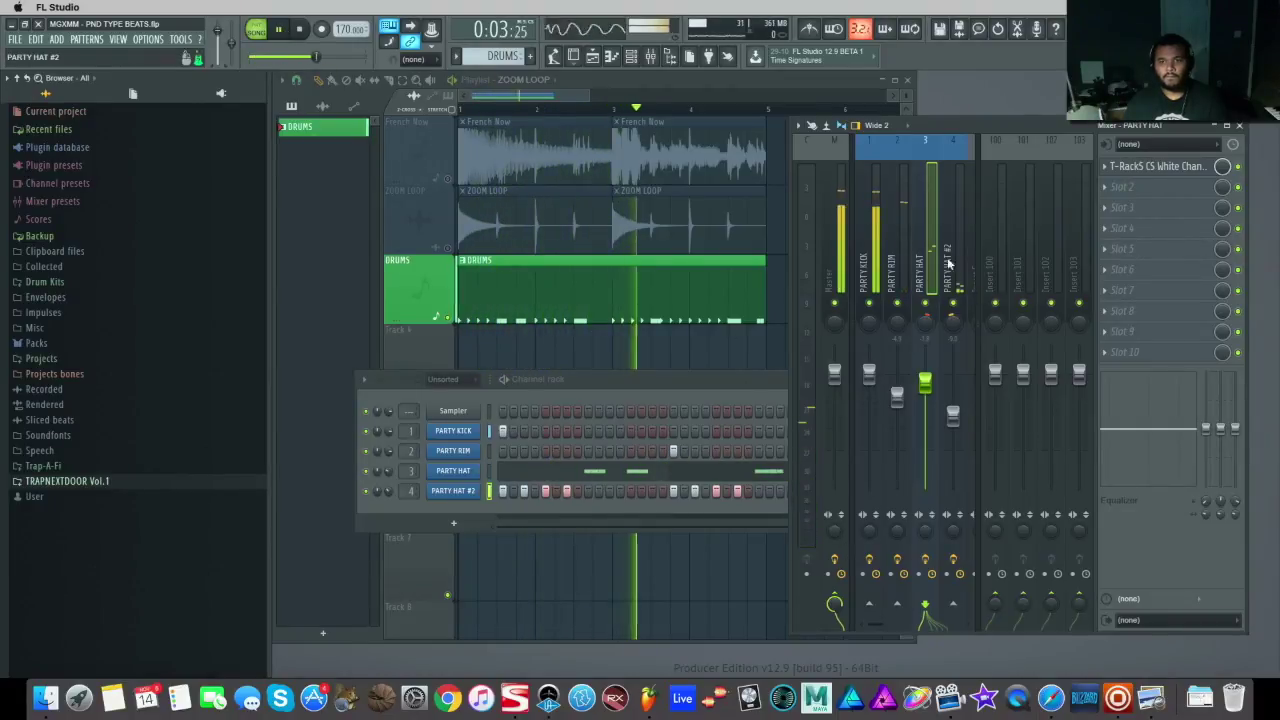
scroll(942, 265, "right", 1)
scroll(942, 265, "right", 5)
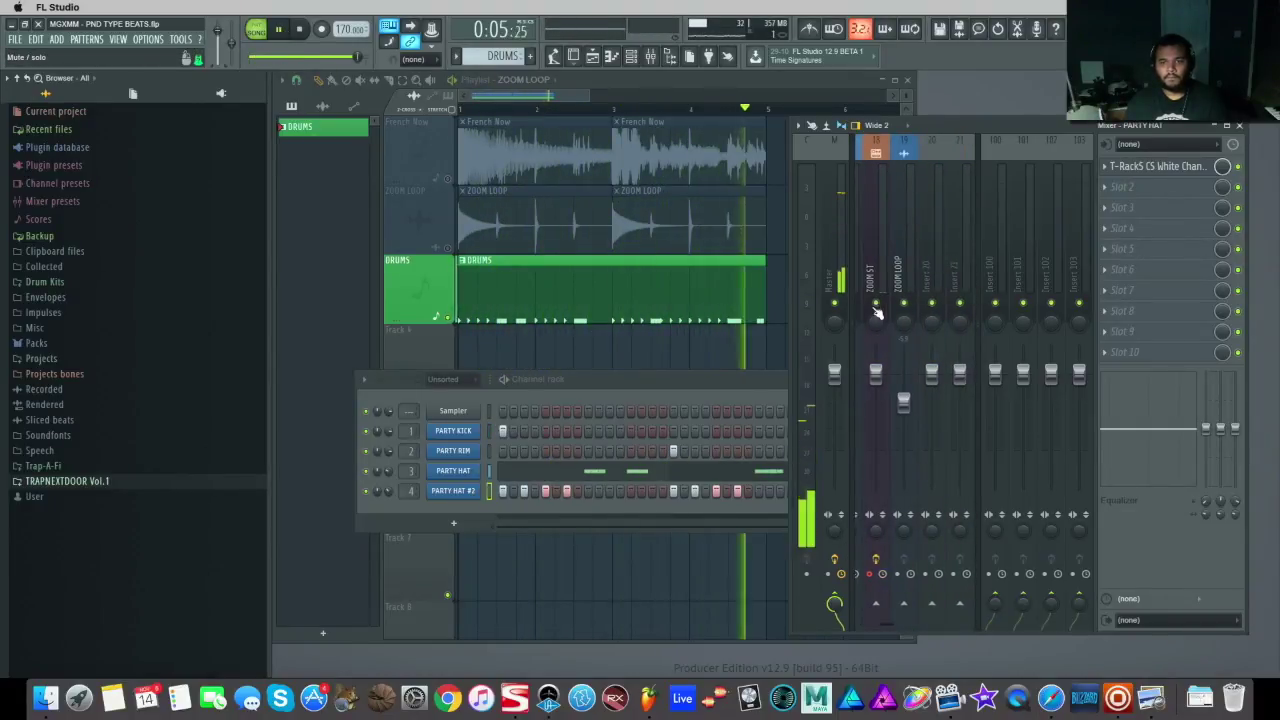
scroll(908, 290, "left", 6)
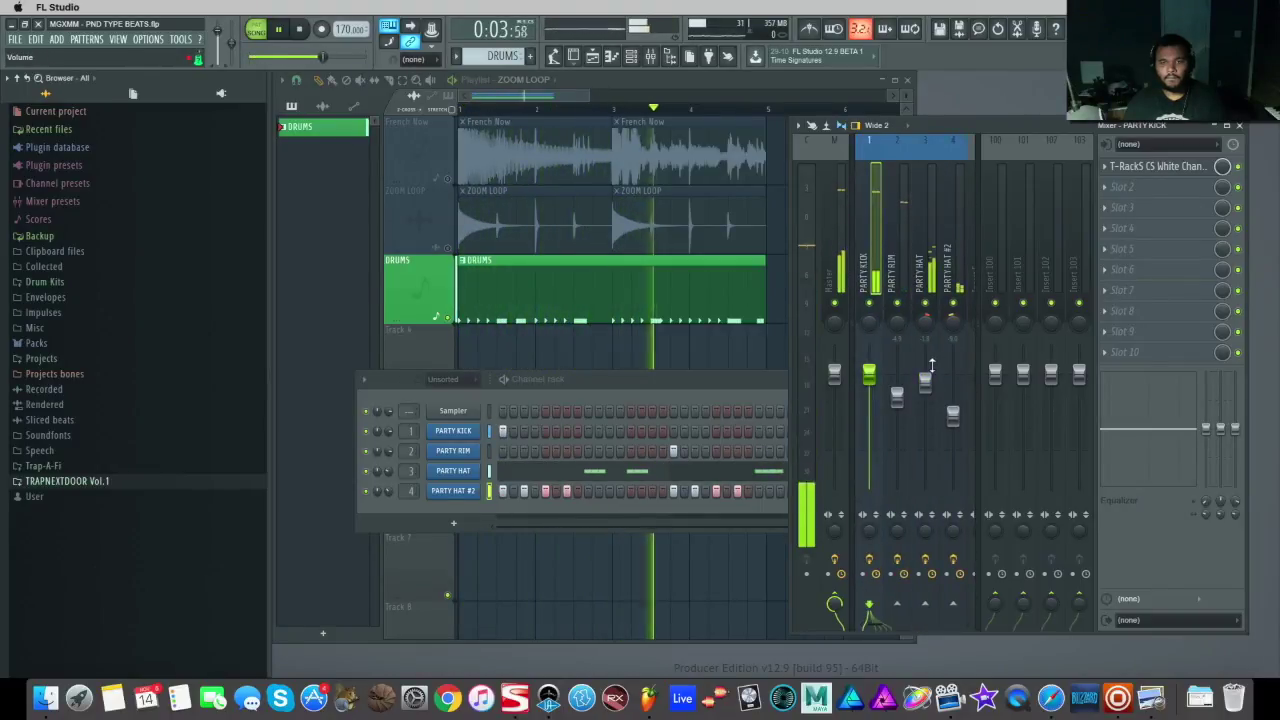
left_click(321, 28)
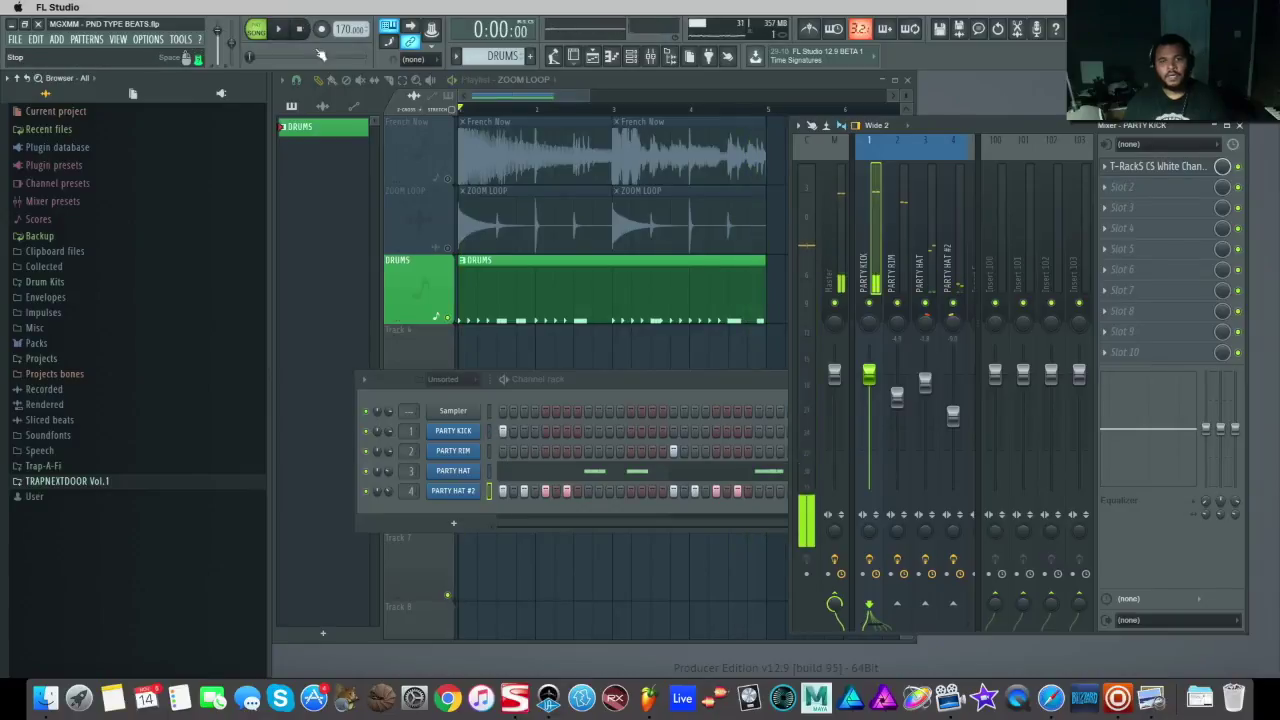
Examine the T-RackS Bus Compressor settings on the Master mixer track
left_click(840, 290)
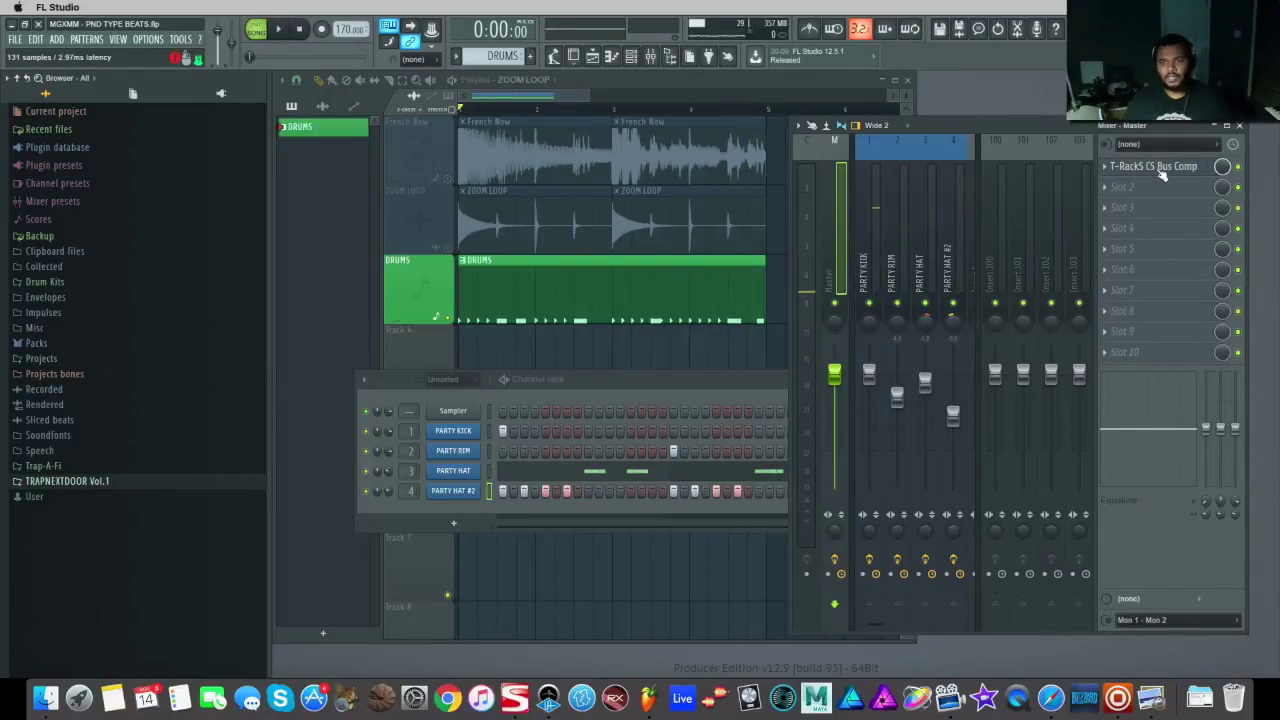
left_click(1160, 168)
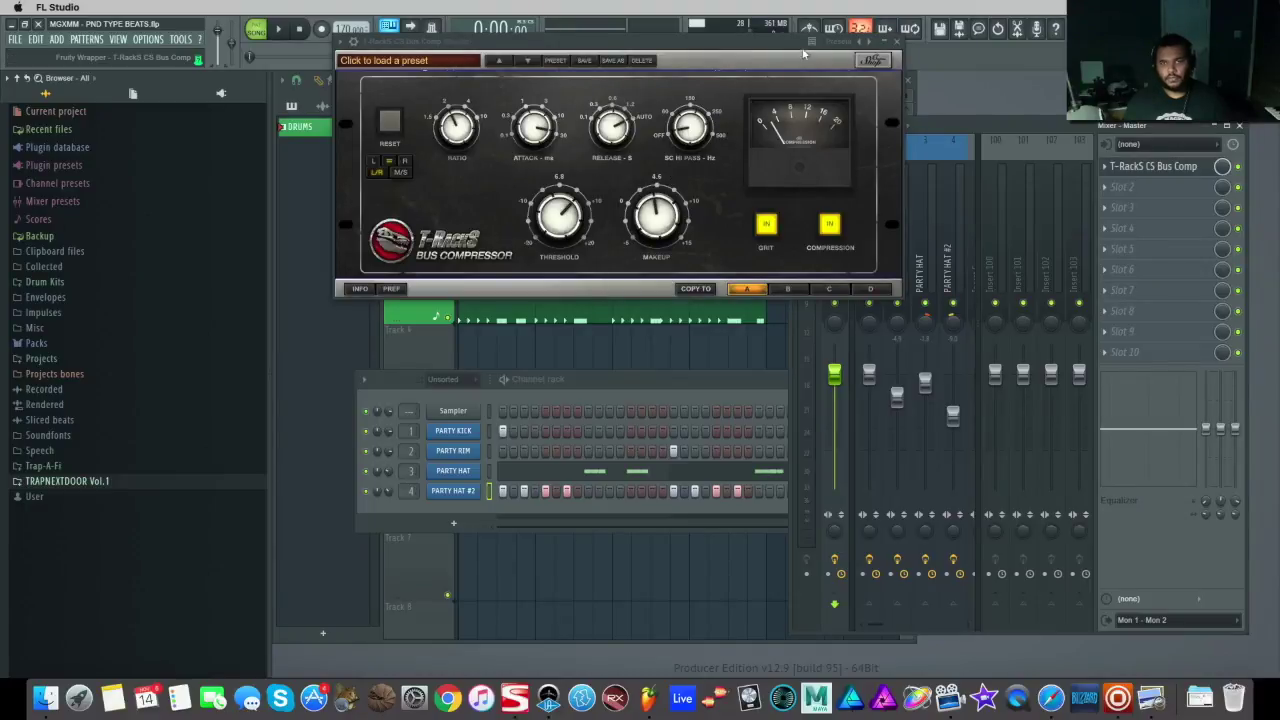
key("Escape")
Review the effect on each drum mixer track and view the White Channel plugin on PARTY HAT #2
left_click(866, 231)
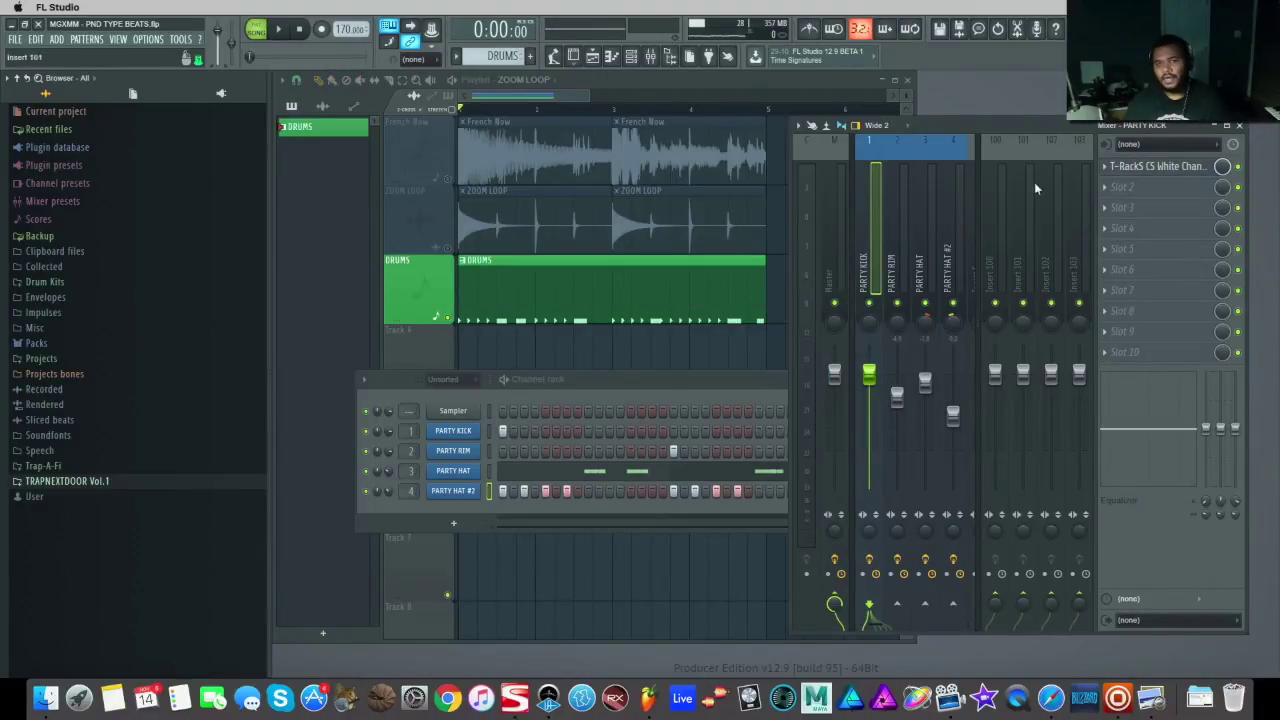
left_click(894, 229)
left_click(912, 231)
left_click(960, 224)
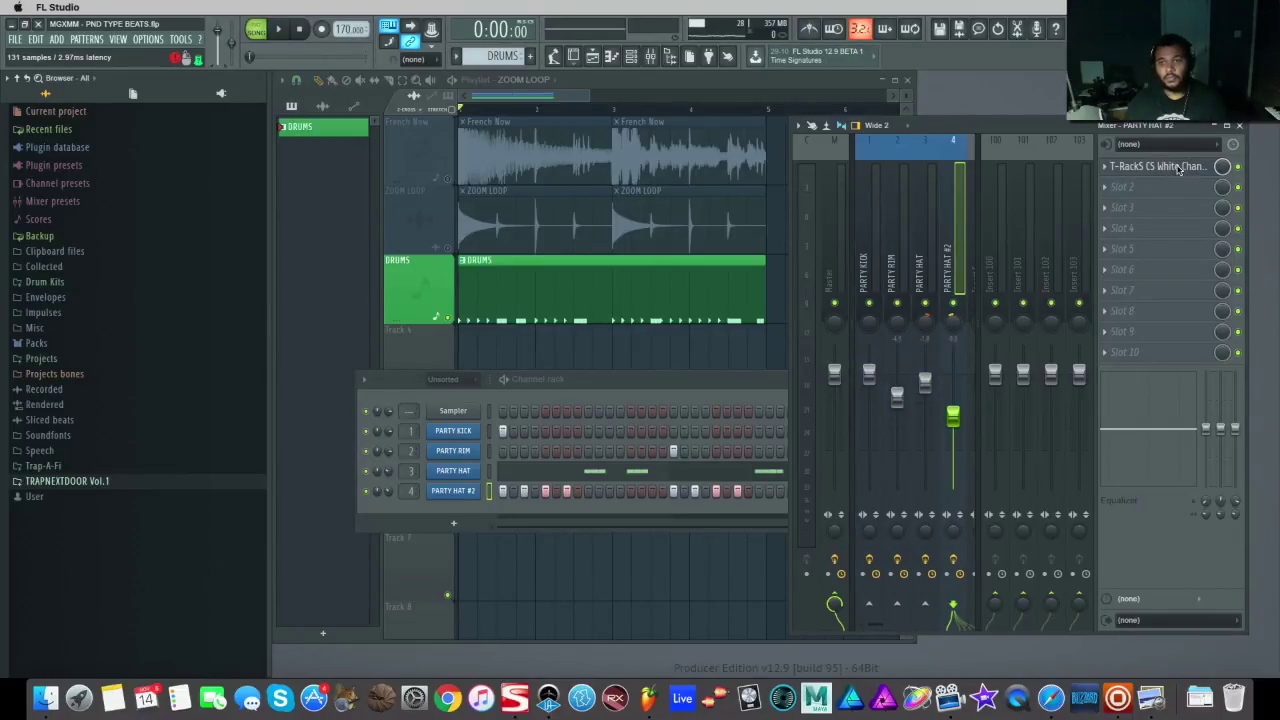
left_click(1180, 168)
left_click(604, 104)
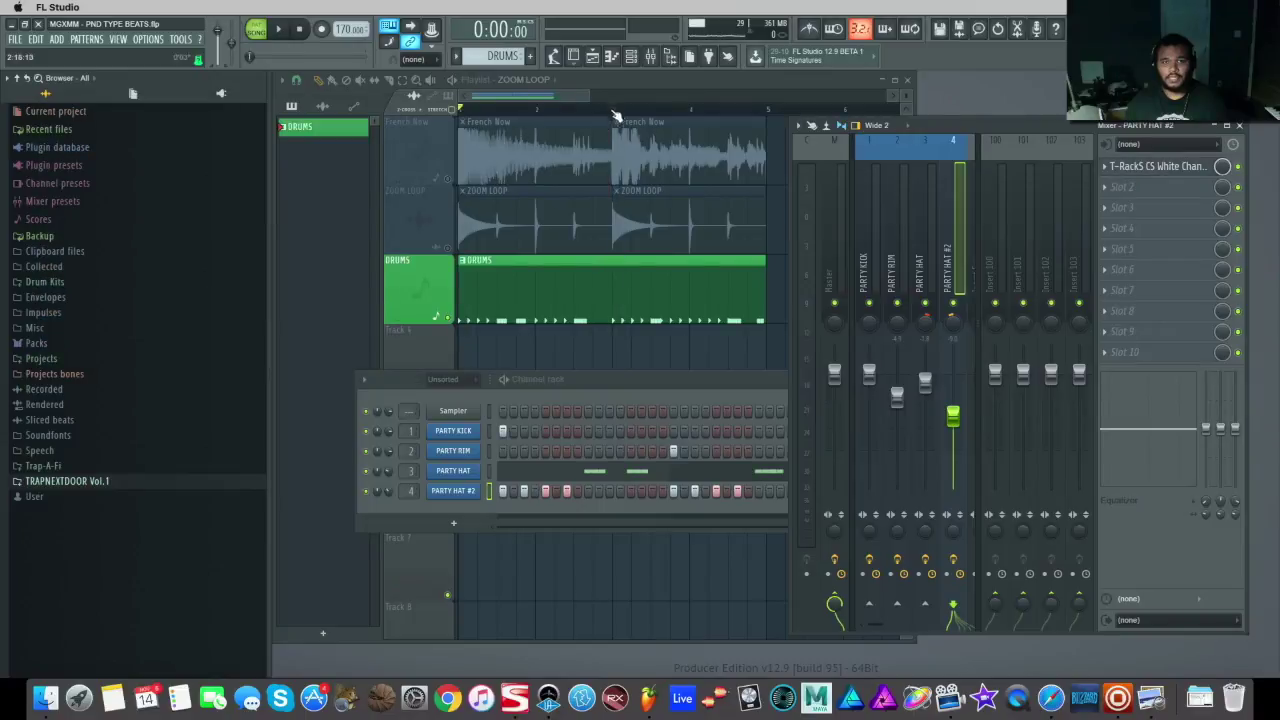
Compare the effect slots of the PARTY KICK, PARTY RIM, PARTY HAT and PARTY HAT #2 mixer tracks
left_click(895, 230)
left_click(866, 245)
left_click(893, 227)
left_click(925, 225)
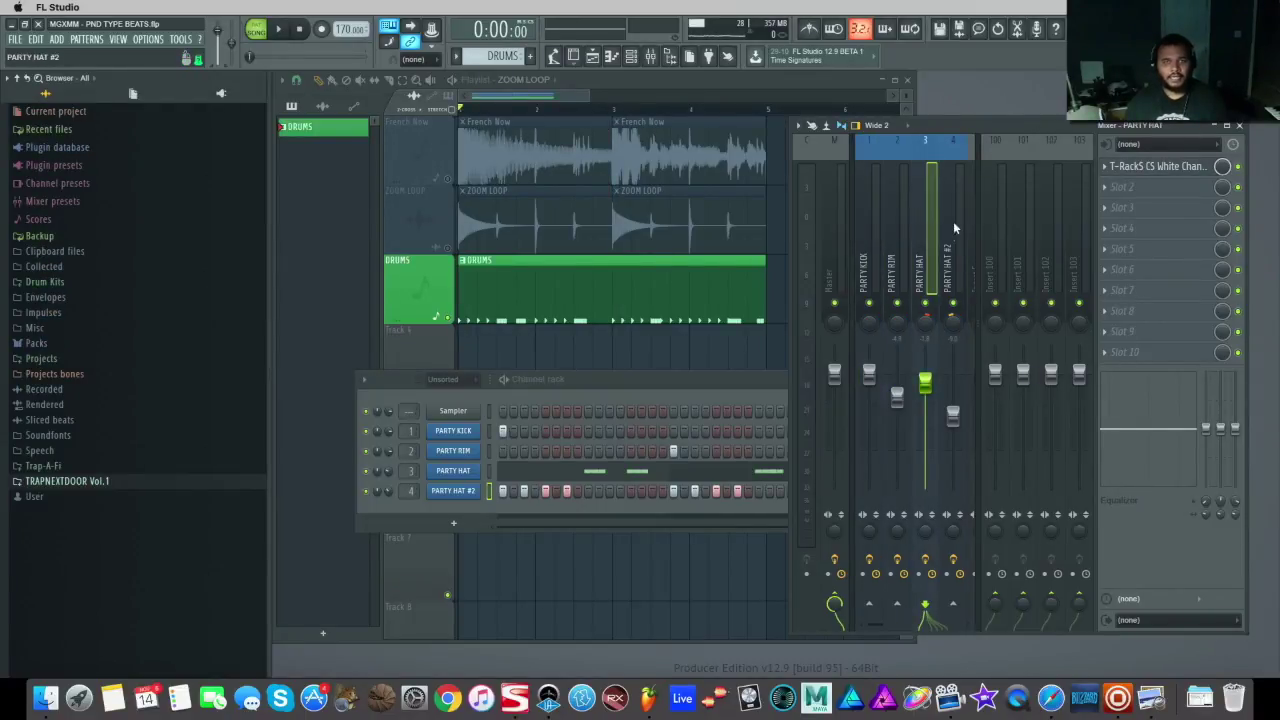
left_click(950, 212)
left_click(933, 206)
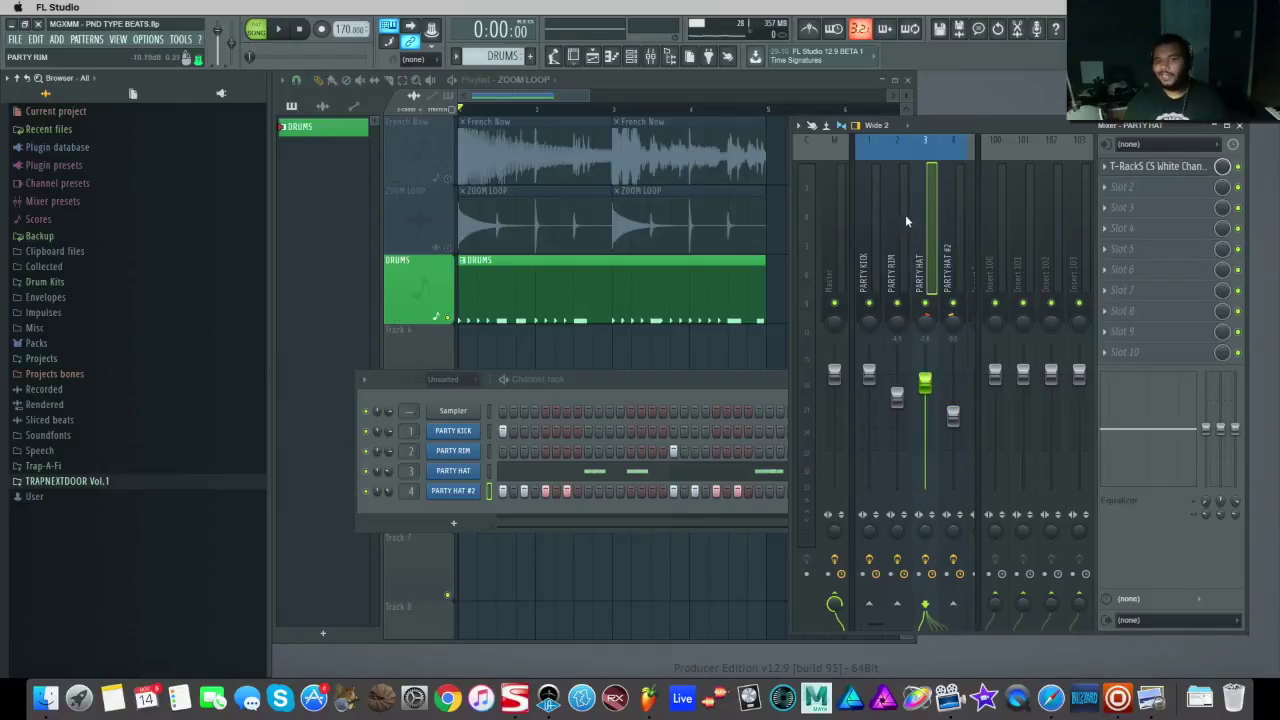
left_click(905, 214)
Examine the White Channel settings with the Boomy Kick preset on the PARTY KICK mixer track
left_click(868, 222)
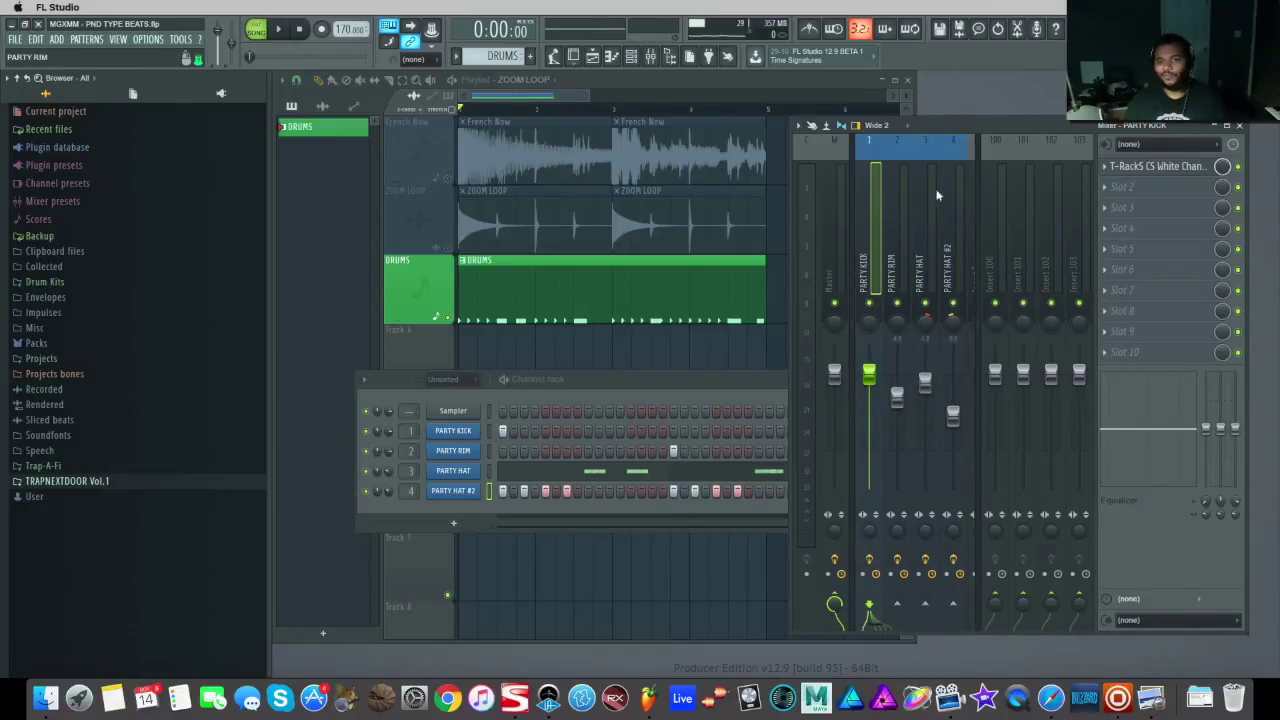
left_click(1157, 168)
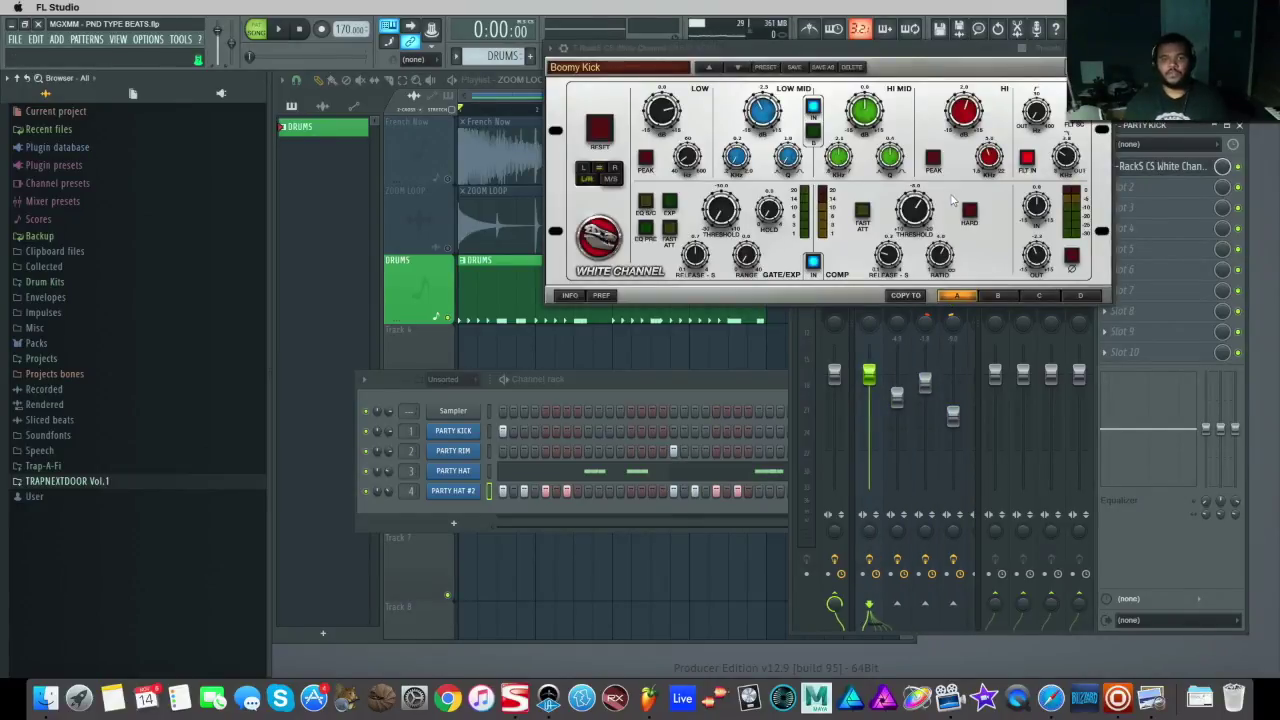
left_click_drag(941, 70, 918, 171)
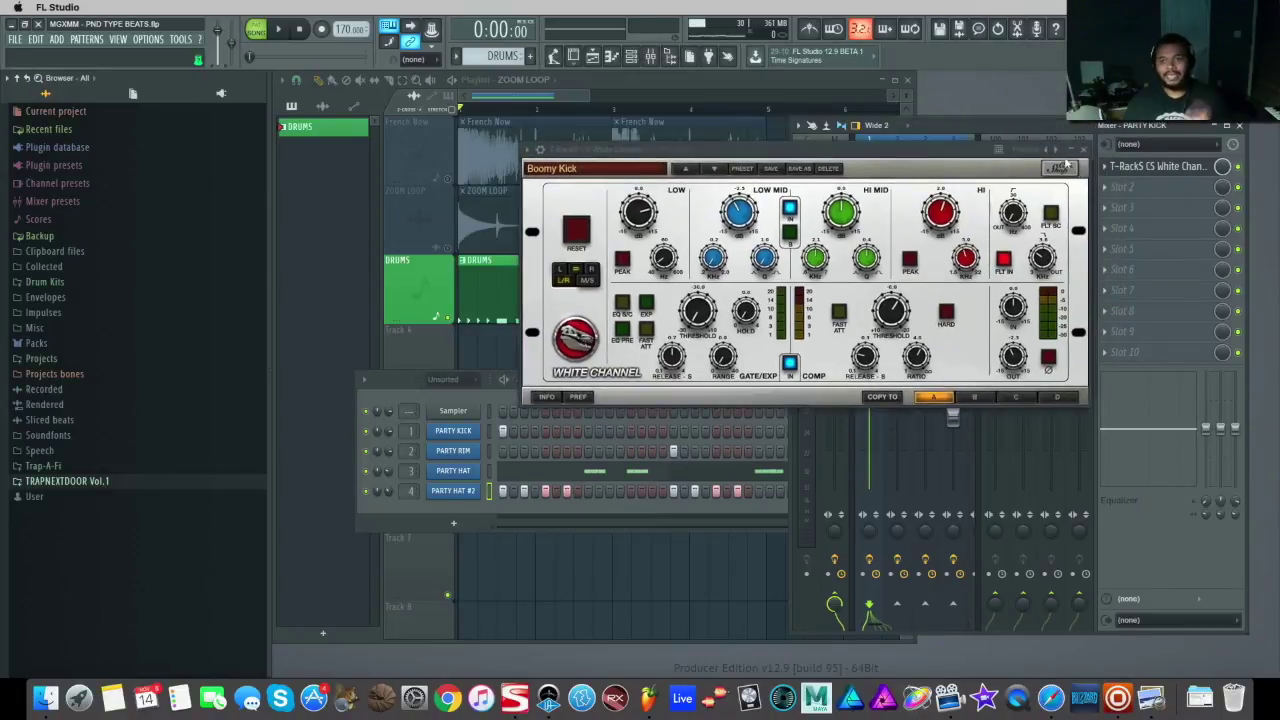
left_click(1085, 150)
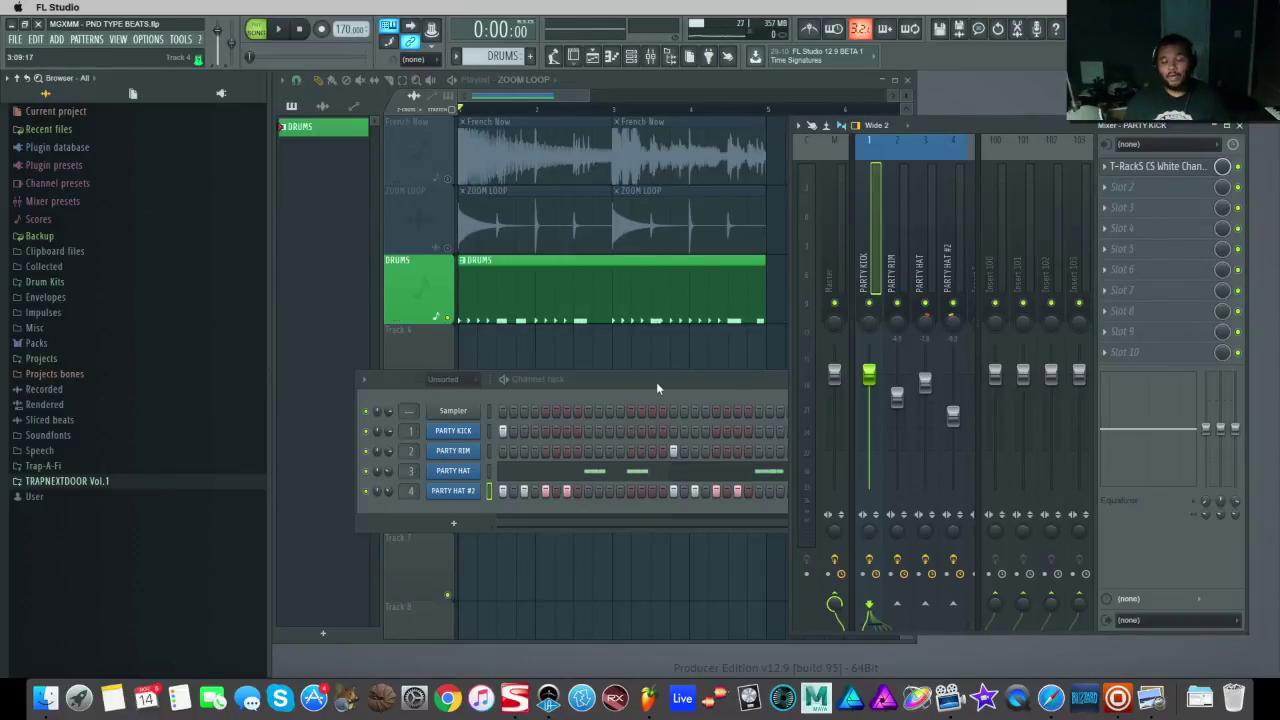
Play the DRUMS pattern with the channel rack in view and check the PARTY KICK sample settings during playback
left_click_drag(657, 382, 641, 358)
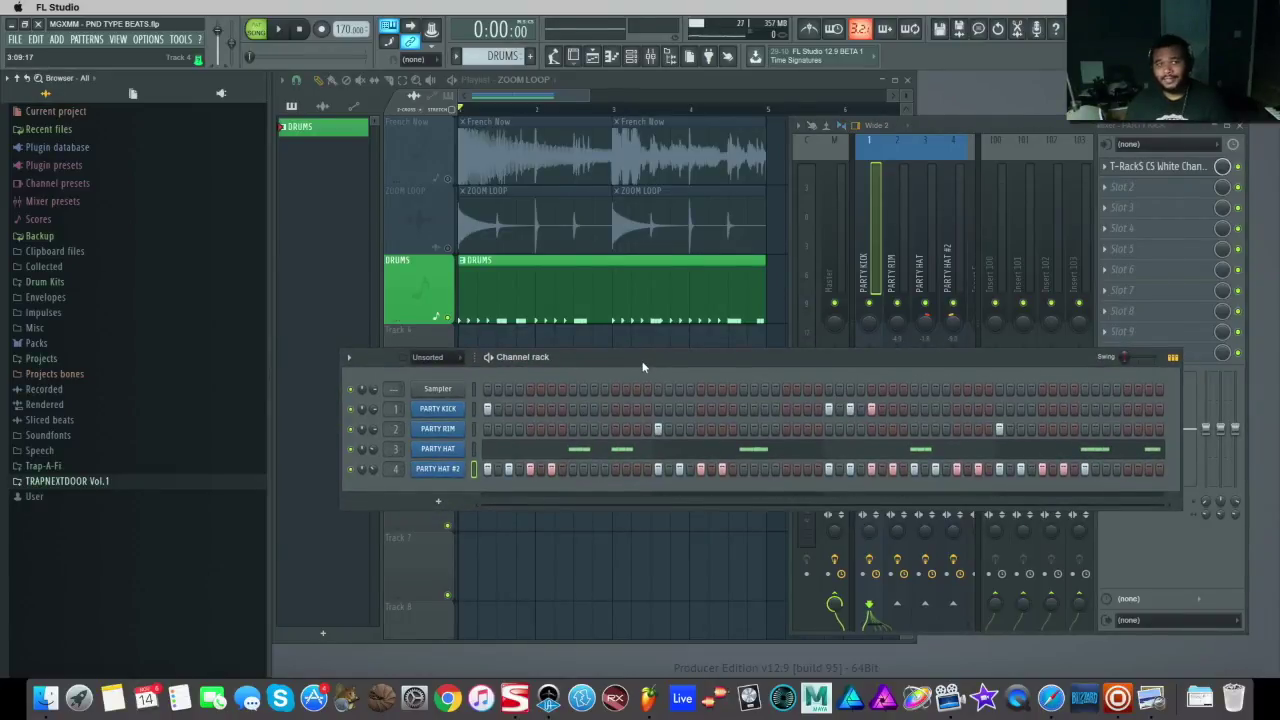
left_click(285, 31)
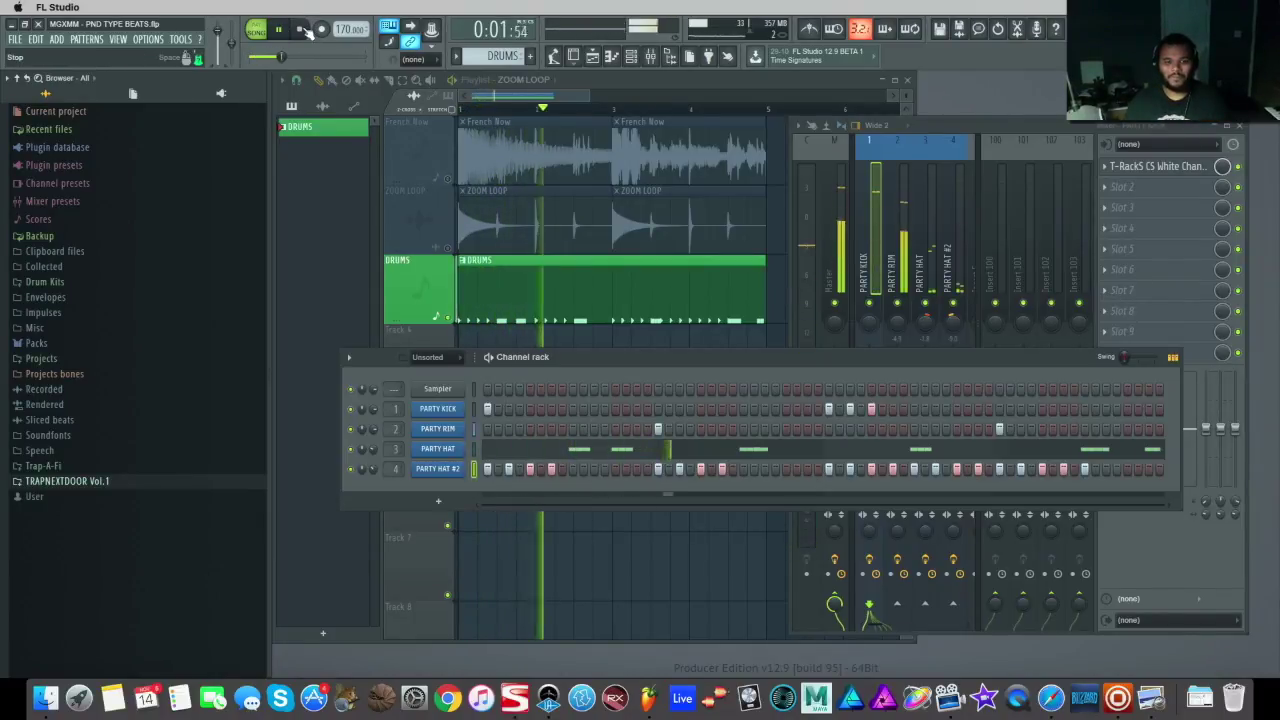
left_click(440, 409)
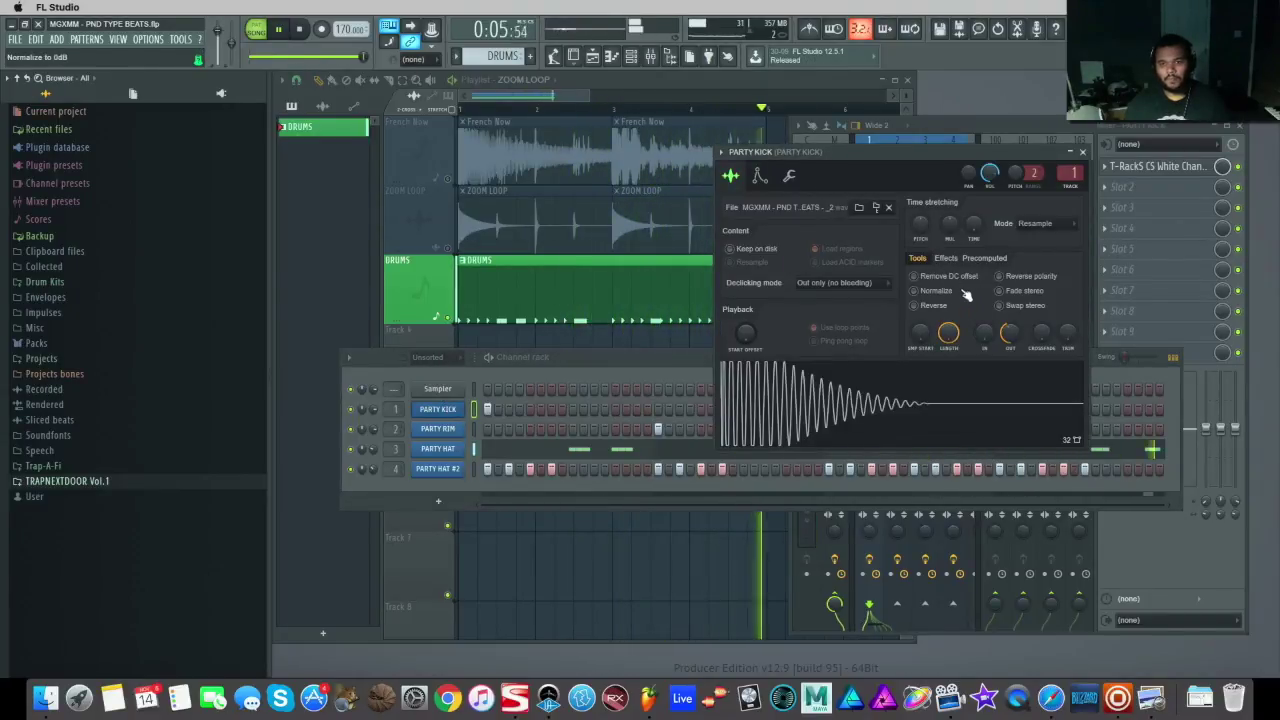
left_click(1082, 152)
left_click(300, 30)
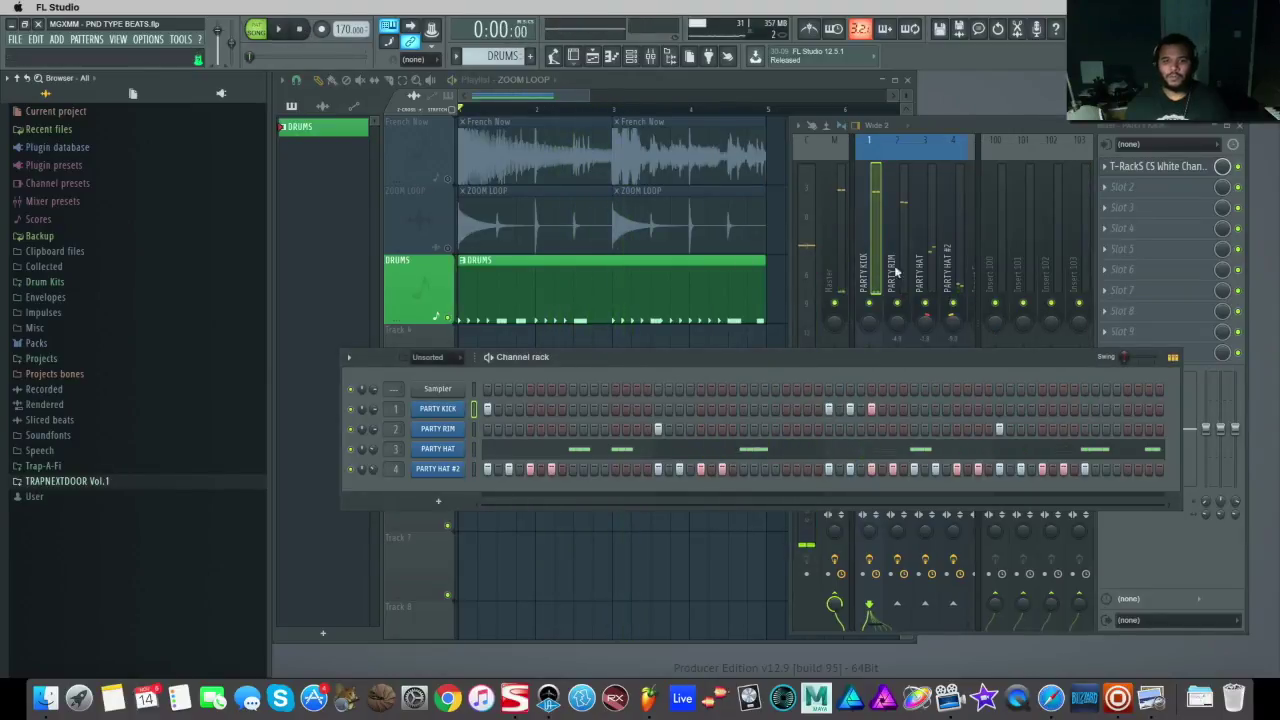
Rename mixer insert 100 as REVERB and colour the track green
left_click(978, 126)
left_click(997, 245)
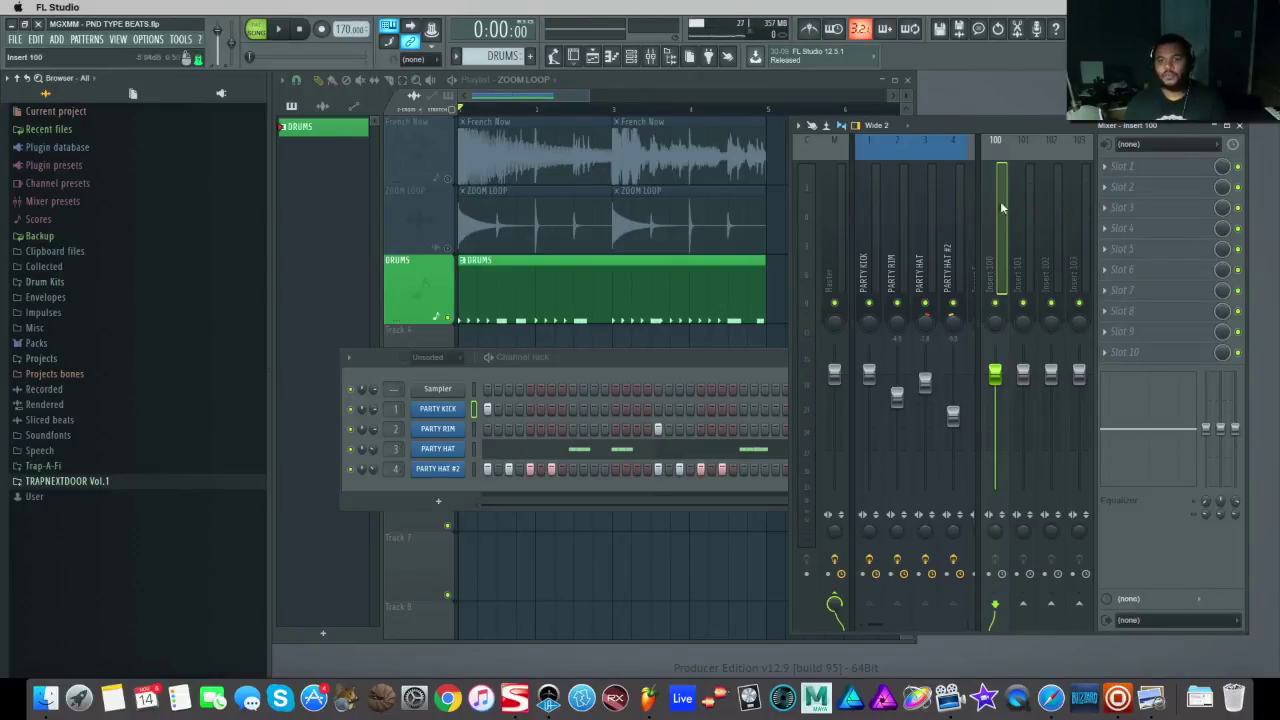
right_click(1010, 139)
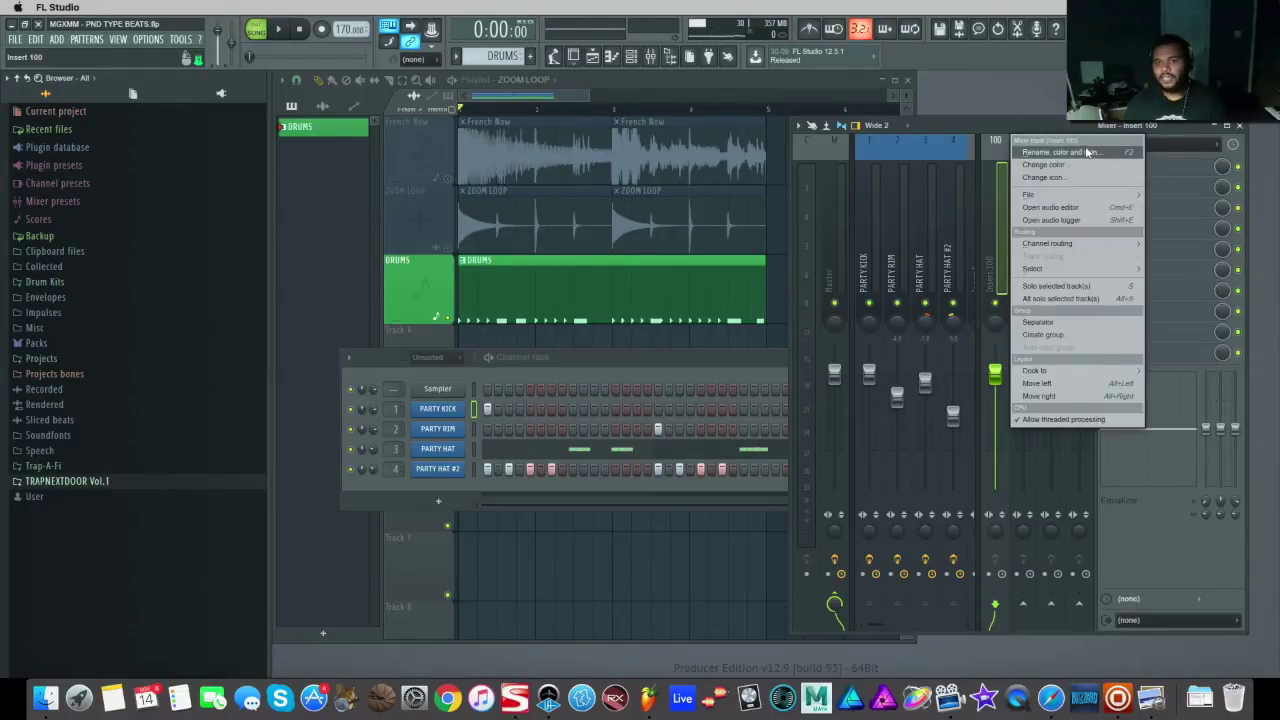
left_click(1086, 151)
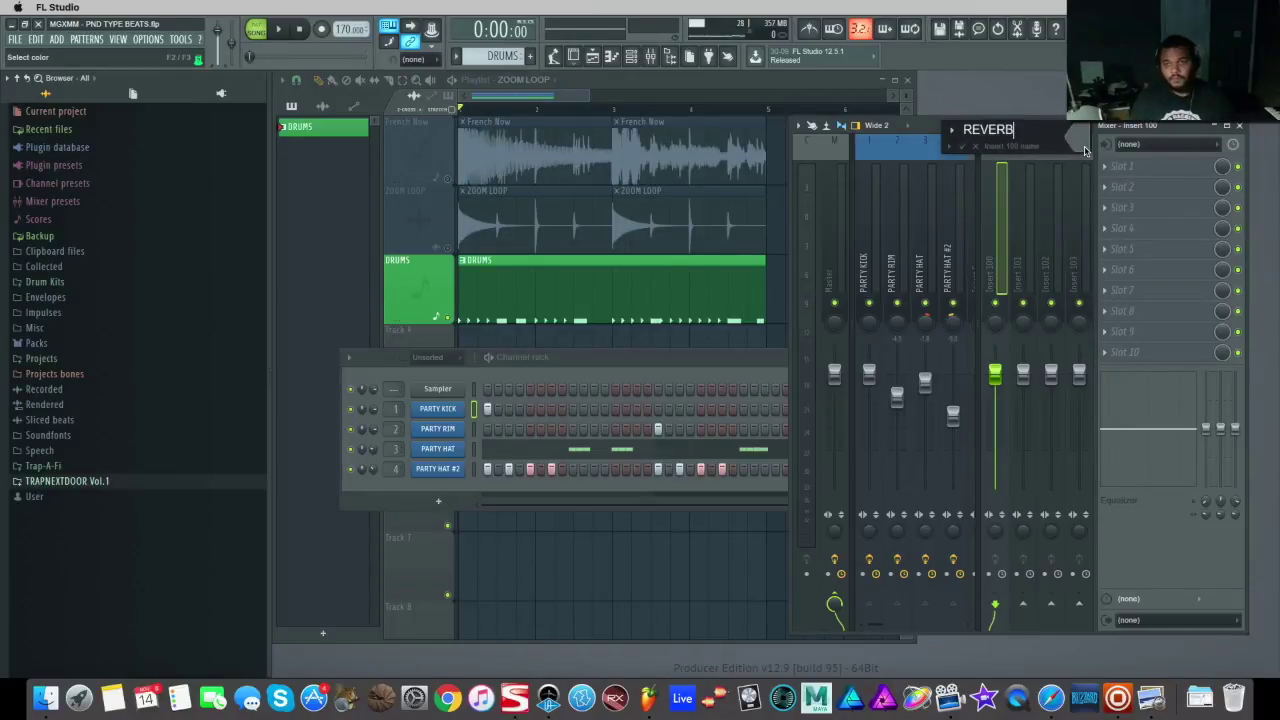
left_click(1086, 151)
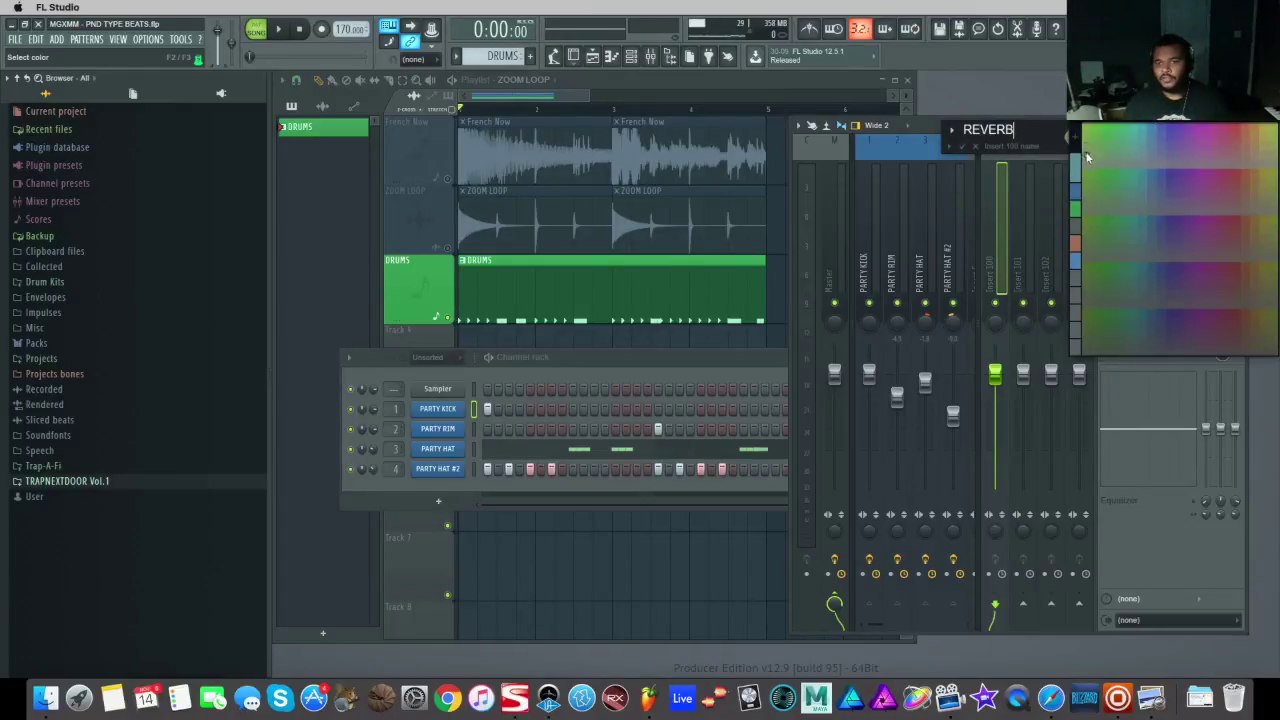
left_click(1075, 212)
key("Return")
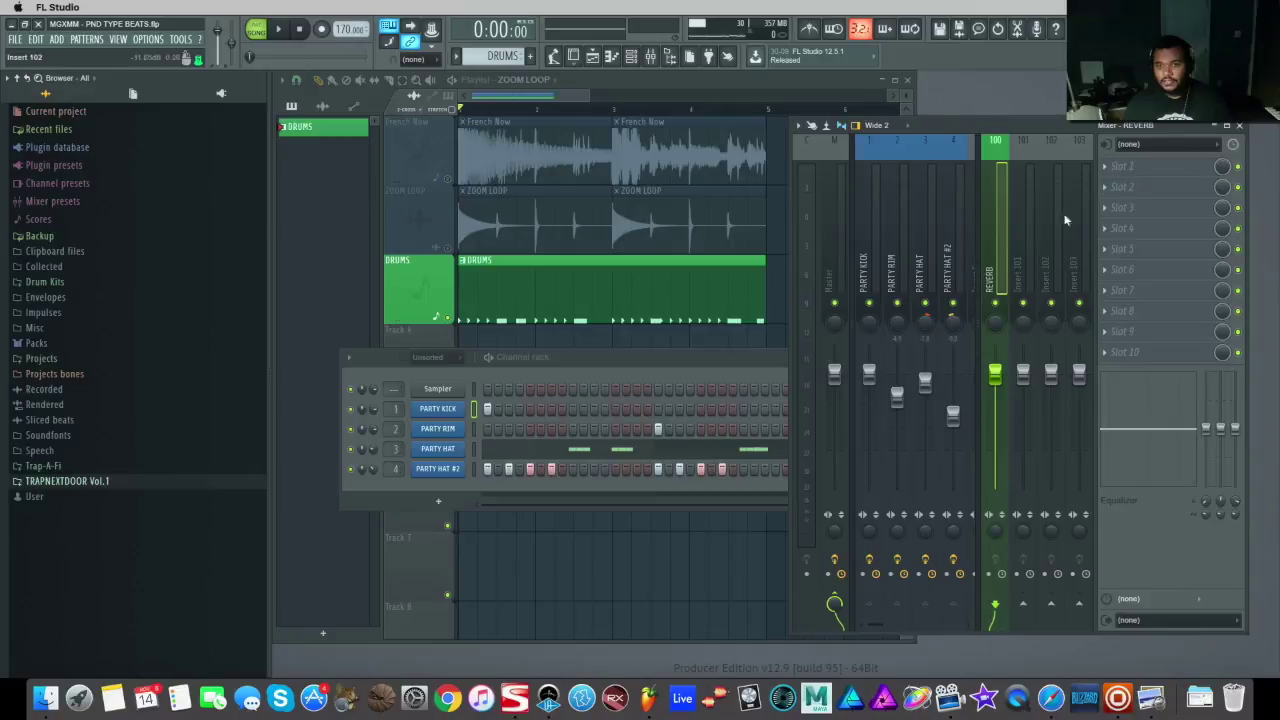
Load the Little Plate reverb into the REVERB track's first effect slot and move its window clear of the mixer
left_click_drag(978, 190, 1033, 210)
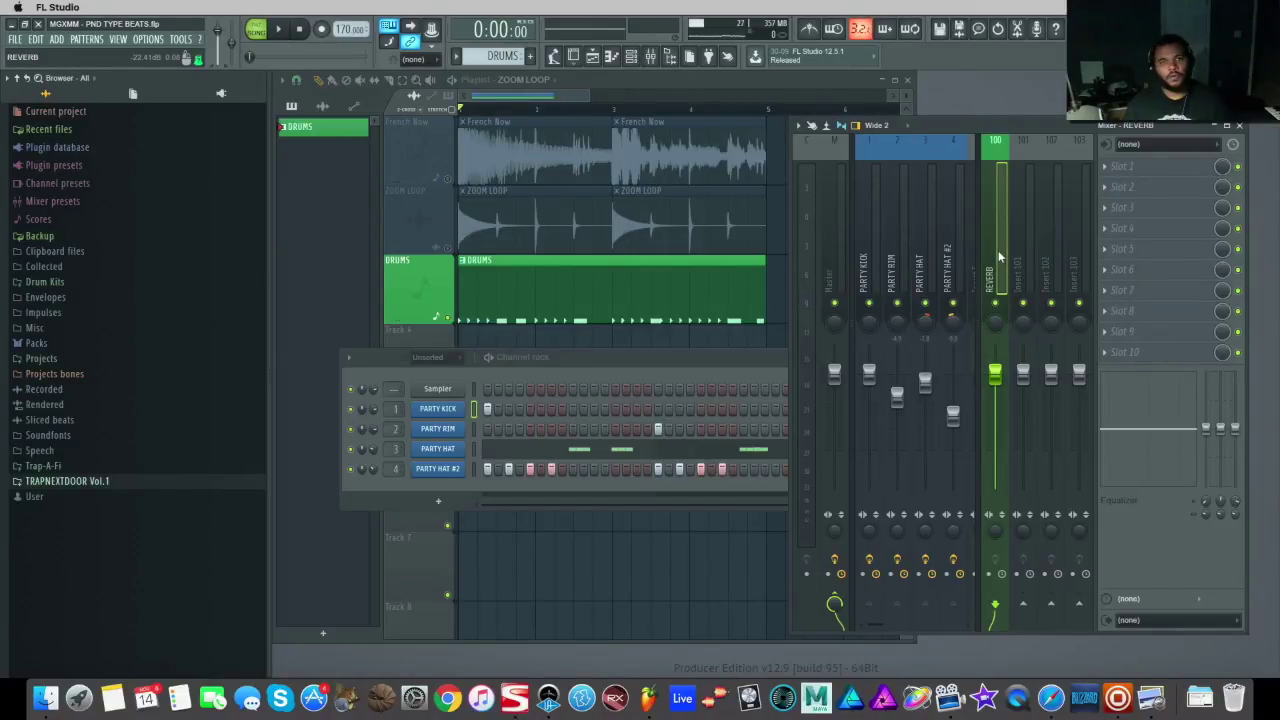
left_click(1120, 166)
left_click(750, 540)
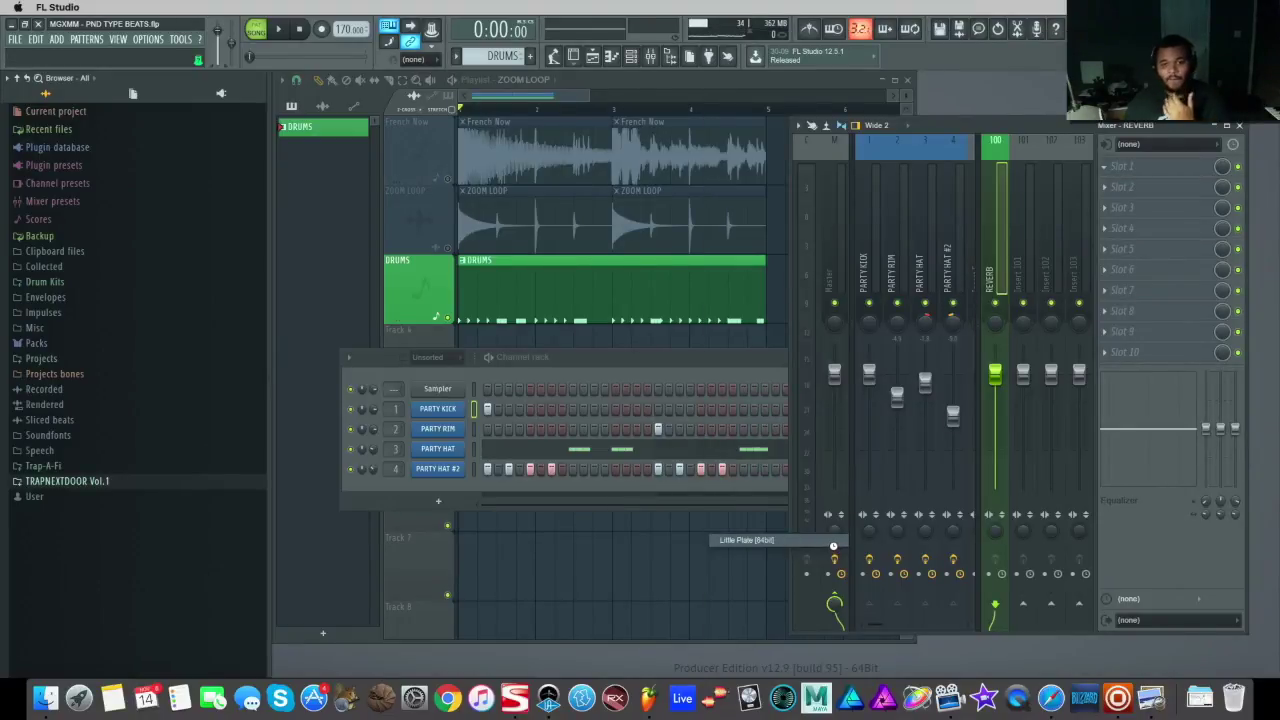
left_click_drag(442, 112, 997, 181)
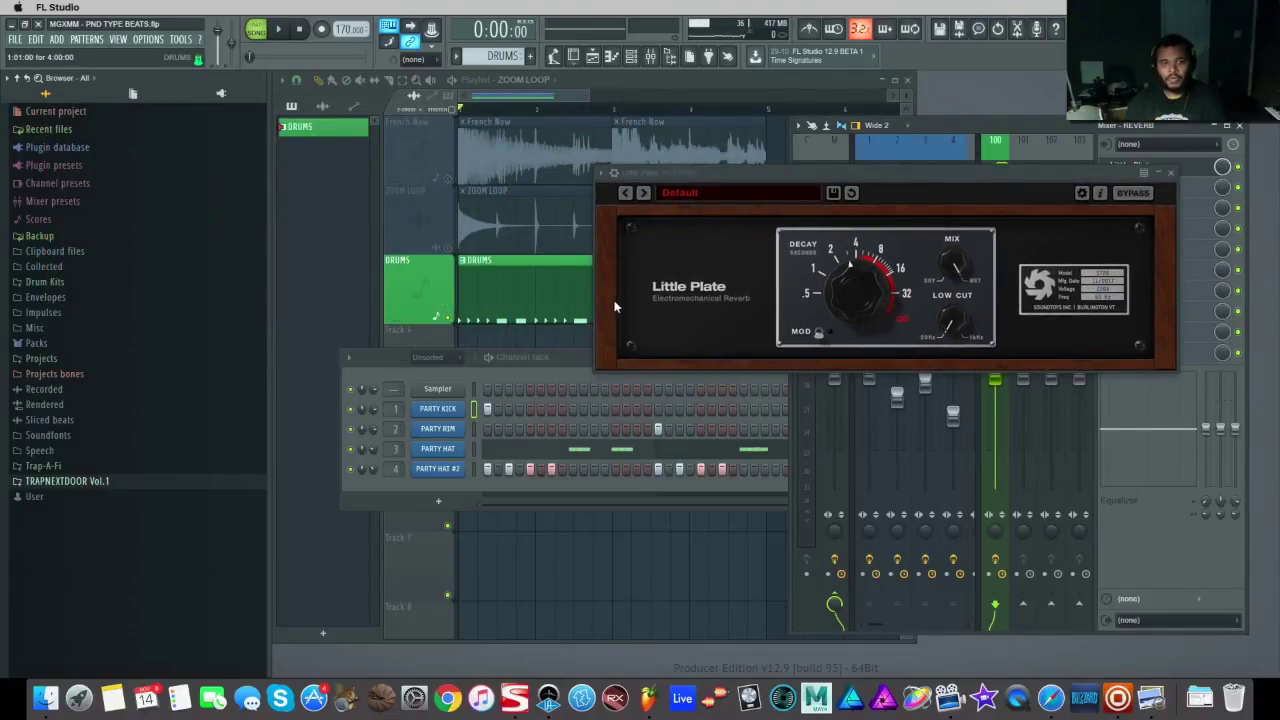
left_click_drag(886, 176, 515, 131)
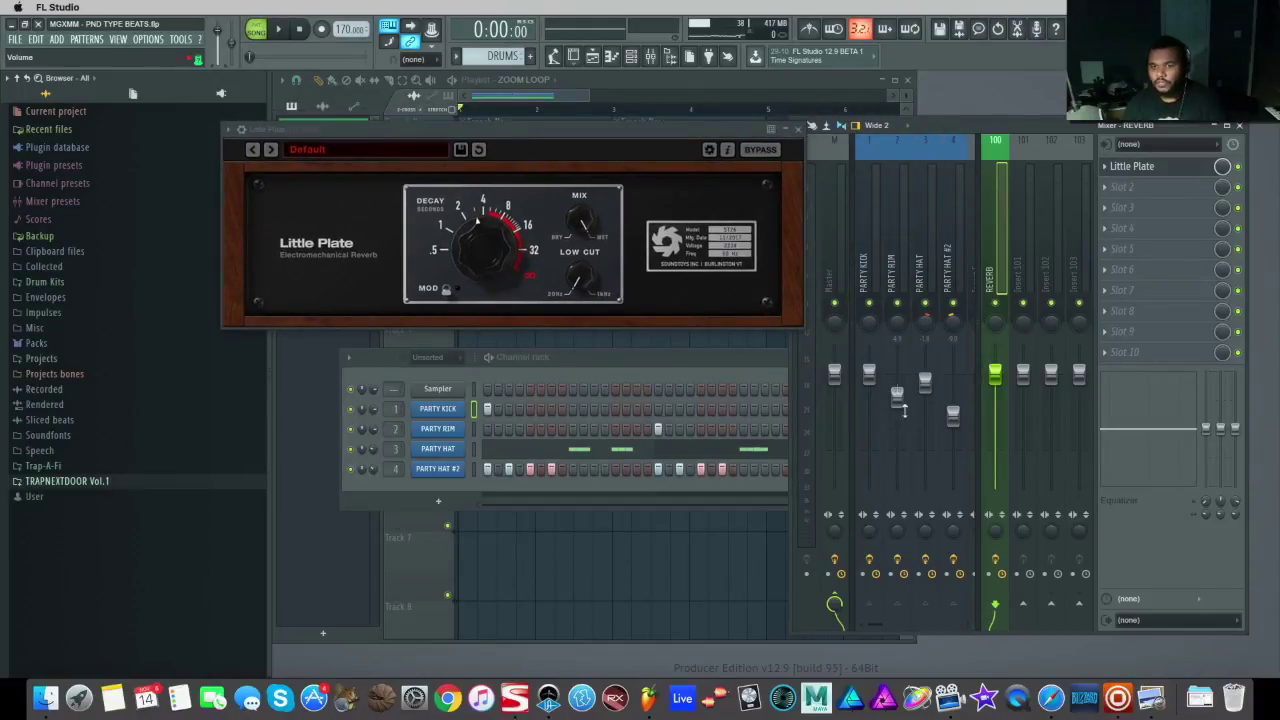
Send PARTY RIM to the REVERB track at about 66% and choose Little Plate's Everyday Plate preset while the drums play
left_click(897, 295)
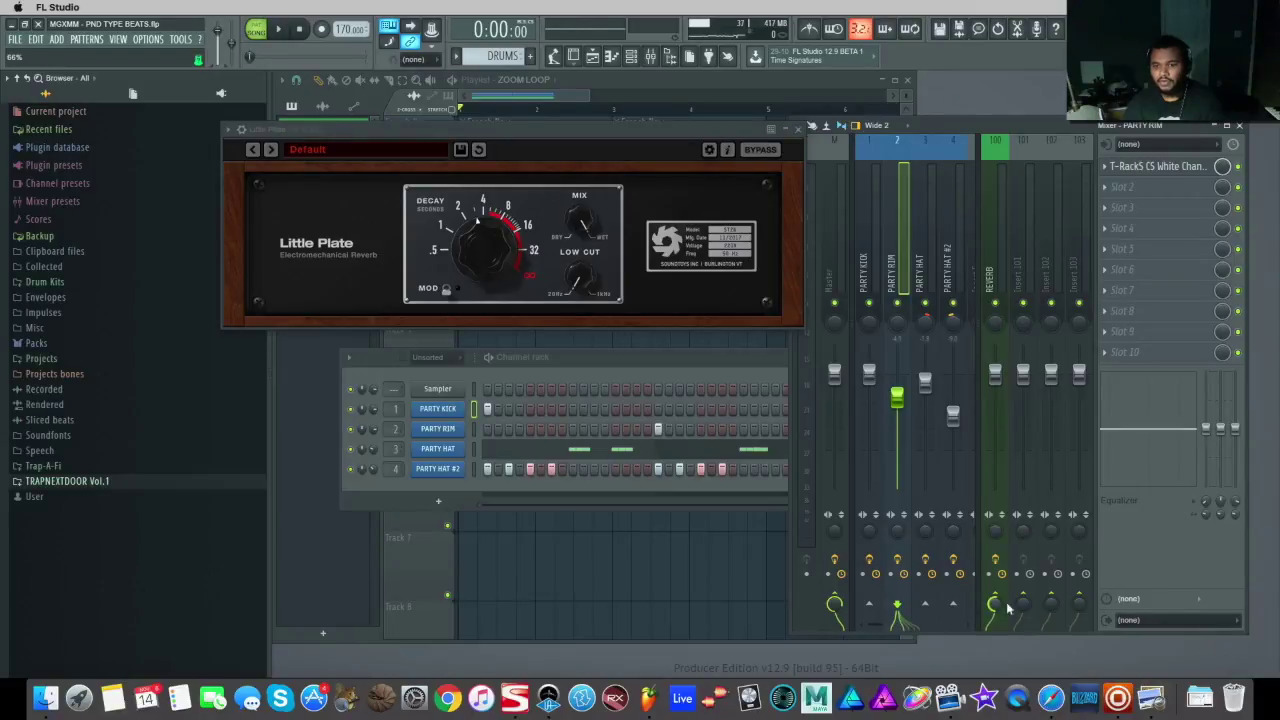
key("space")
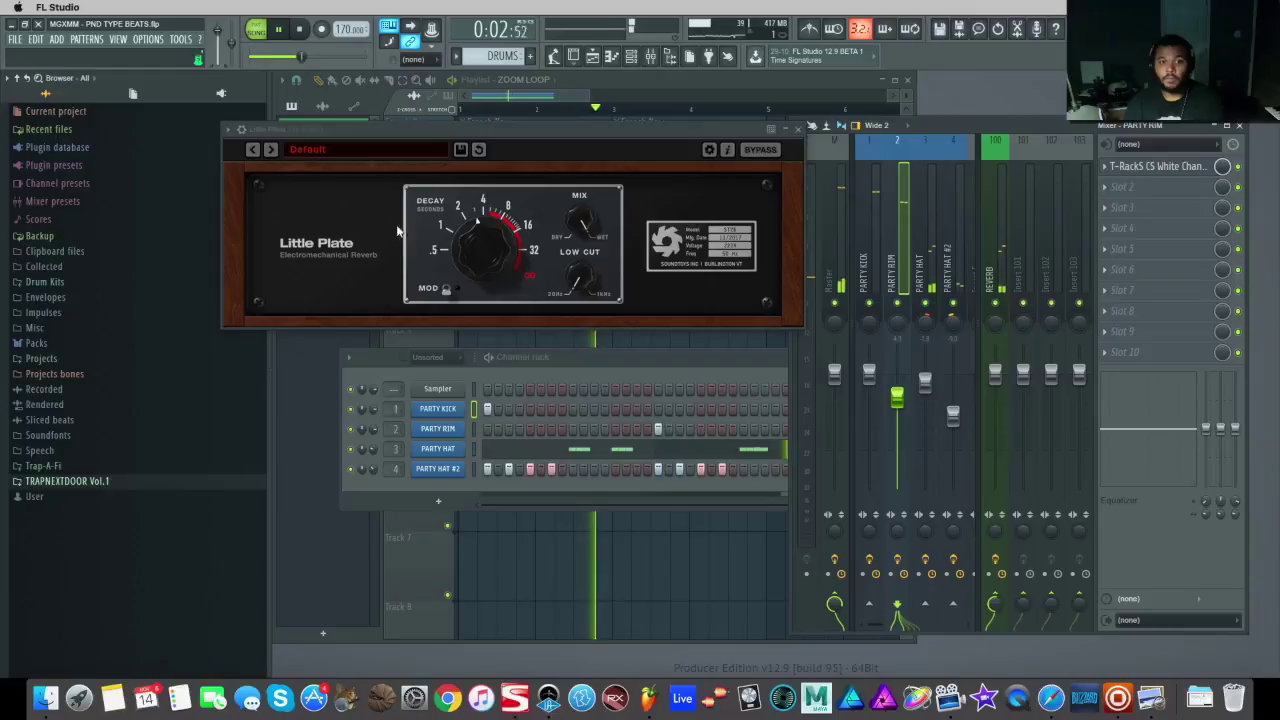
left_click(271, 150)
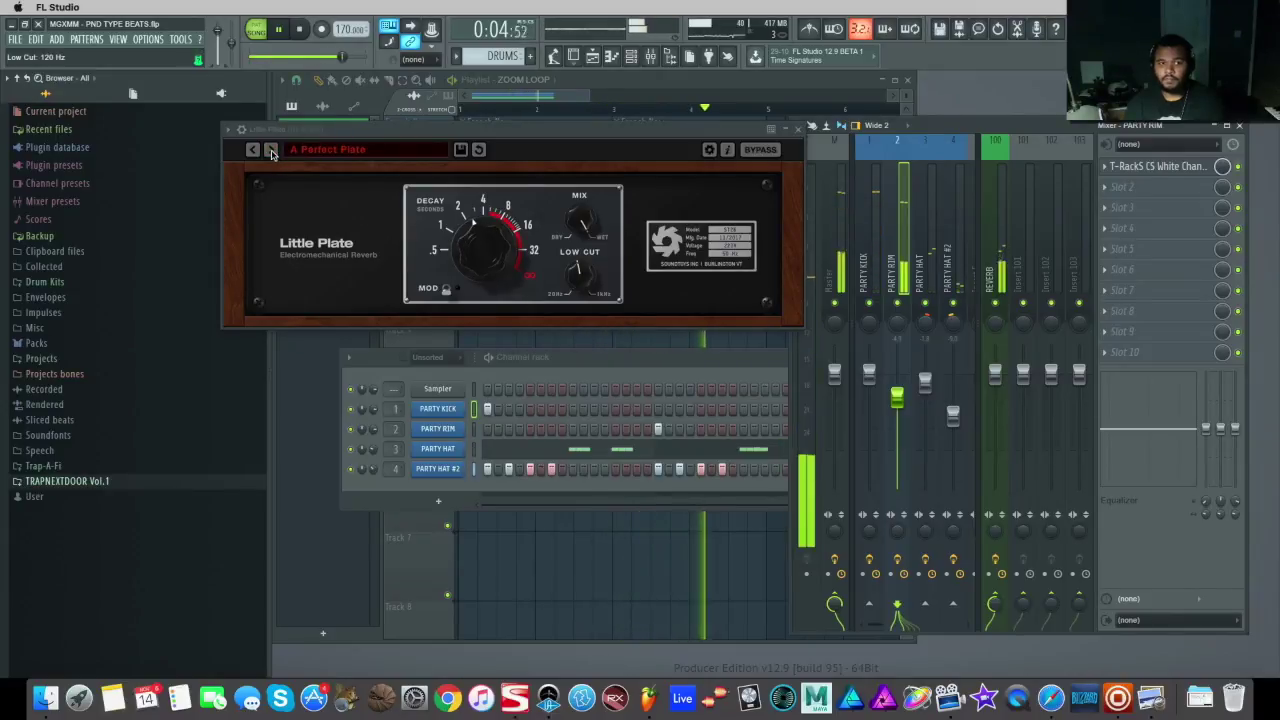
left_click(271, 150)
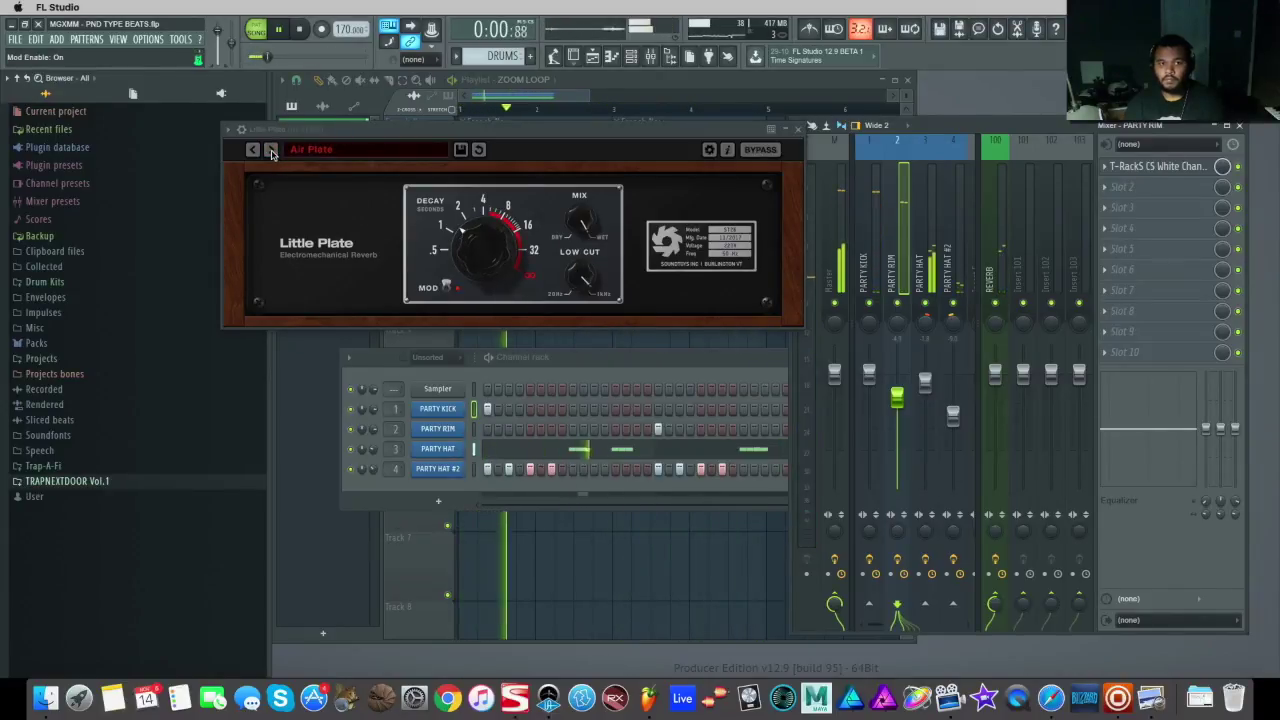
left_click(271, 150)
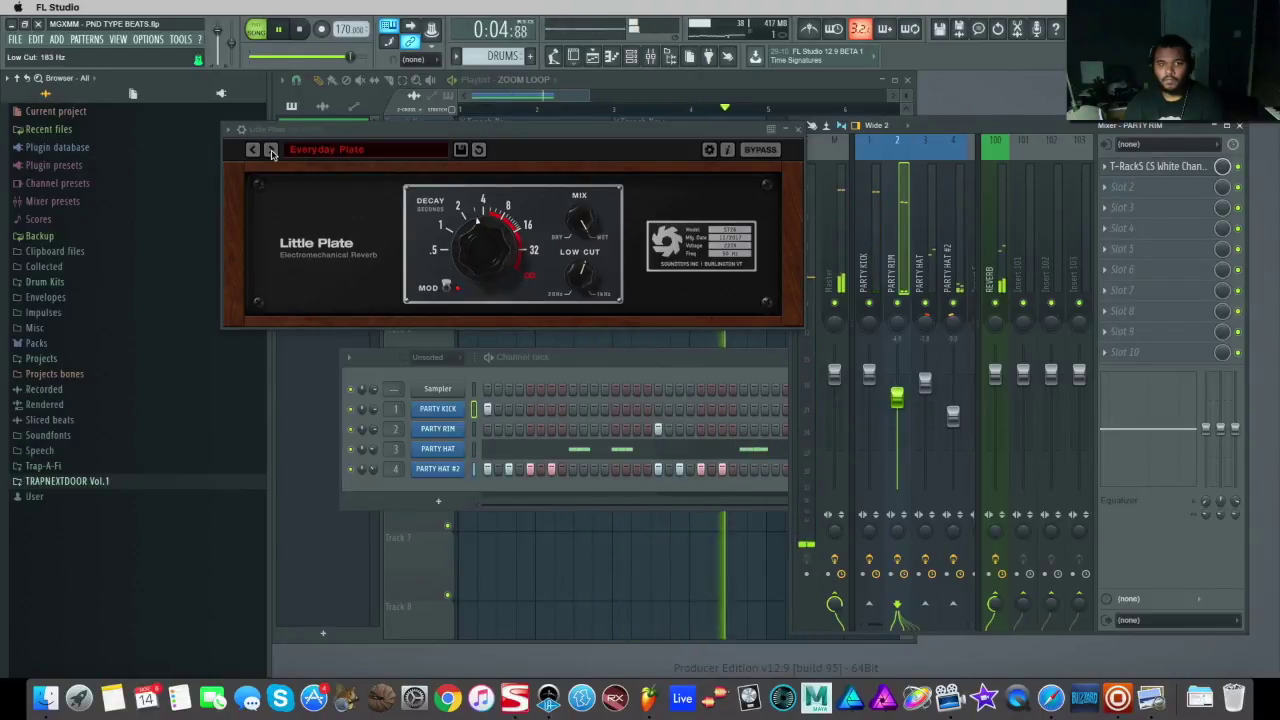
left_click(797, 129)
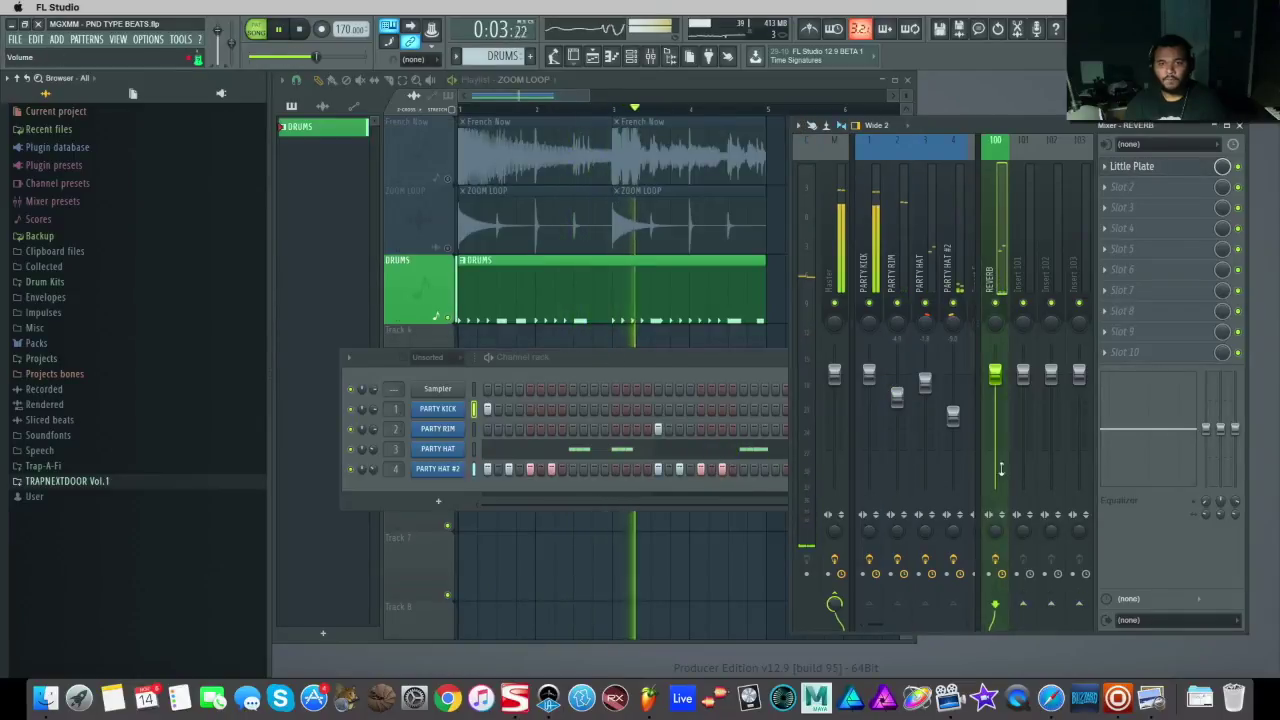
left_click(302, 31)
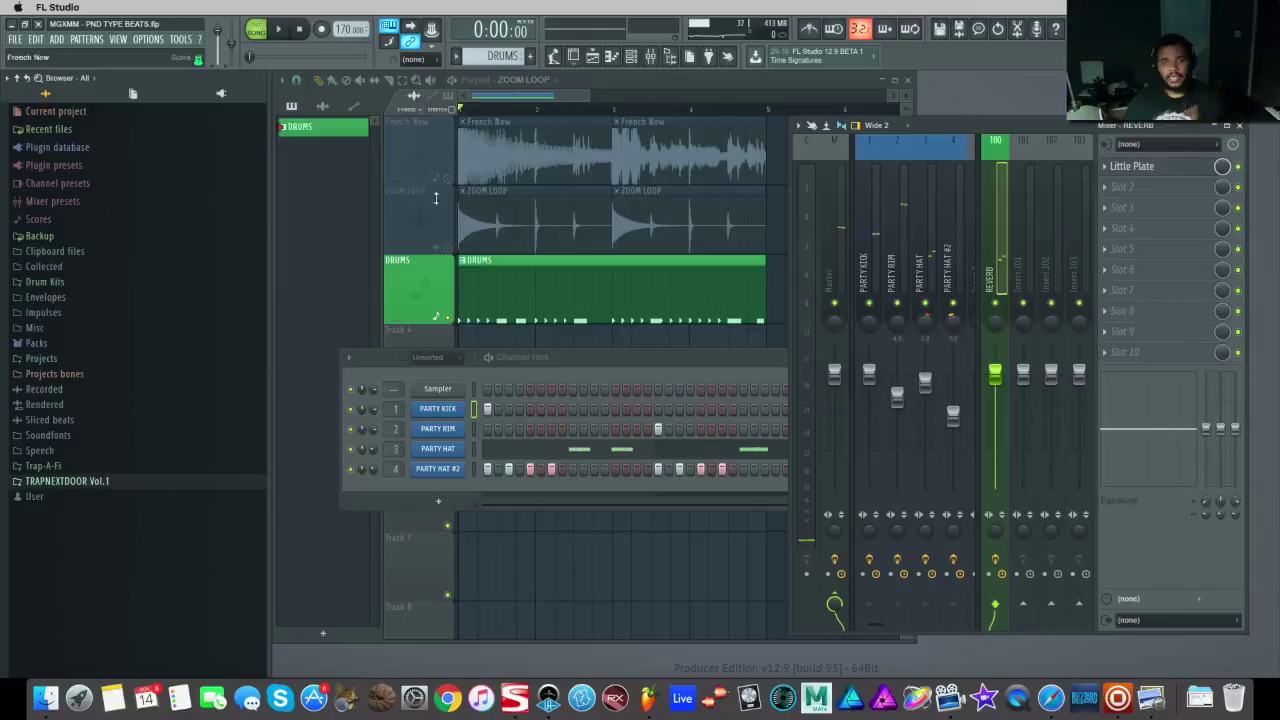
Play the drums briefly to check the reverb on the PARTY RIM mixer track
left_click(898, 267)
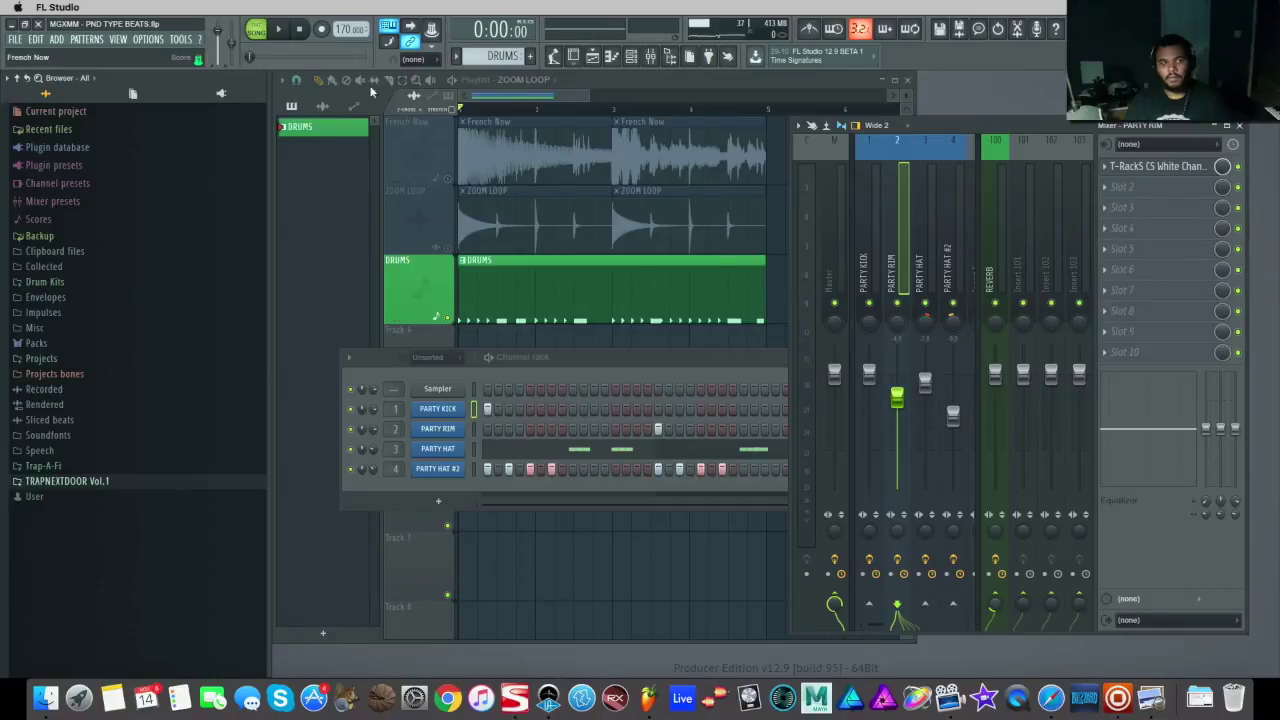
left_click(282, 31)
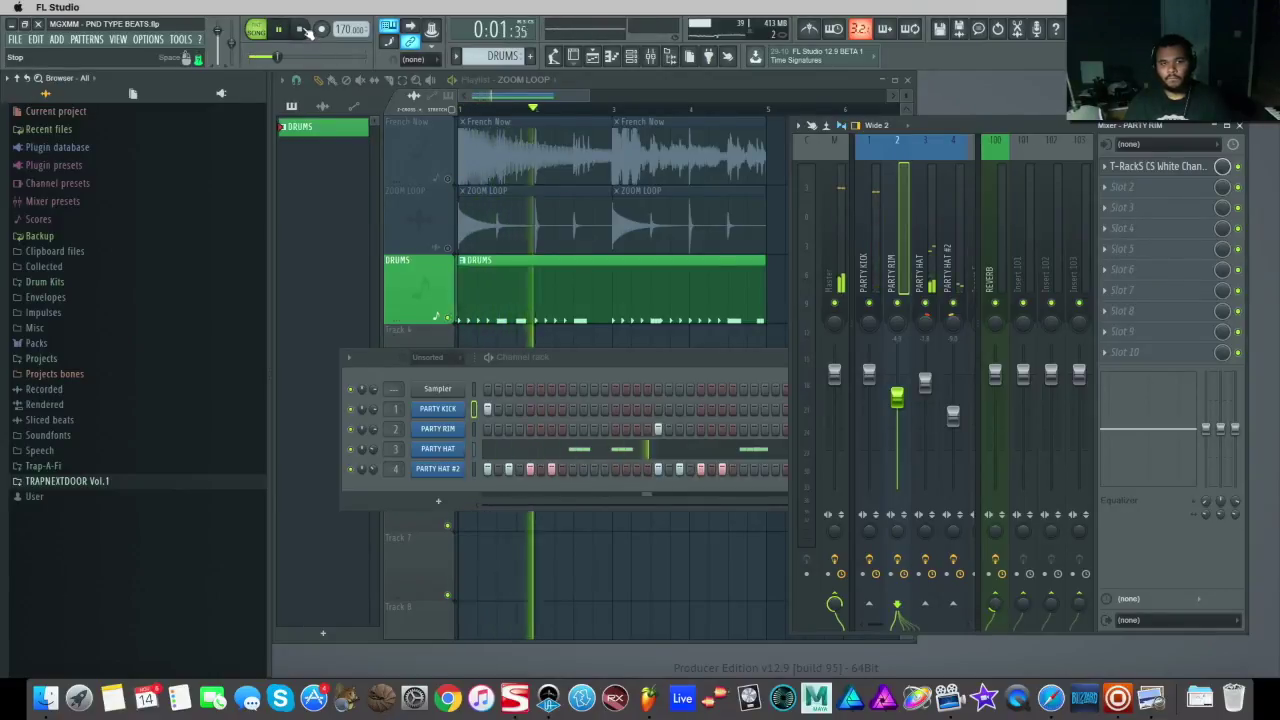
left_click(310, 30)
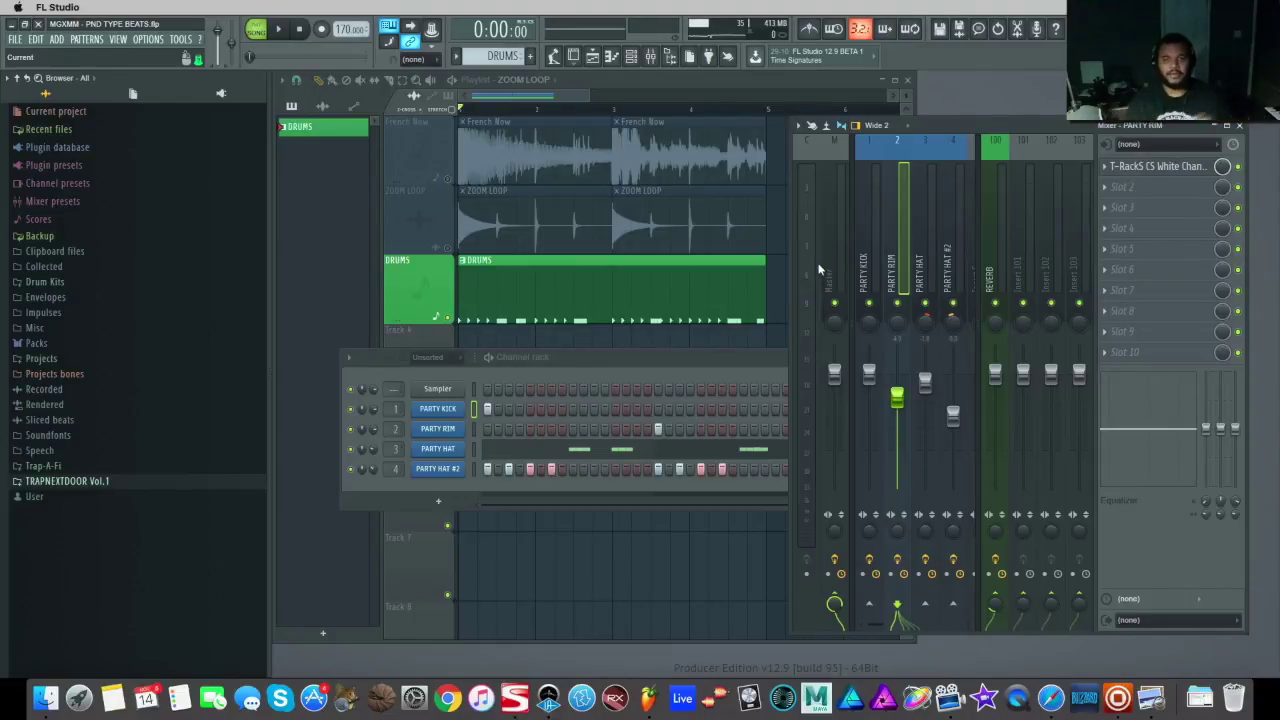
Send PARTY HAT #2 to the REVERB track at about 30%, auditioning the hats with PARTY KICK and PARTY RIM temporarily muted
left_click(924, 278)
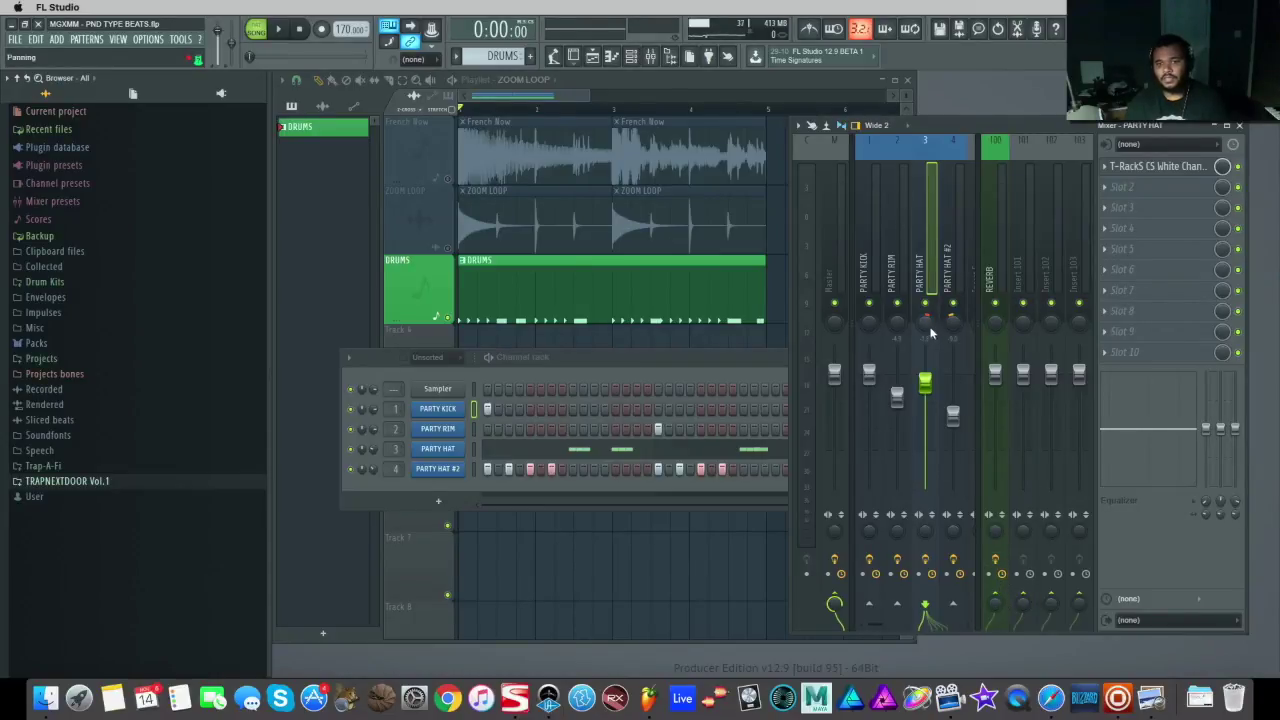
left_click(281, 31)
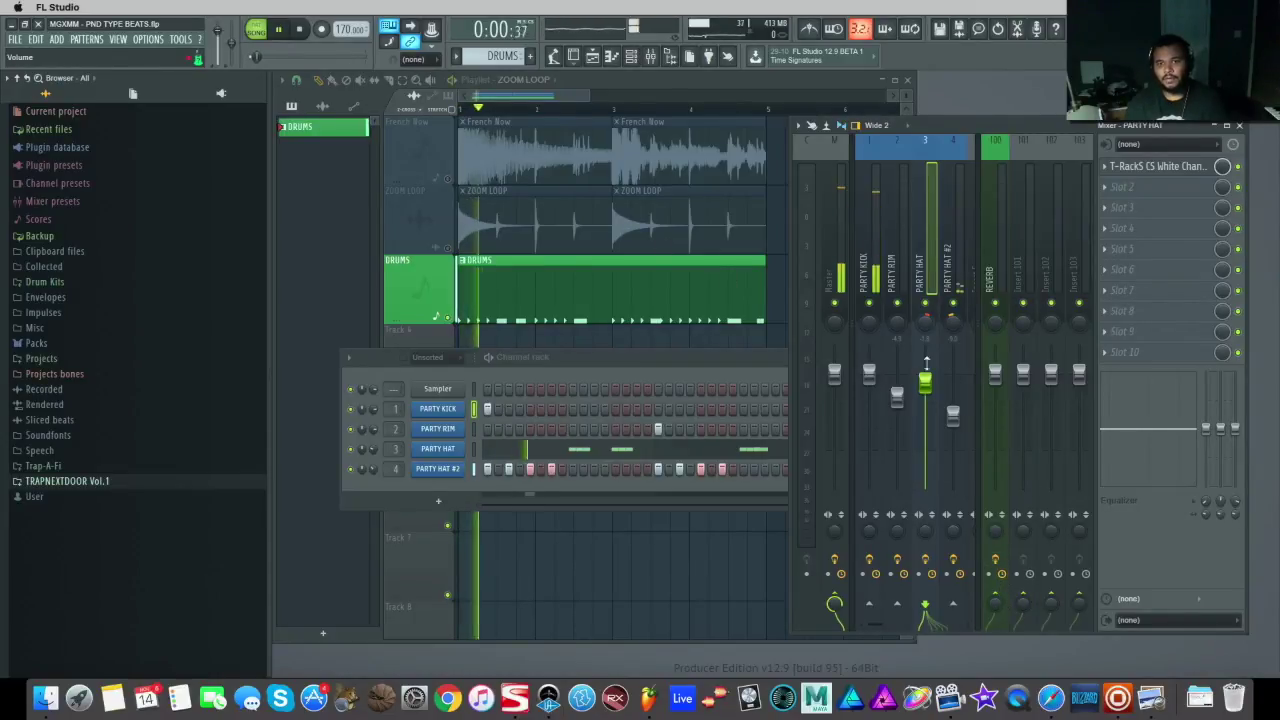
left_click(925, 303)
left_click(936, 302)
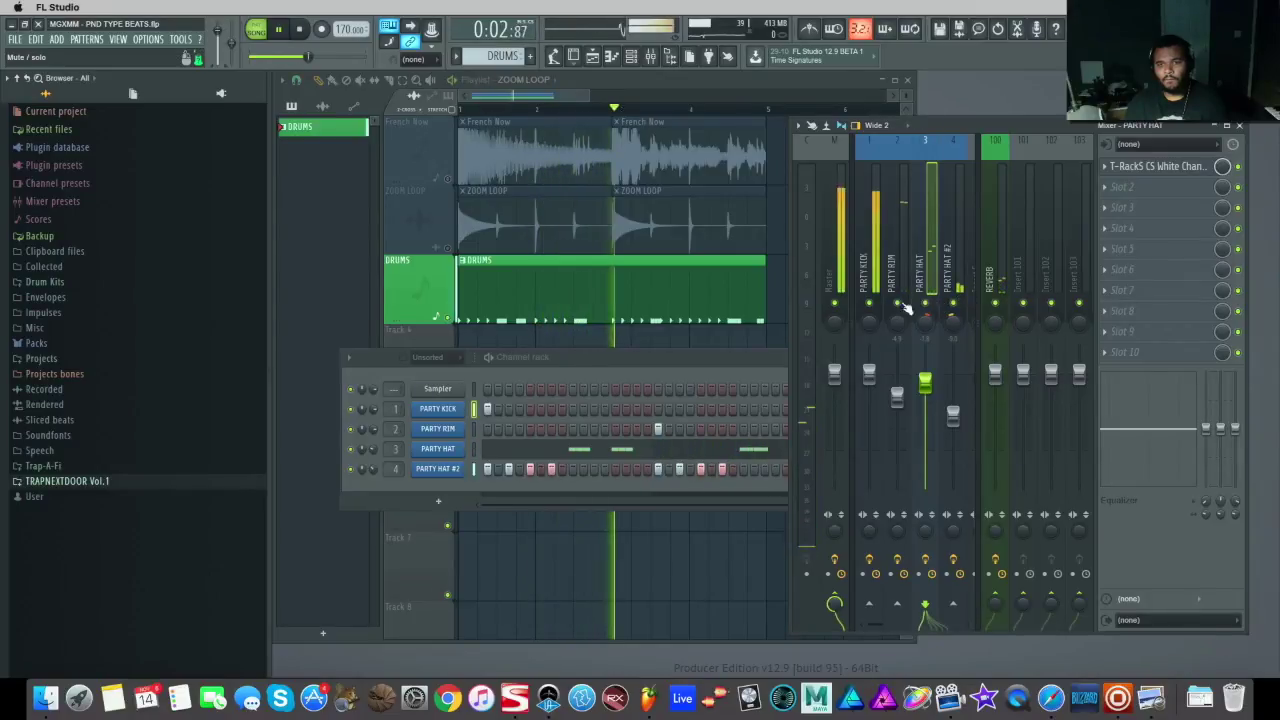
left_click(950, 306)
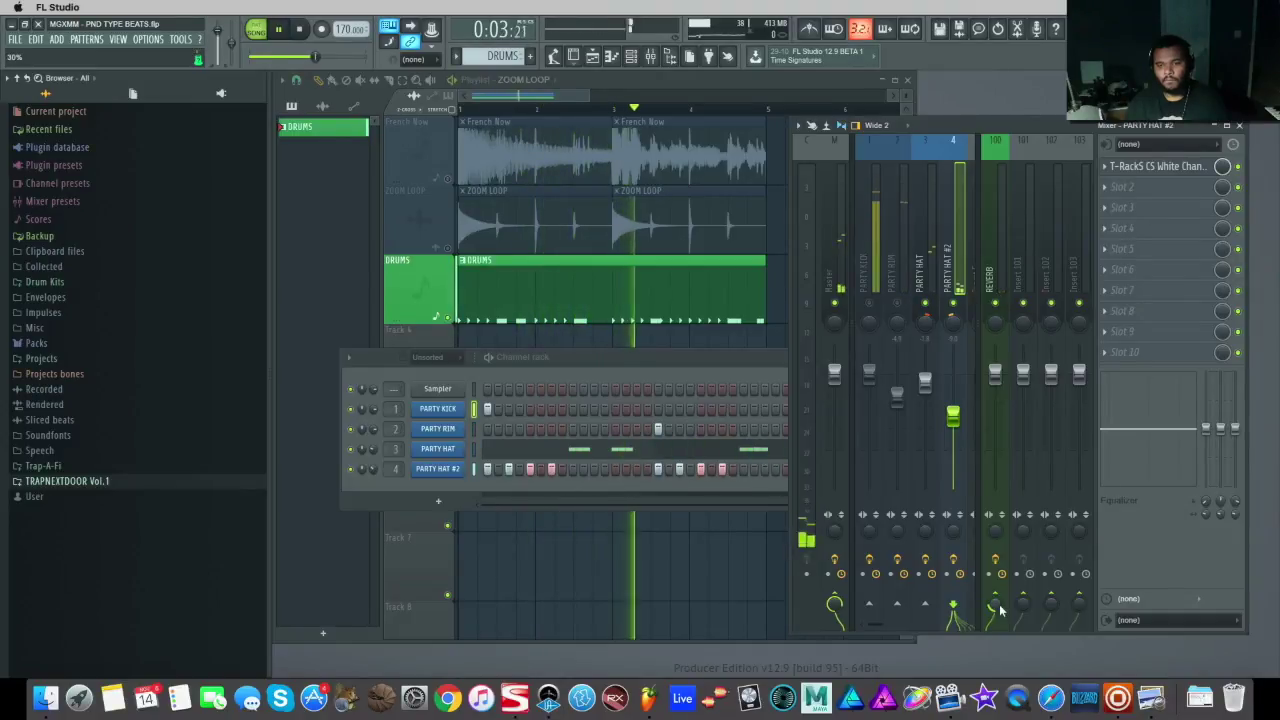
left_click(925, 270)
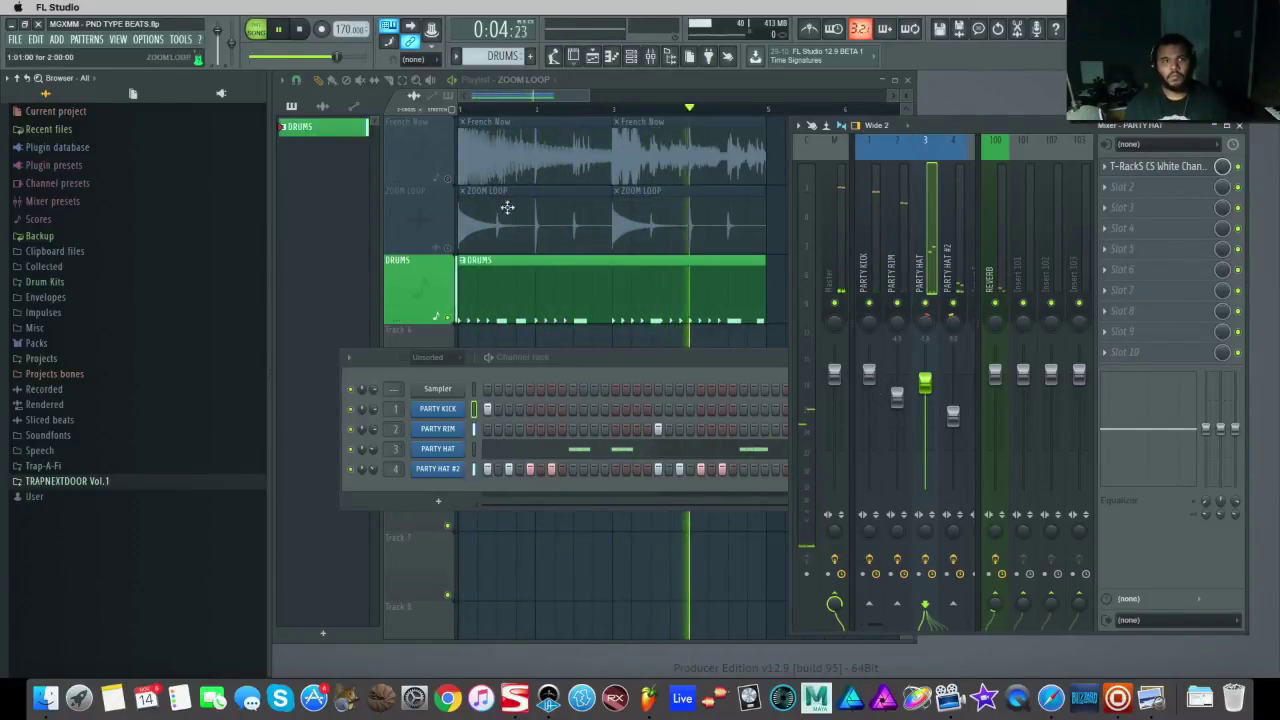
left_click(302, 29)
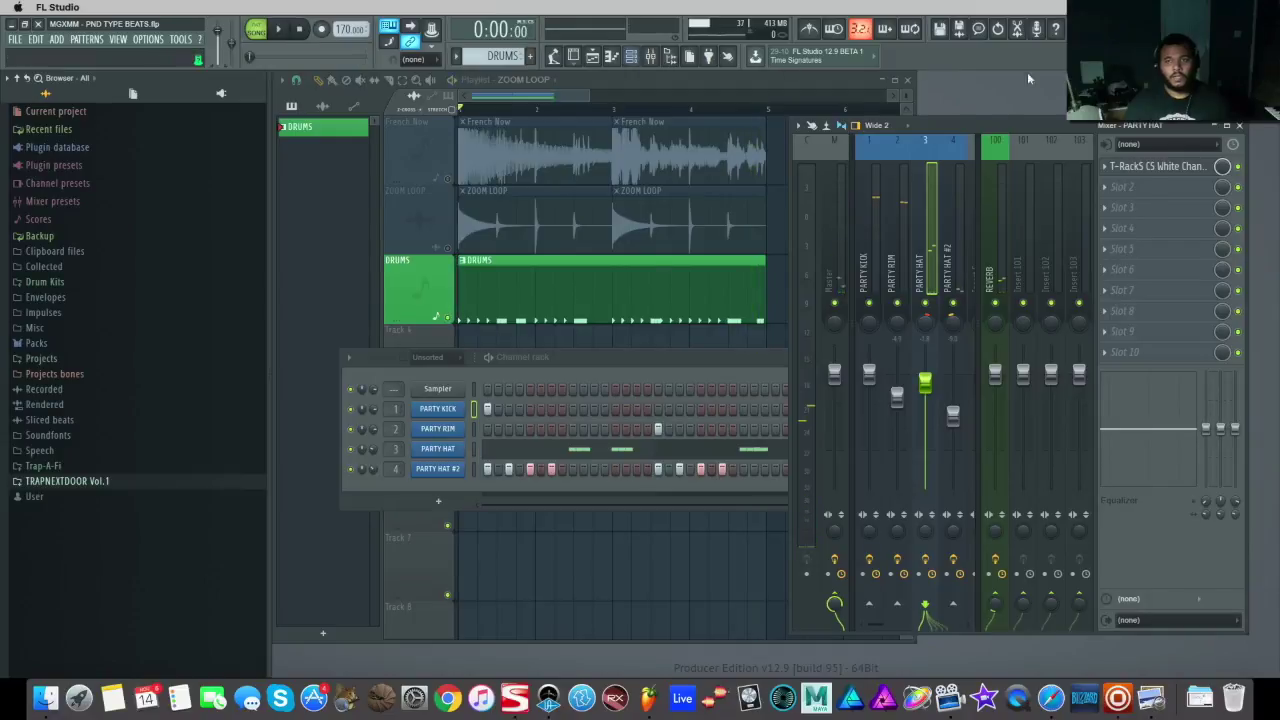
Close the mixer and channel rack and widen the playlist window
left_click(1240, 126)
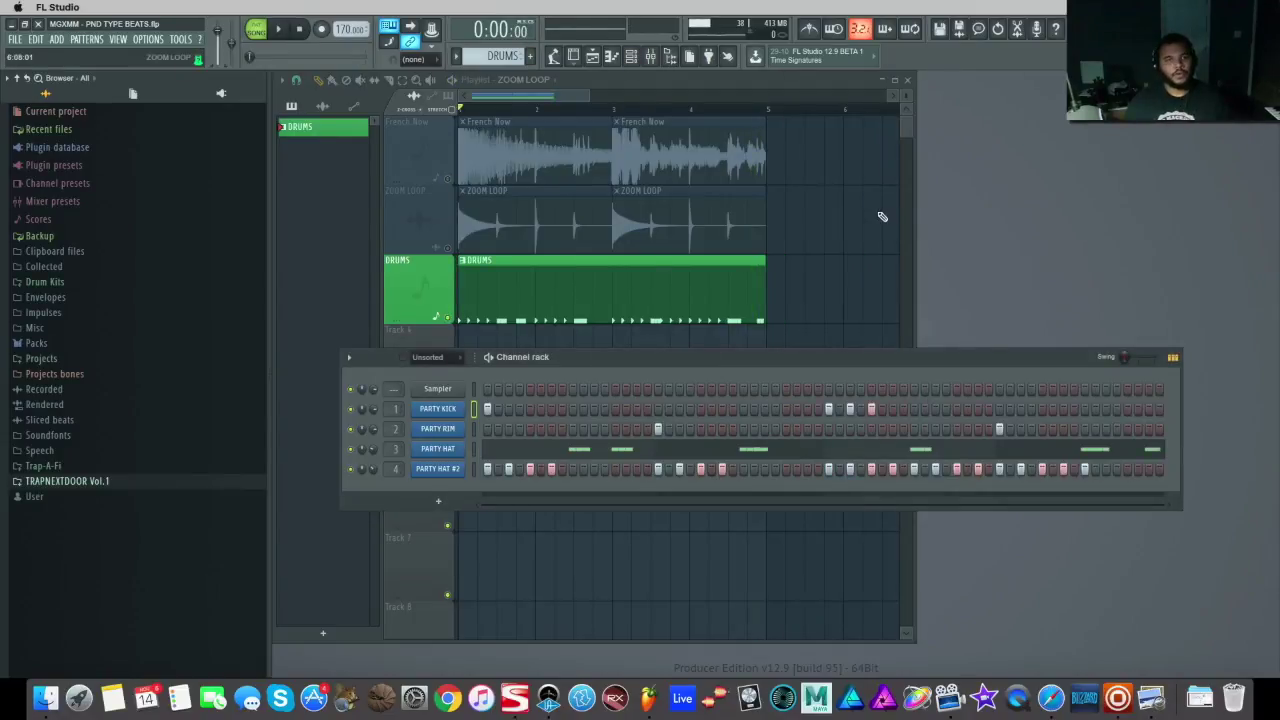
left_click(632, 57)
left_click_drag(915, 96, 1166, 96)
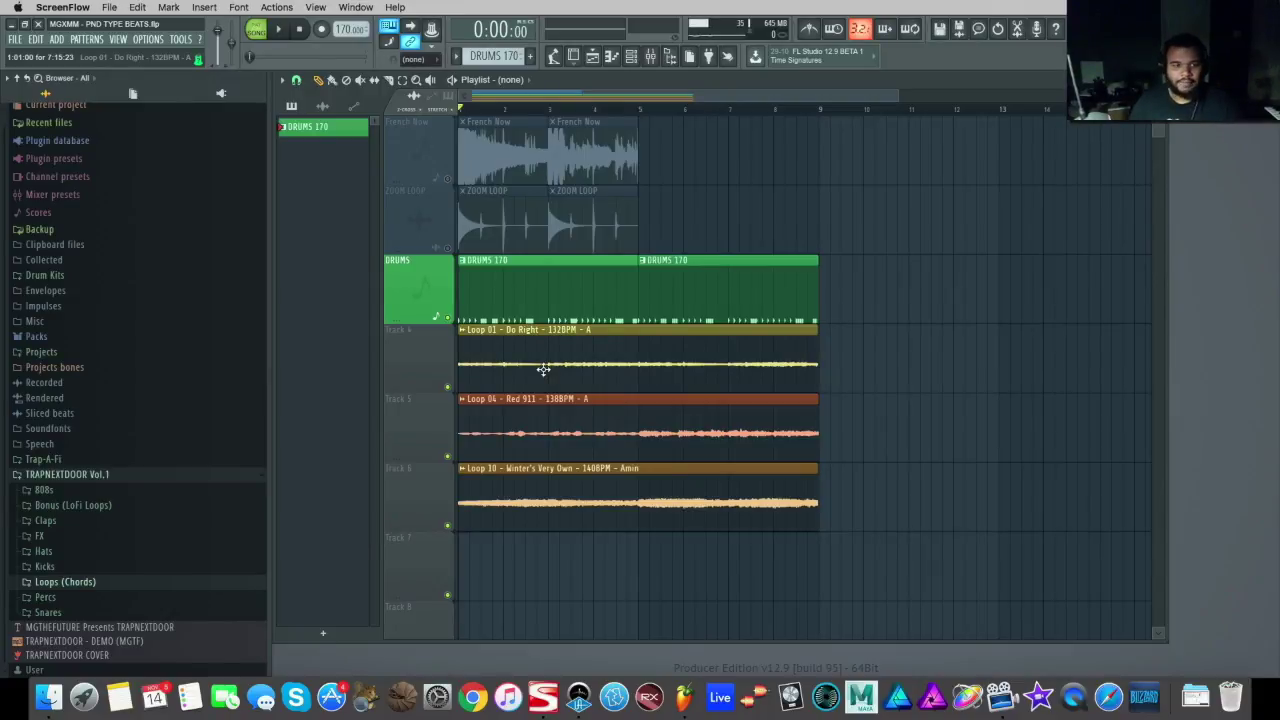
Preview samples from the 808s and Claps folders of the TRAPNEXTDOOR Vol.1 kit, including 808 RawPower C
left_click(150, 490)
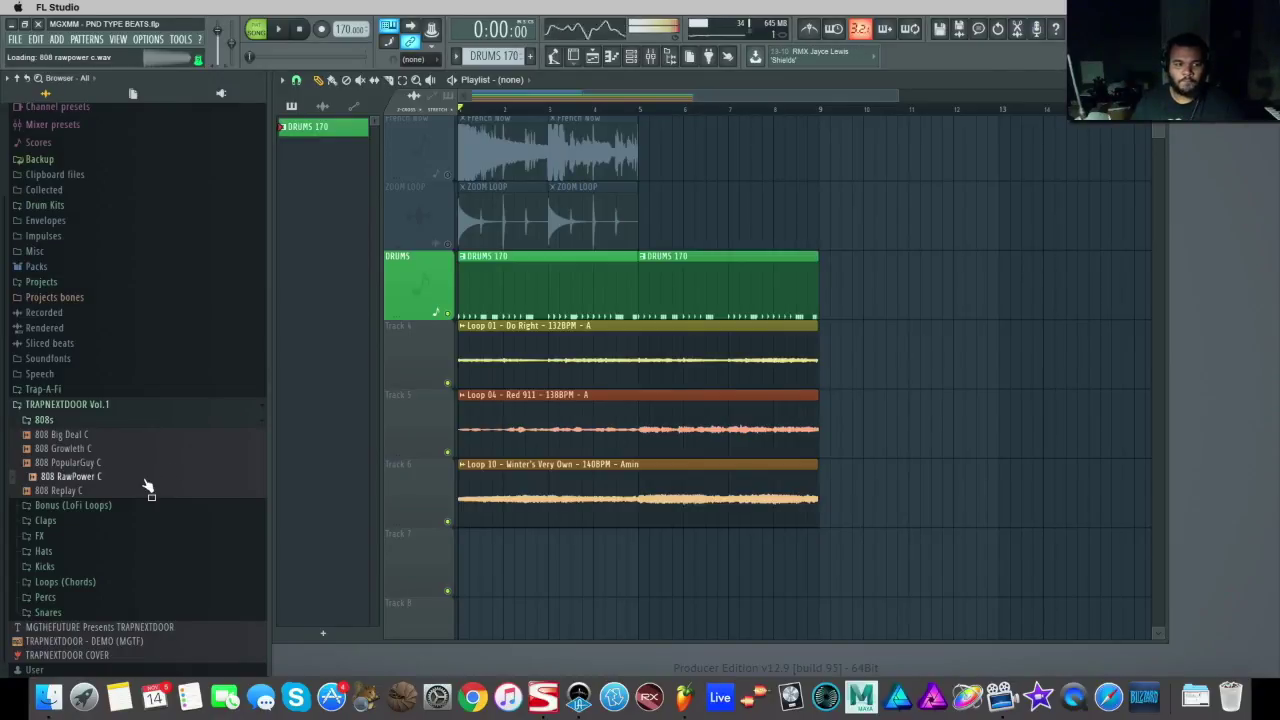
left_click(77, 421)
left_click(108, 520)
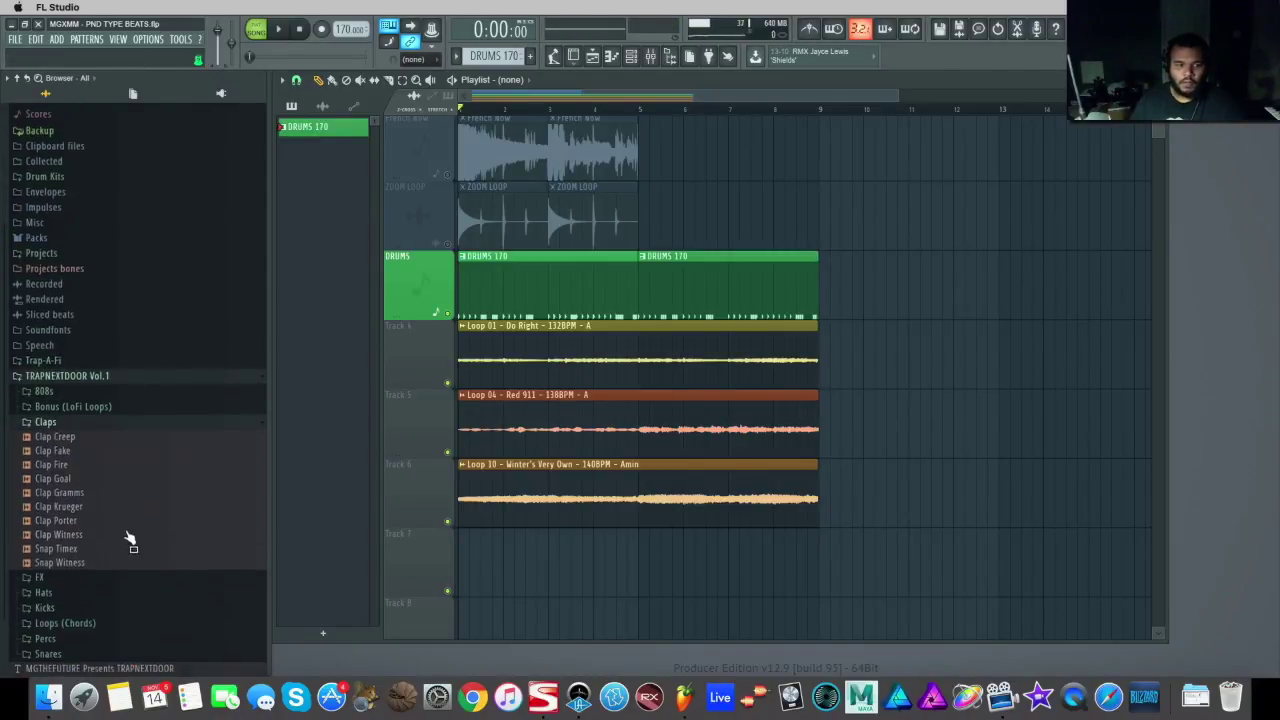
left_click(126, 522)
left_click(80, 425)
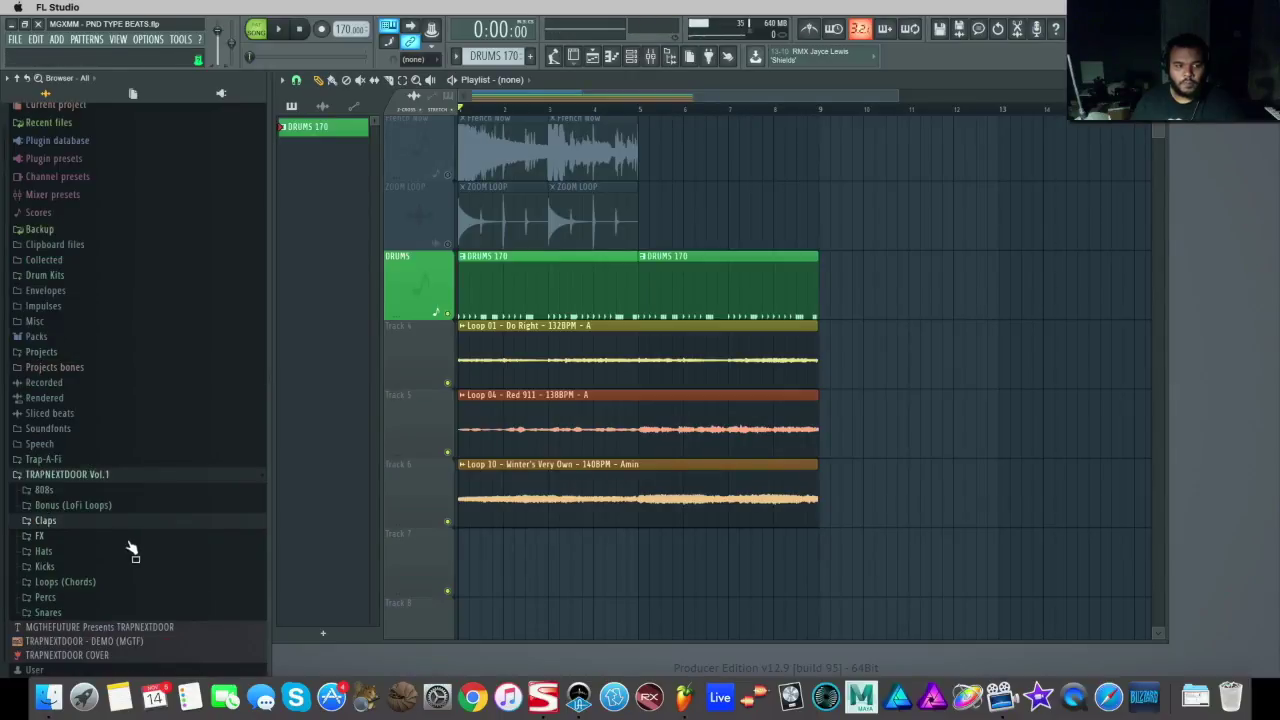
Preview the OVO Owl Riser from the kit's FX folder
left_click(95, 540)
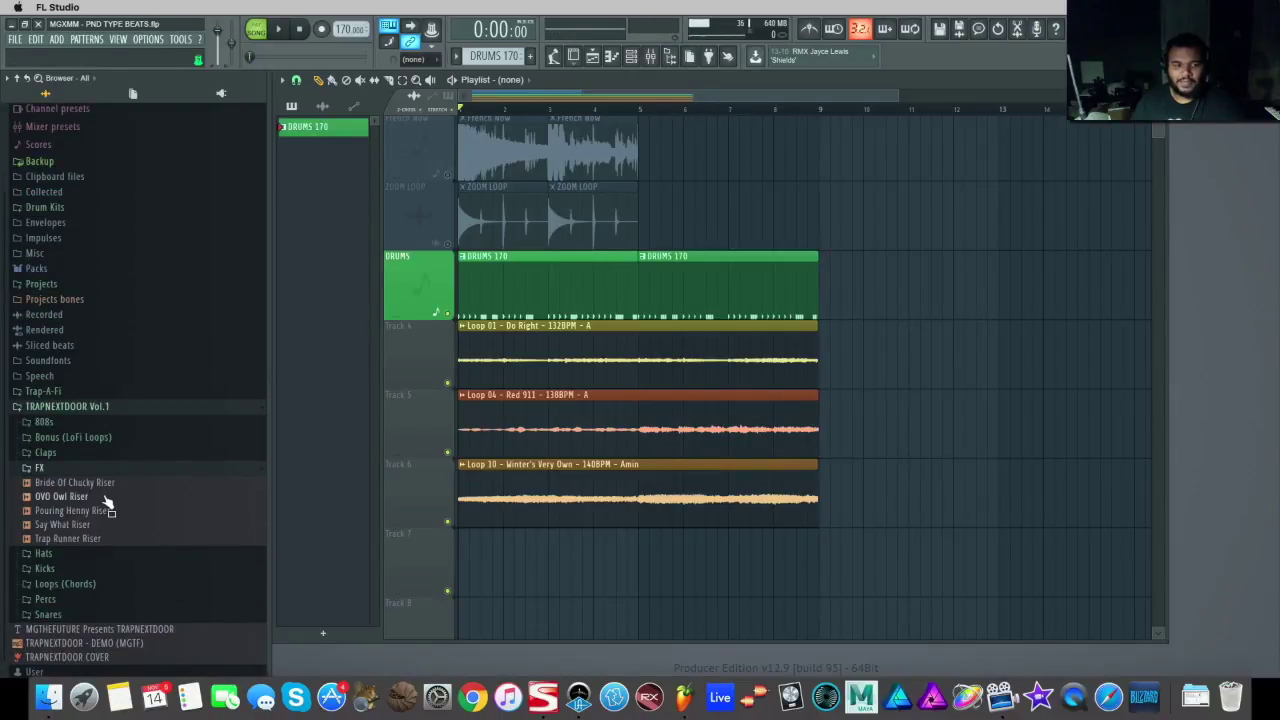
left_click(104, 497)
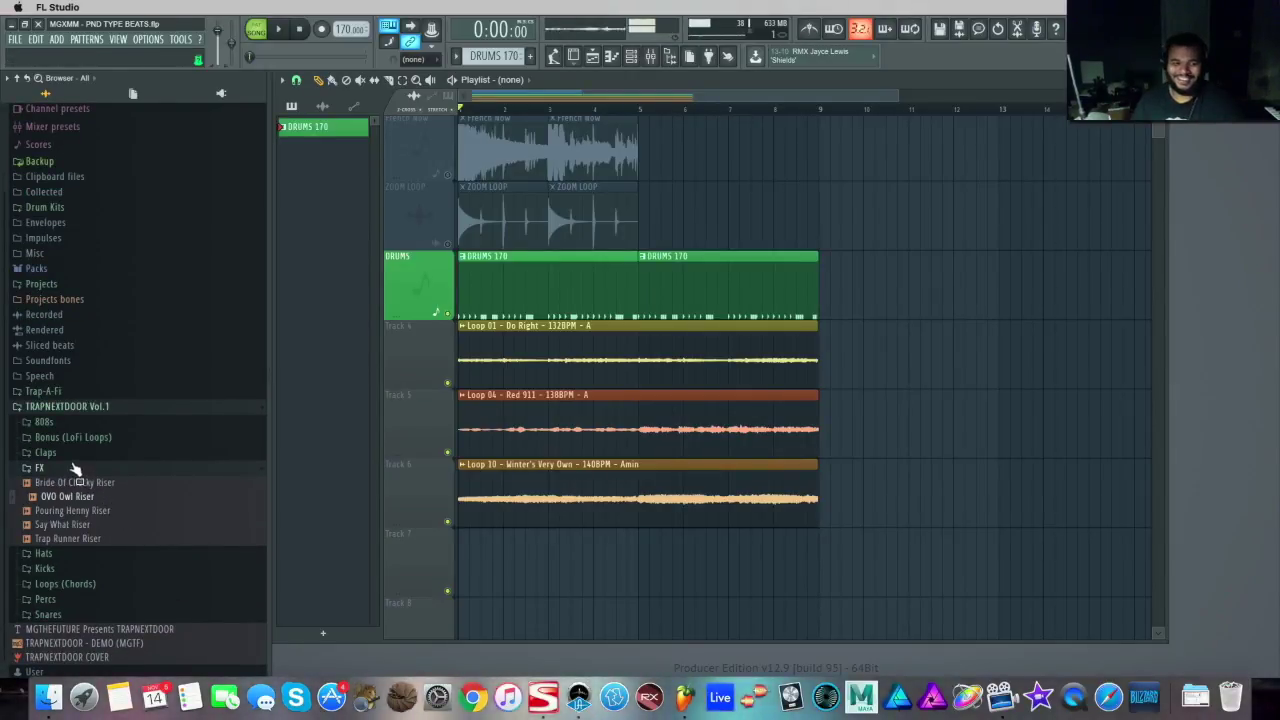
left_click(75, 468)
Preview samples from the kit's Hats and Kicks folders, including Kick Georgia
left_click(110, 552)
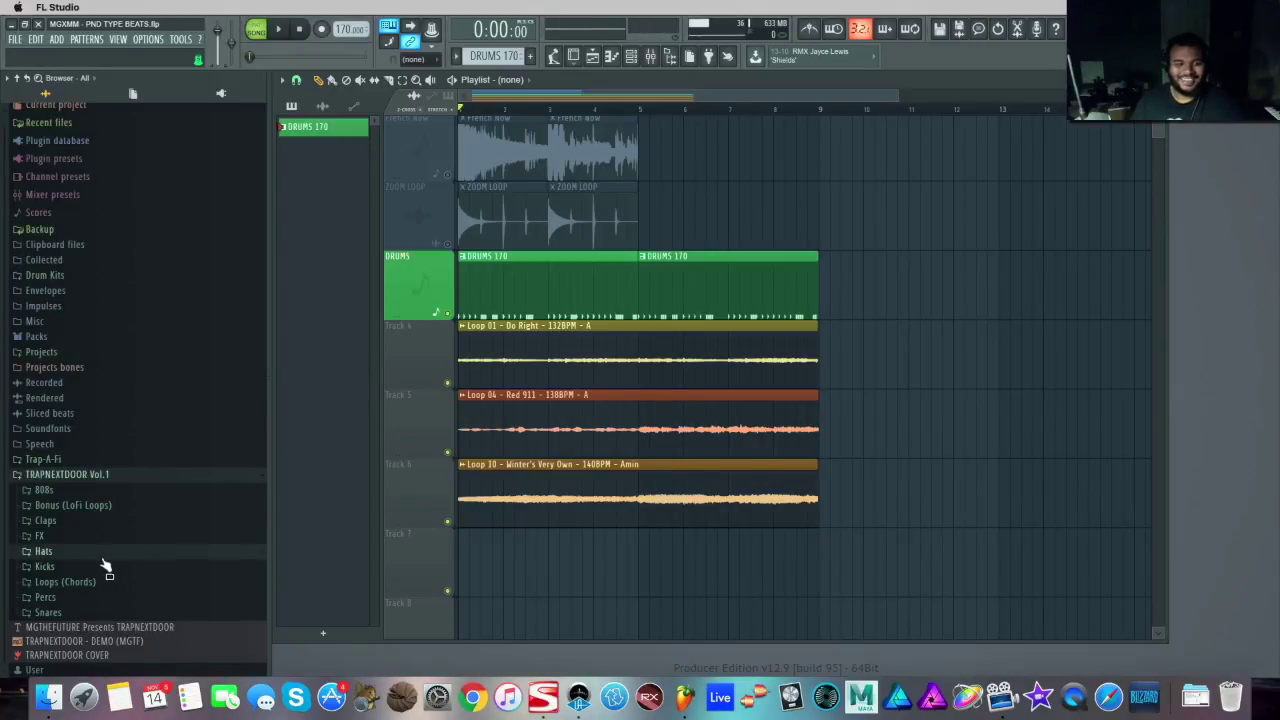
left_click(150, 582)
left_click(43, 551)
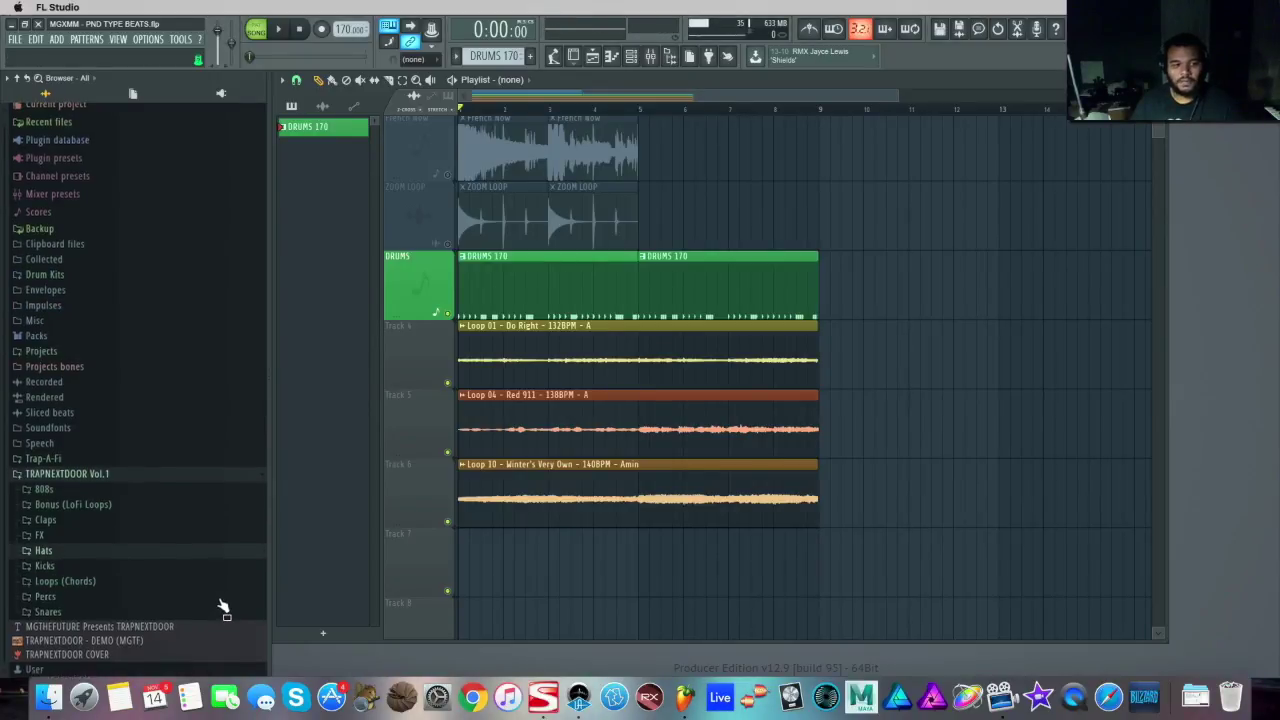
left_click(113, 567)
left_click(136, 537)
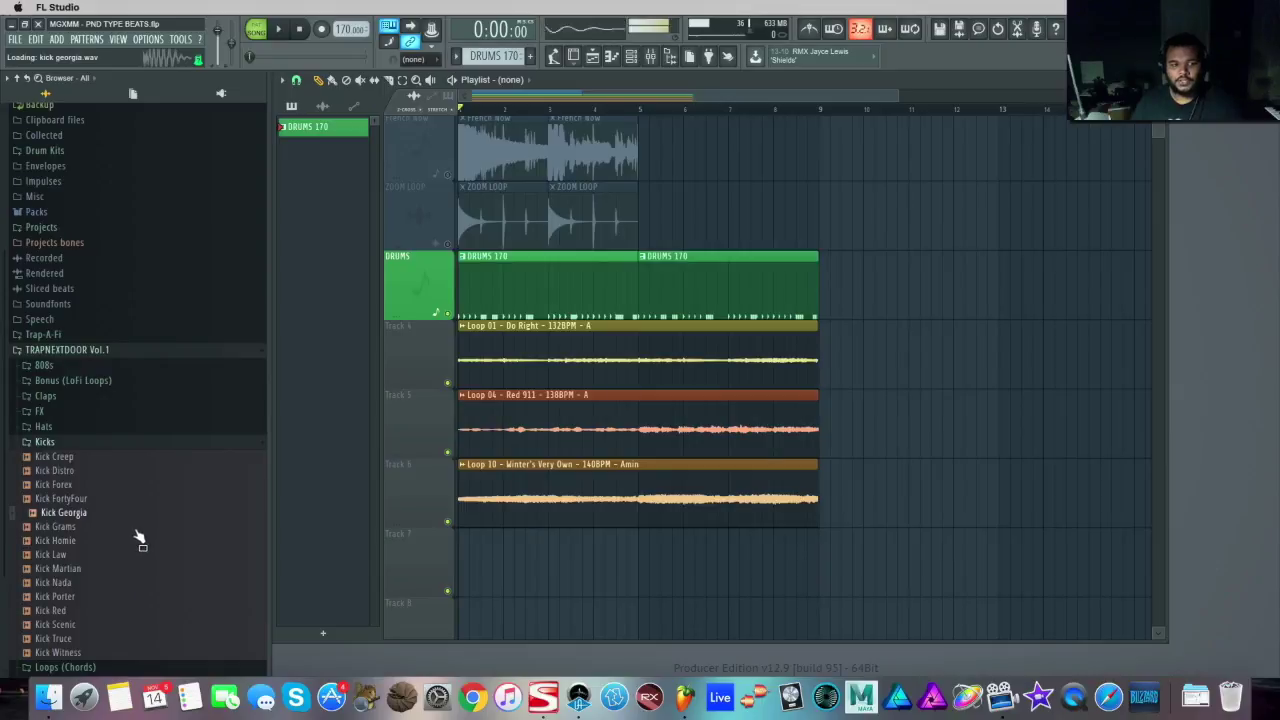
Preview Kick Martian and samples from the kit's Percs folder, including Perc Hit Home
left_click(118, 570)
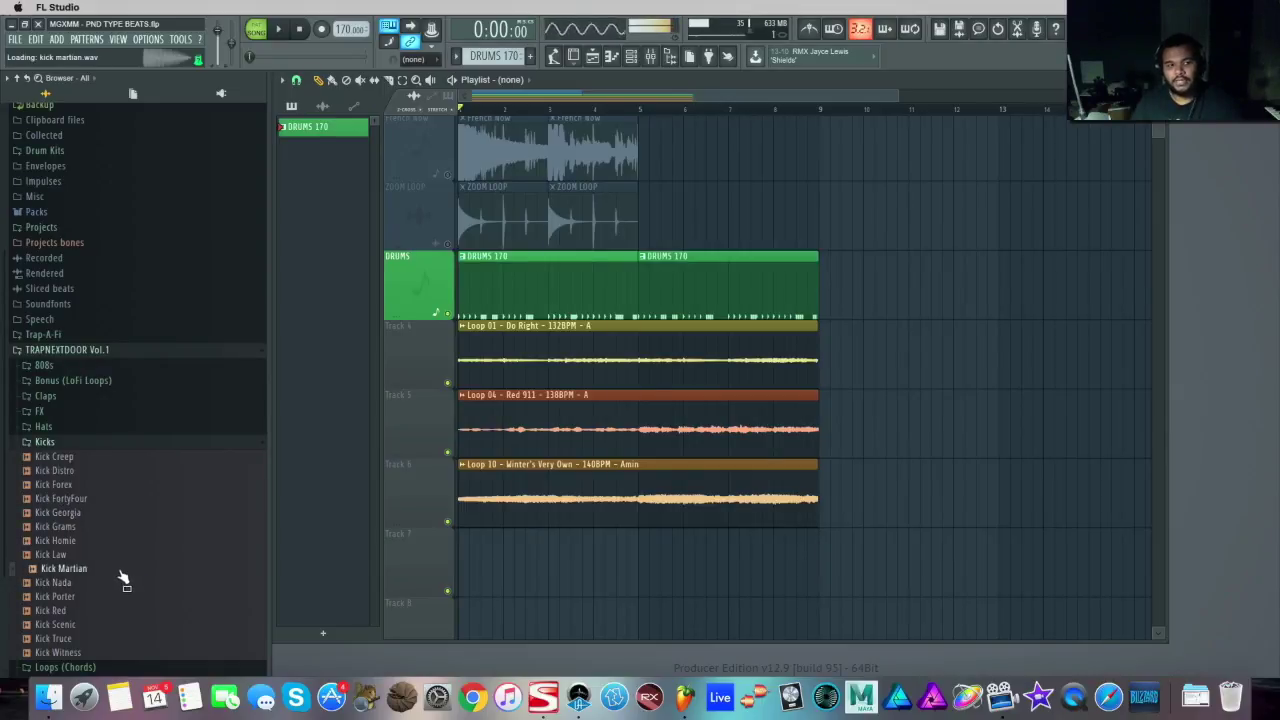
left_click(109, 445)
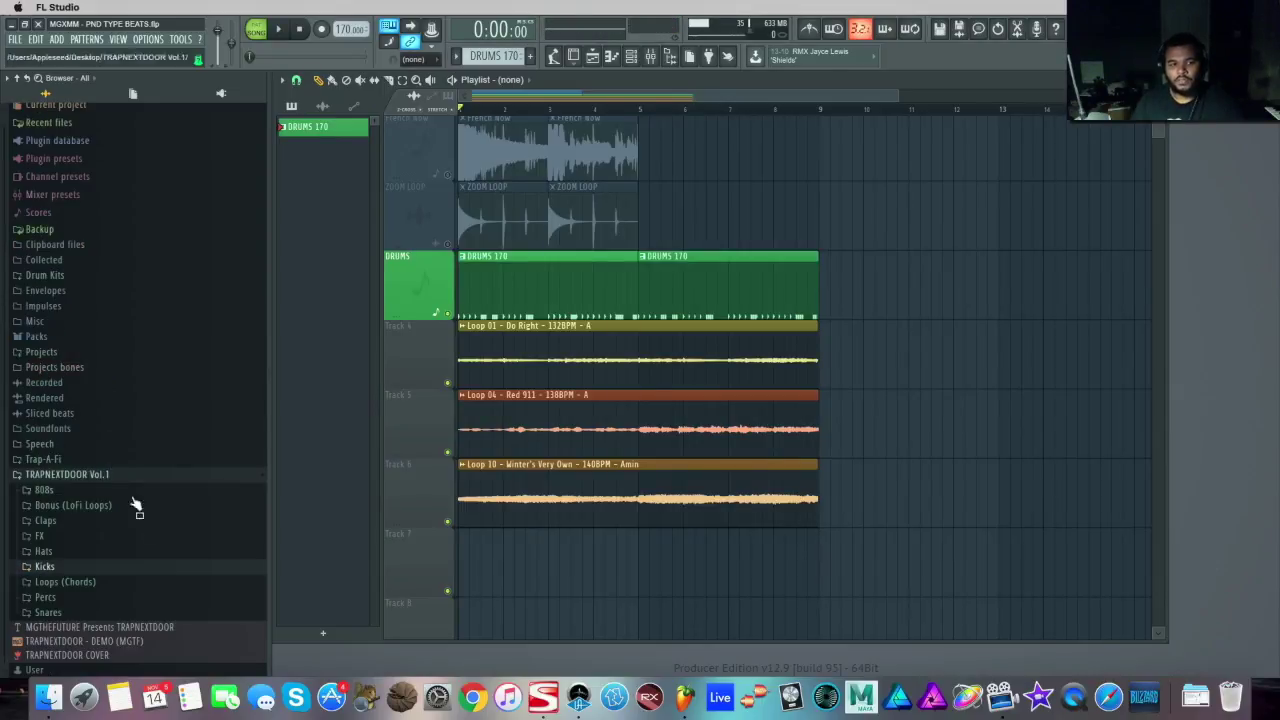
left_click(133, 601)
left_click(148, 626)
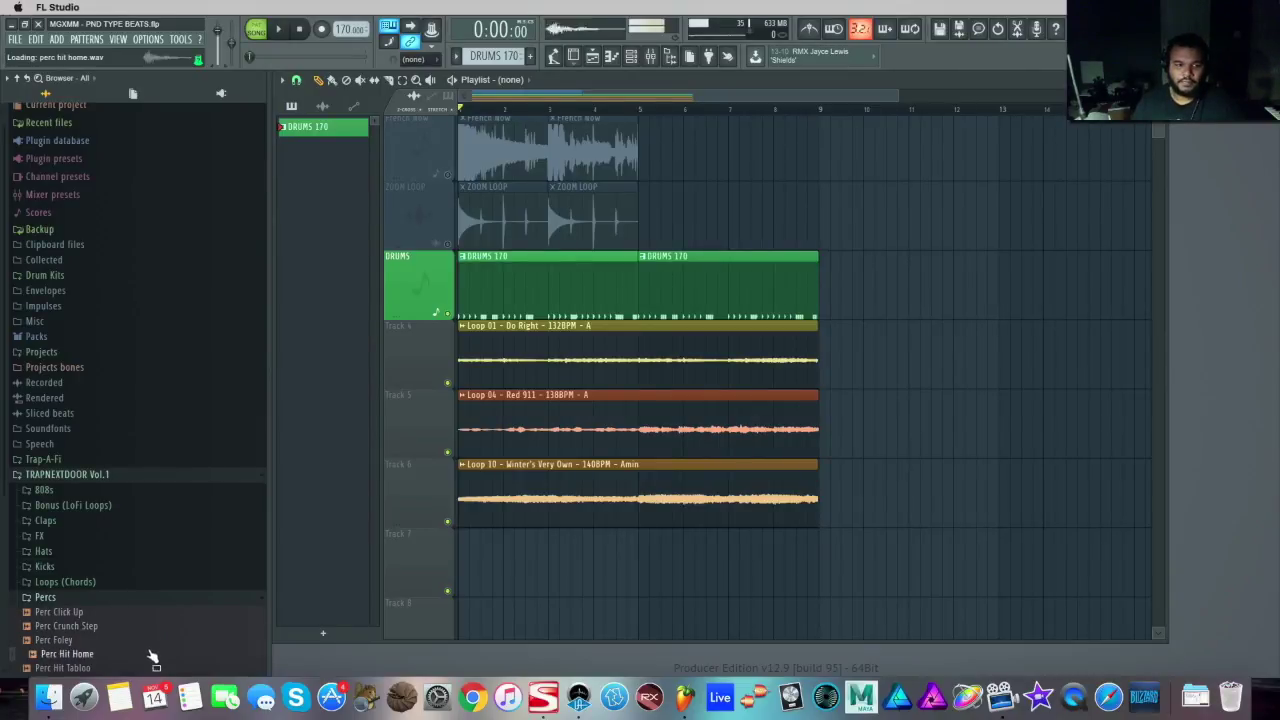
scroll(145, 610, "down", 2)
left_click(137, 437)
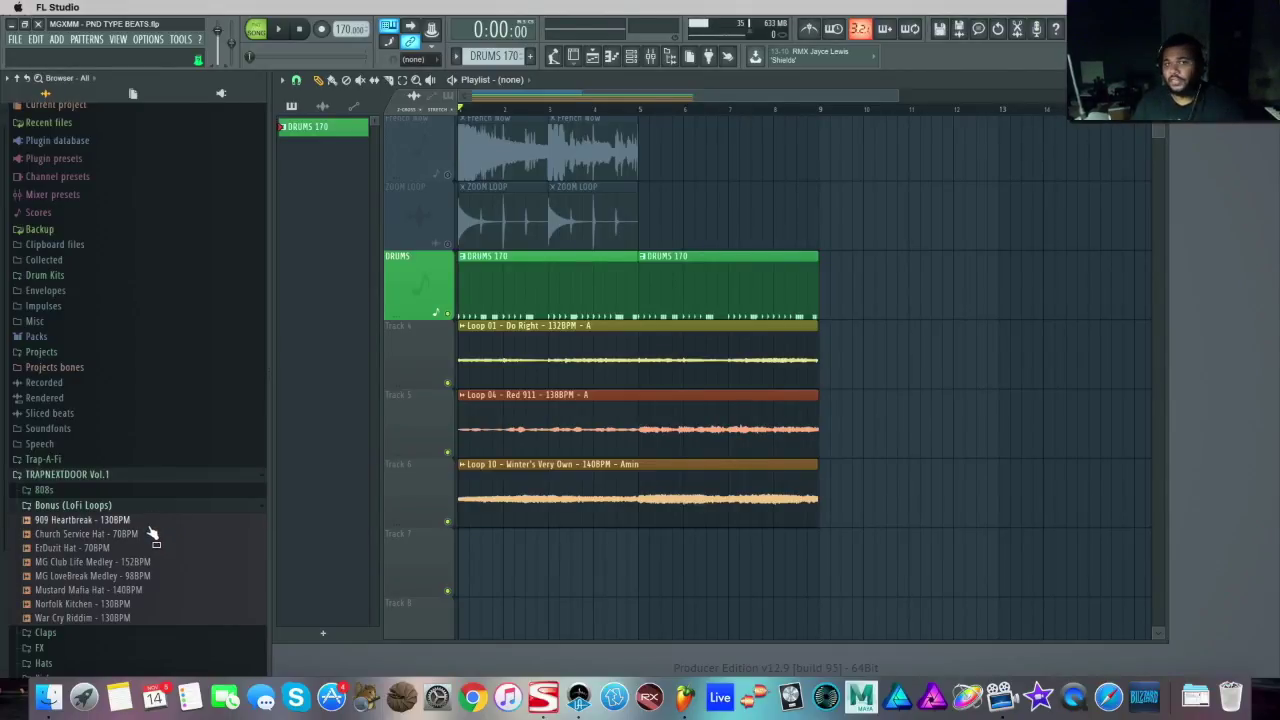
Preview the 909 Heartbreak, Church Service Hat and Norfolk Kitchen loops in the kit's Bonus (LoFi Loops) folder
left_click(150, 522)
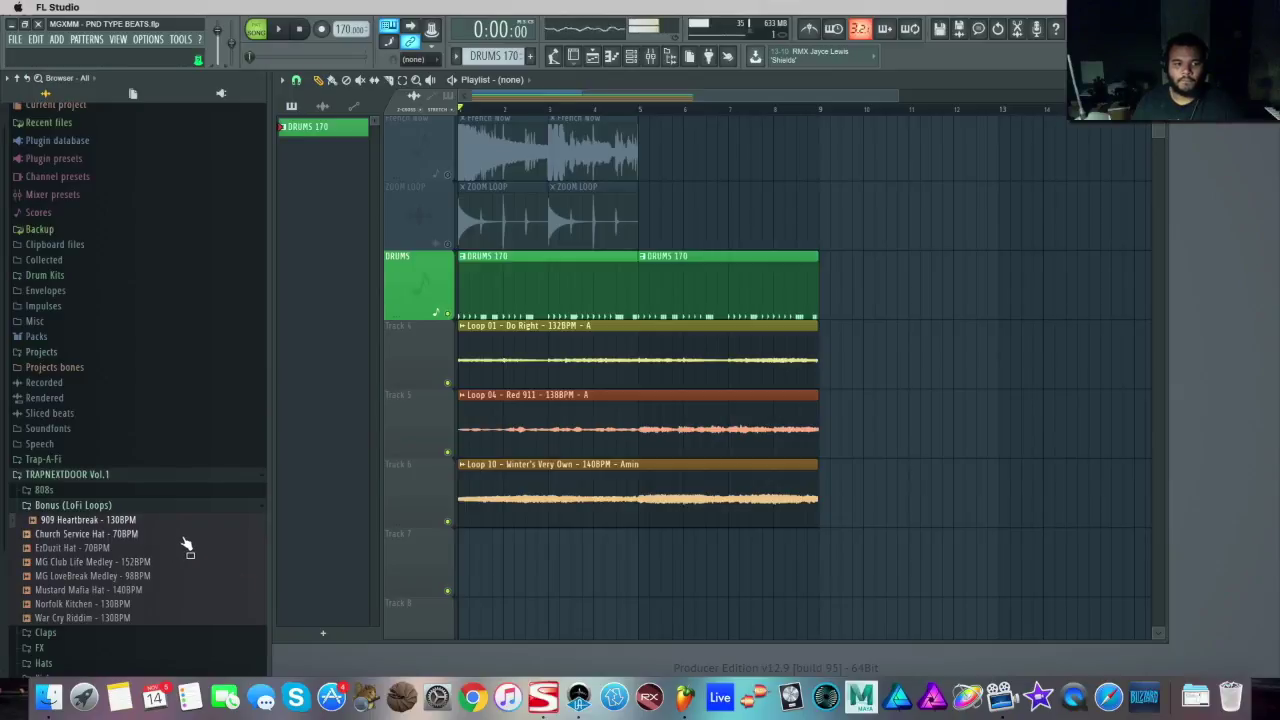
left_click(184, 538)
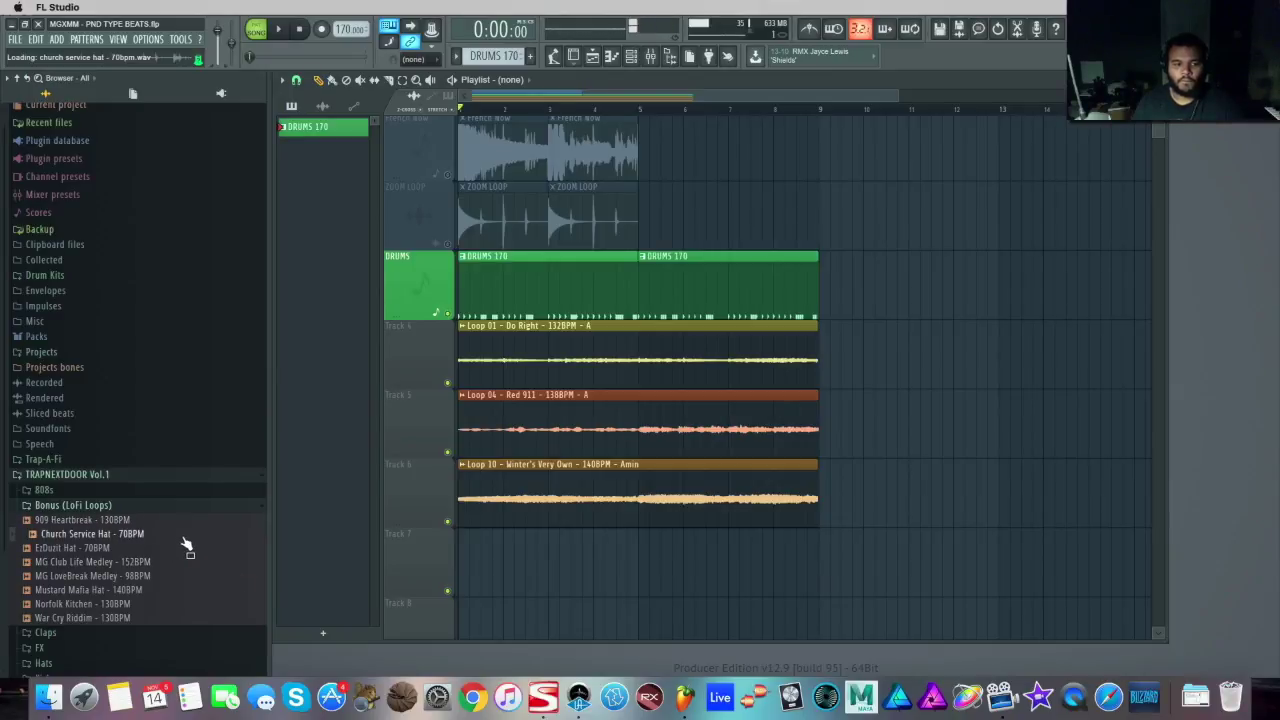
left_click(187, 605)
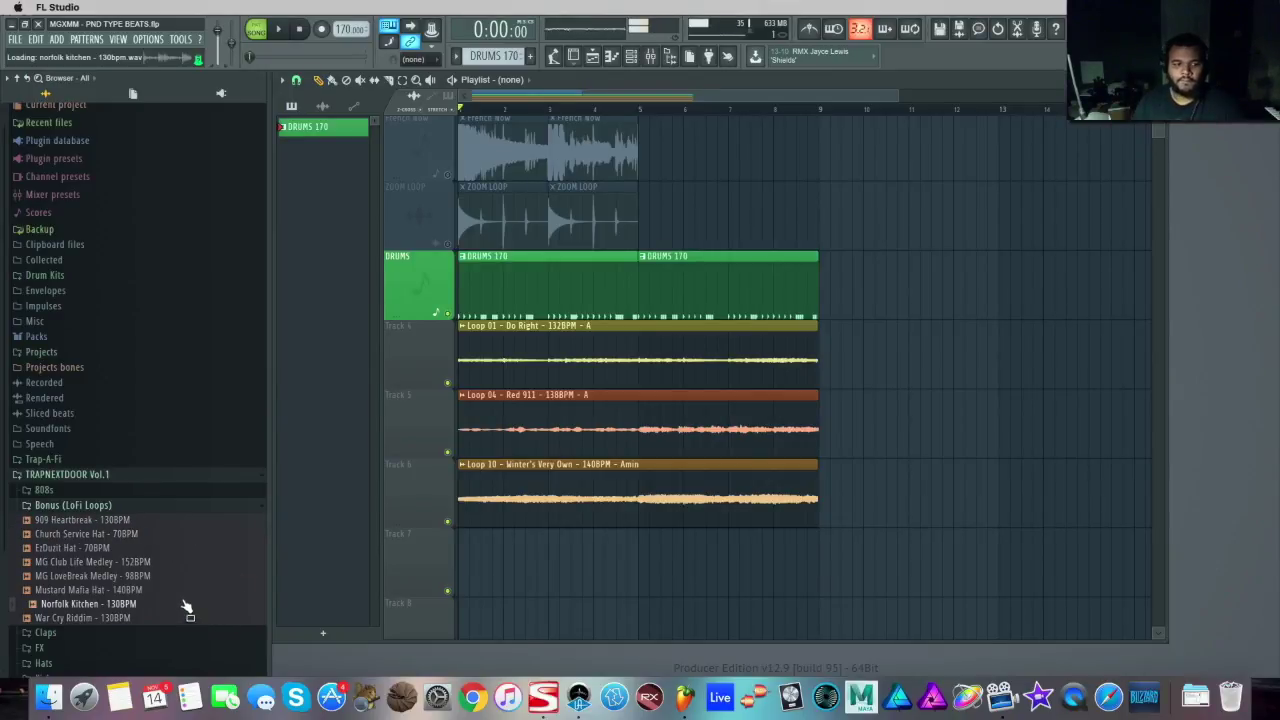
left_click(140, 510)
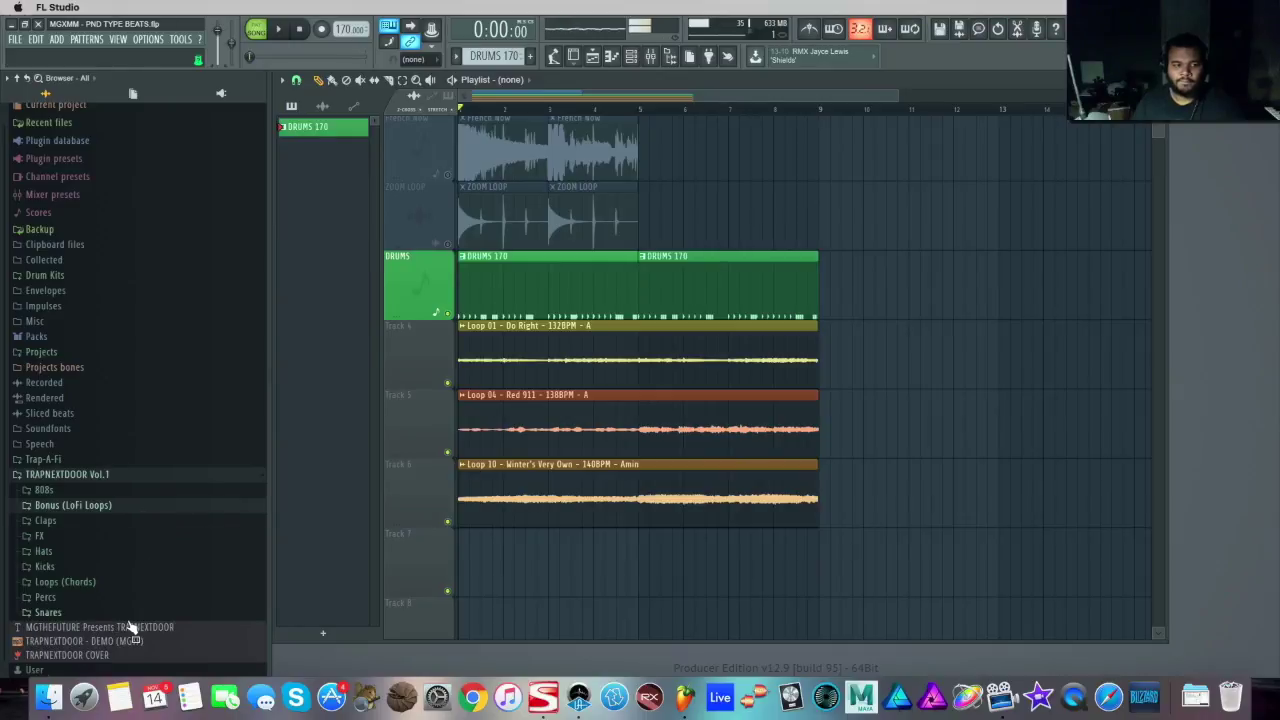
List the kit's Loops (Chords) folder and view the sample settings of the Loop 04 - Red 911 channel
left_click(110, 582)
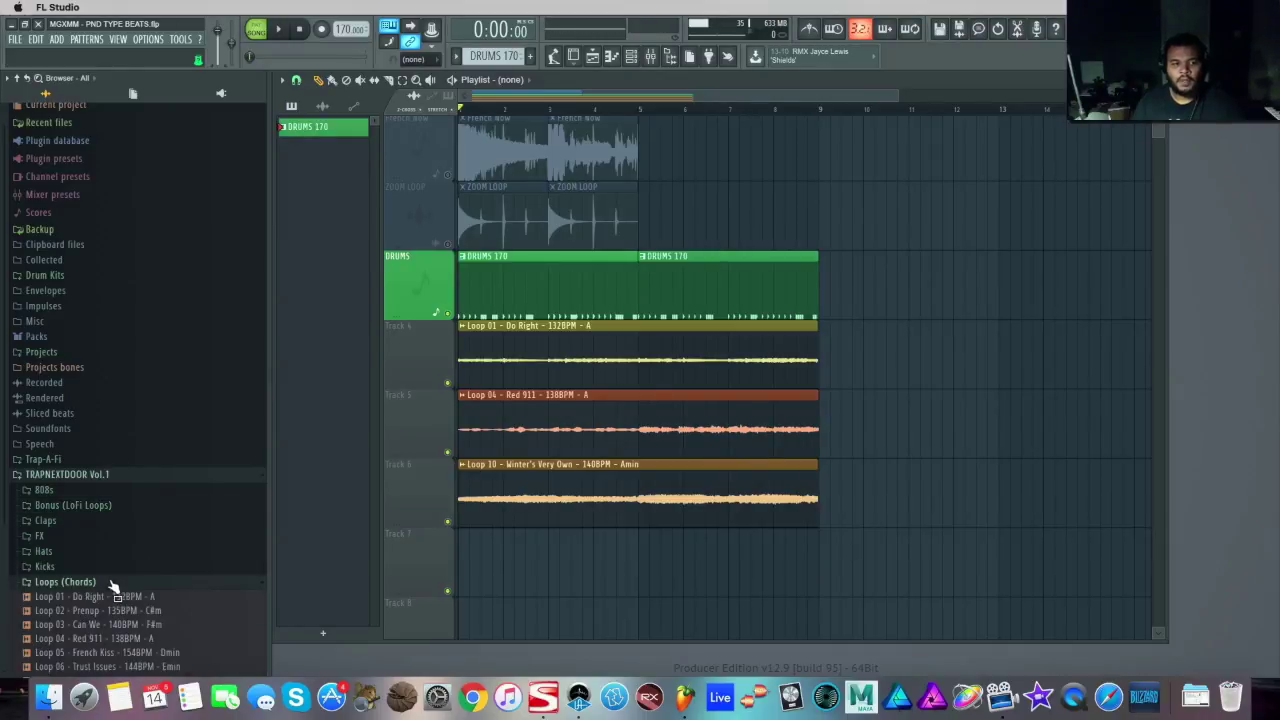
scroll(185, 545, "down", 5)
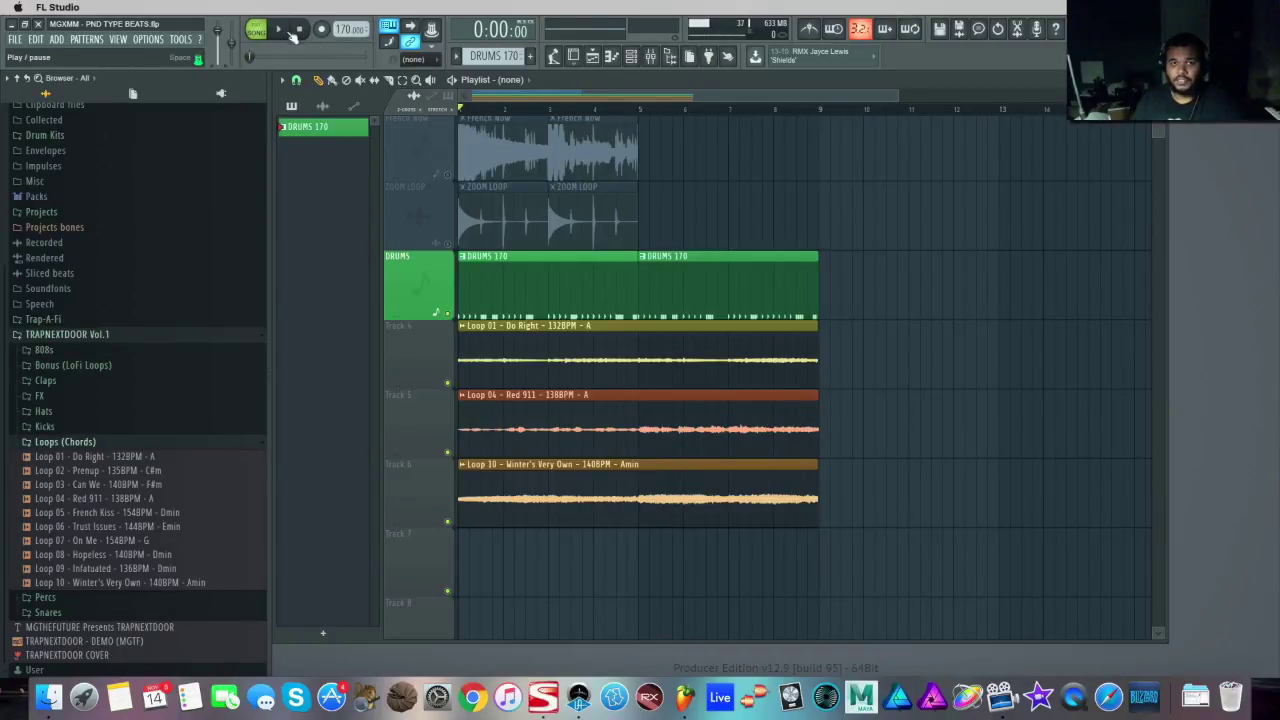
left_click(631, 57)
left_click(515, 402)
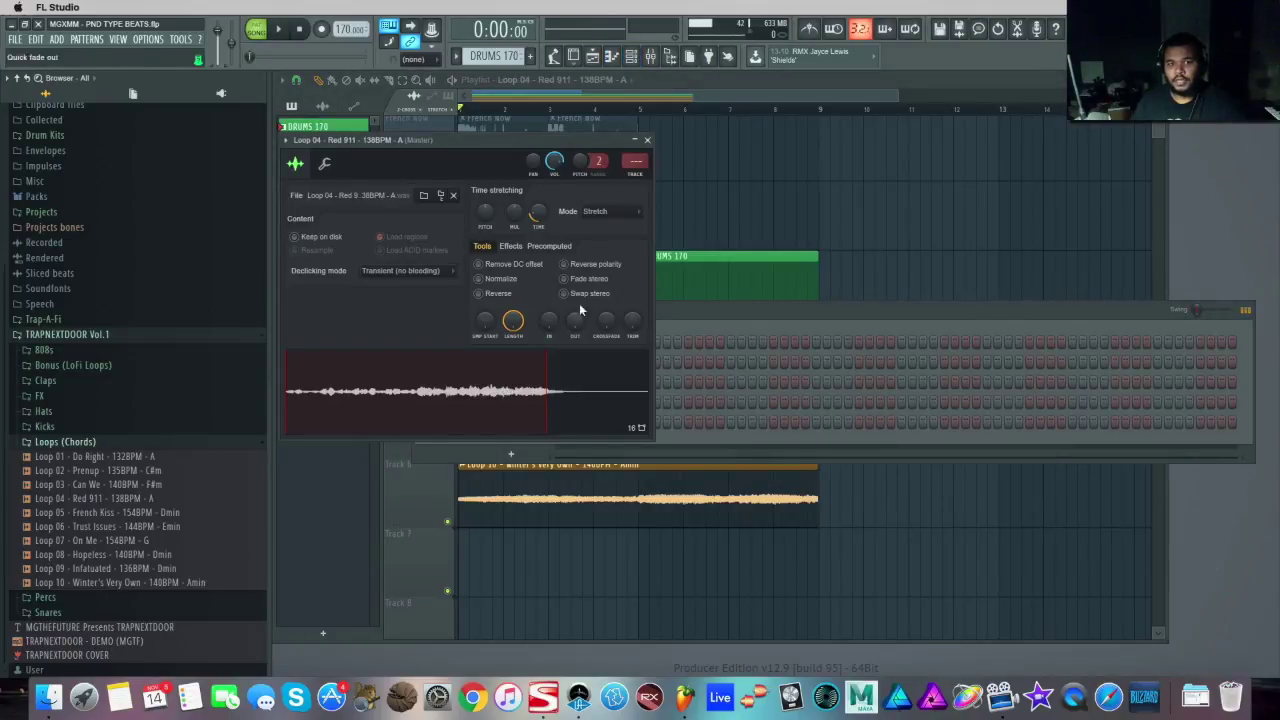
left_click(647, 139)
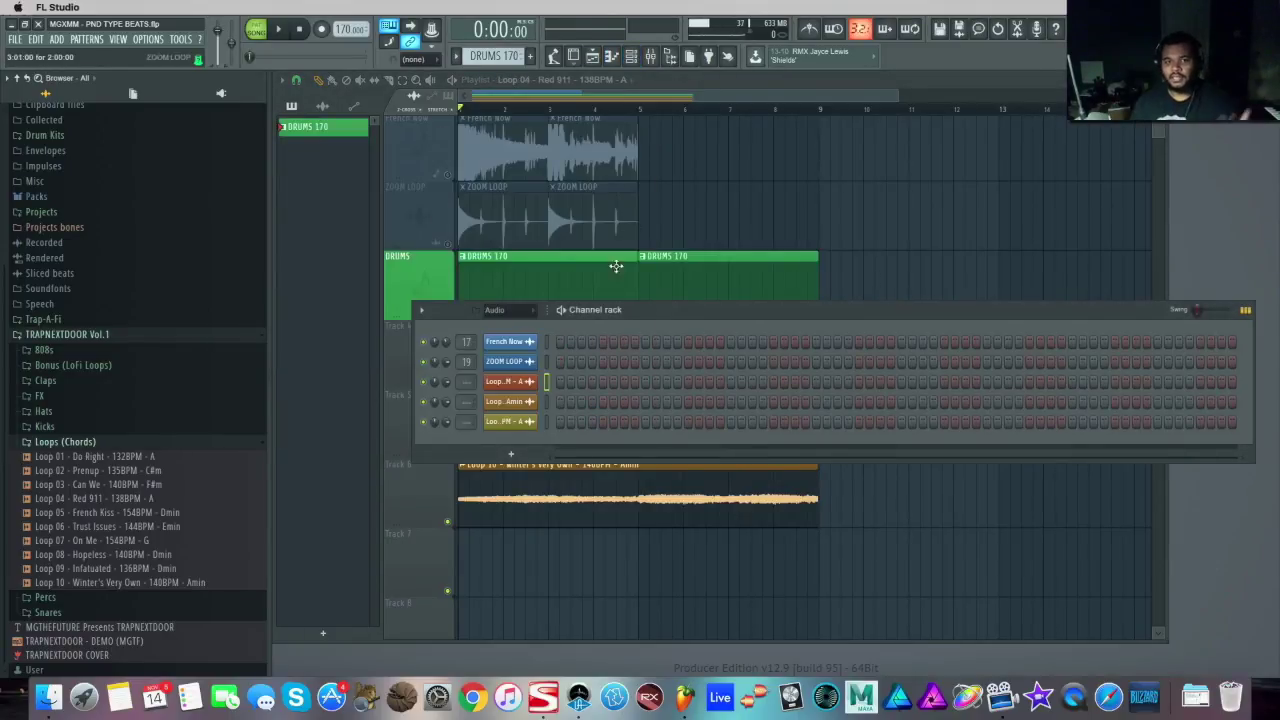
Show the Unsorted channels in the channel rack and load the PARTY KICK sample into Edison
left_click(496, 310)
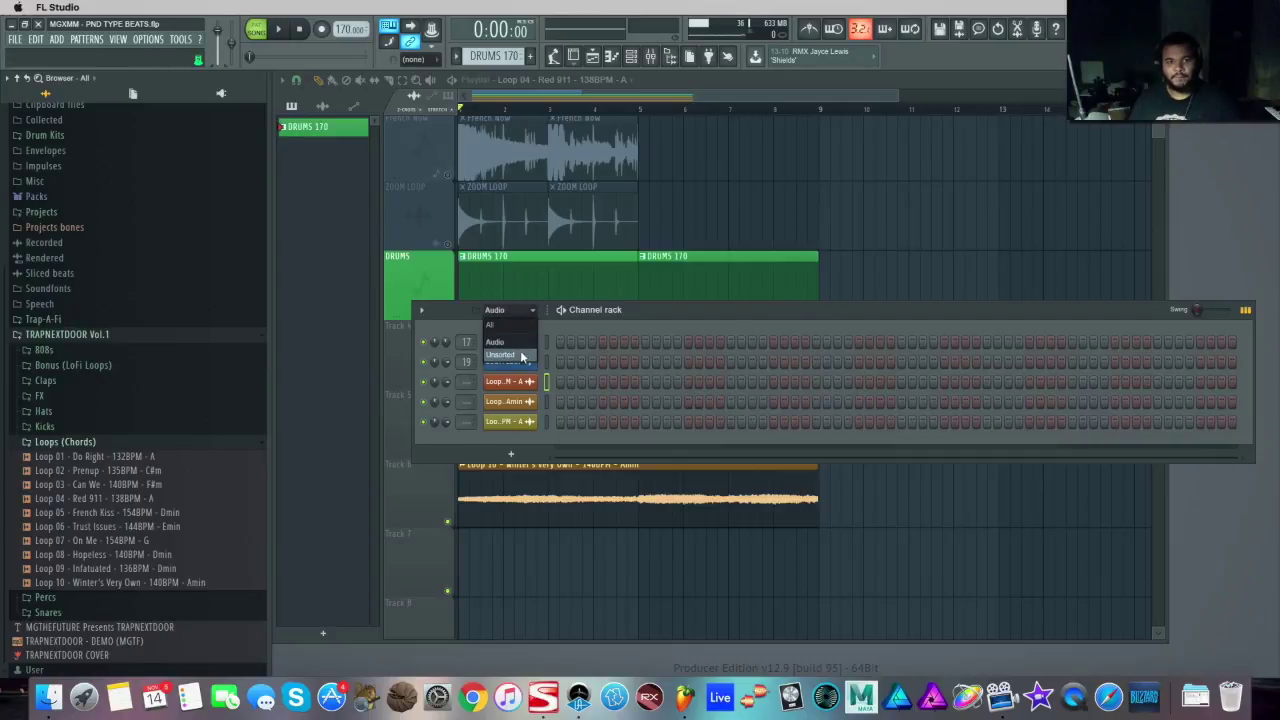
left_click(526, 362)
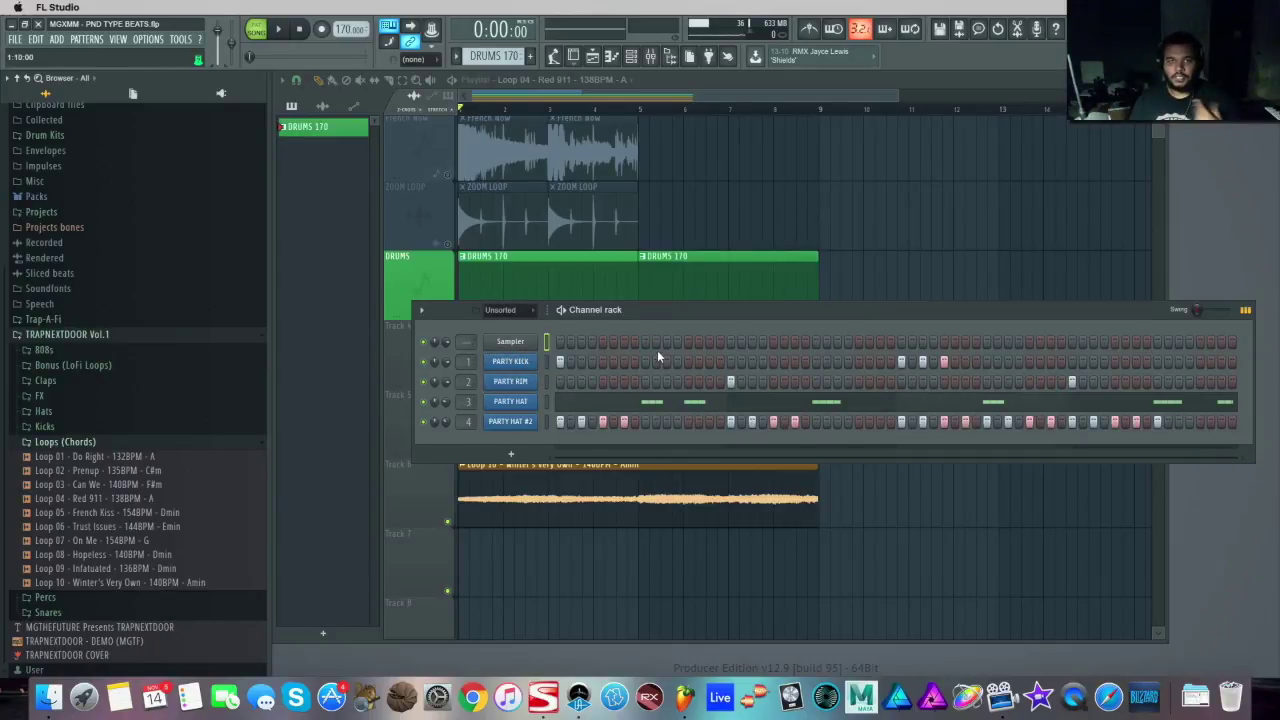
left_click(511, 365)
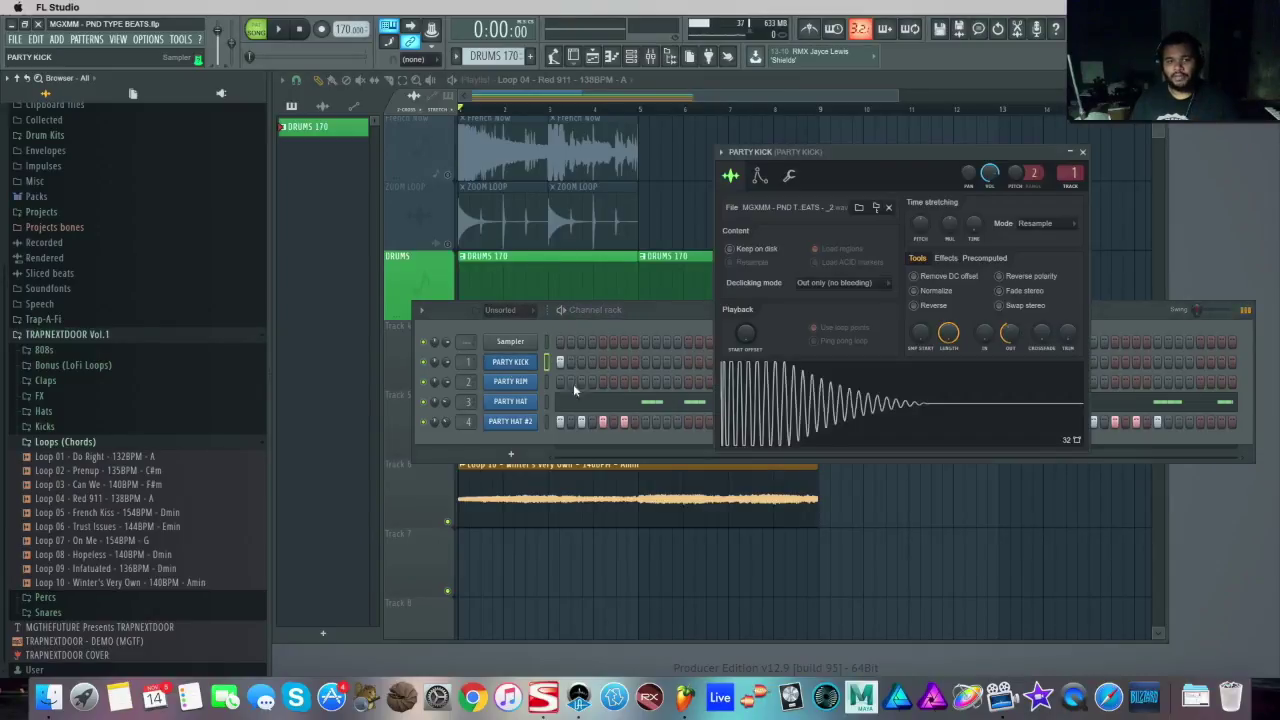
right_click(813, 397)
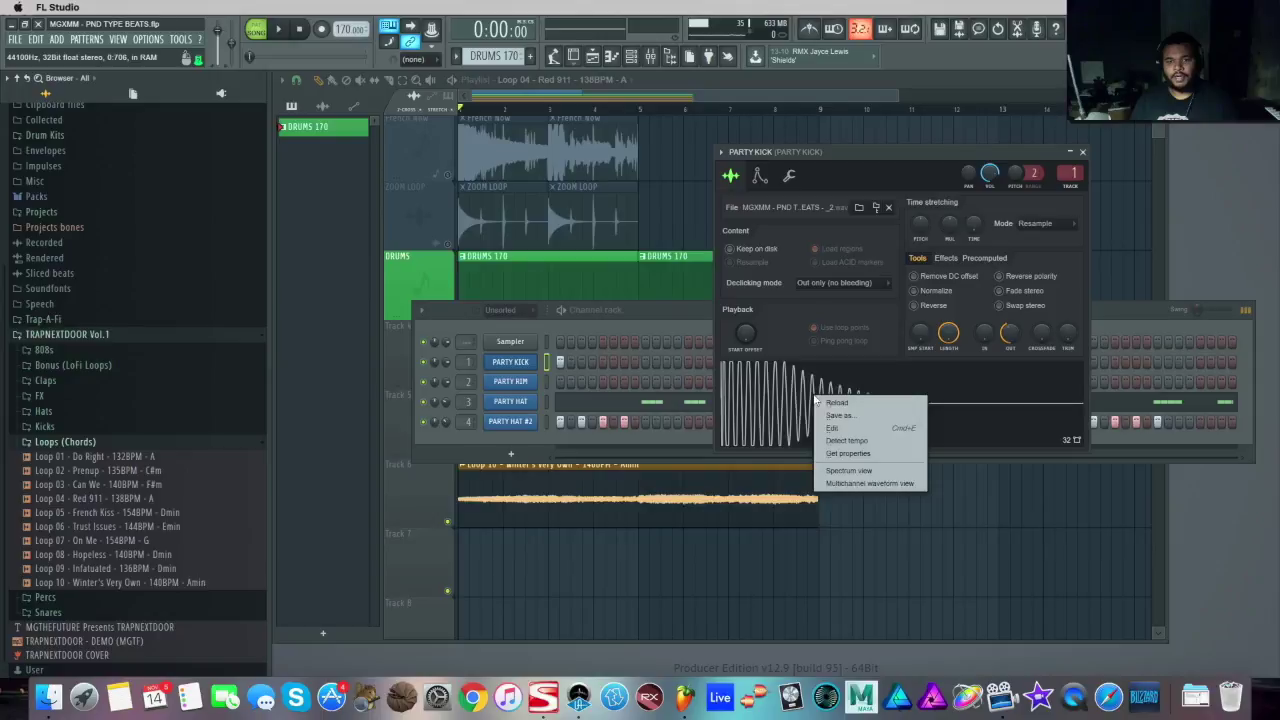
left_click(857, 432)
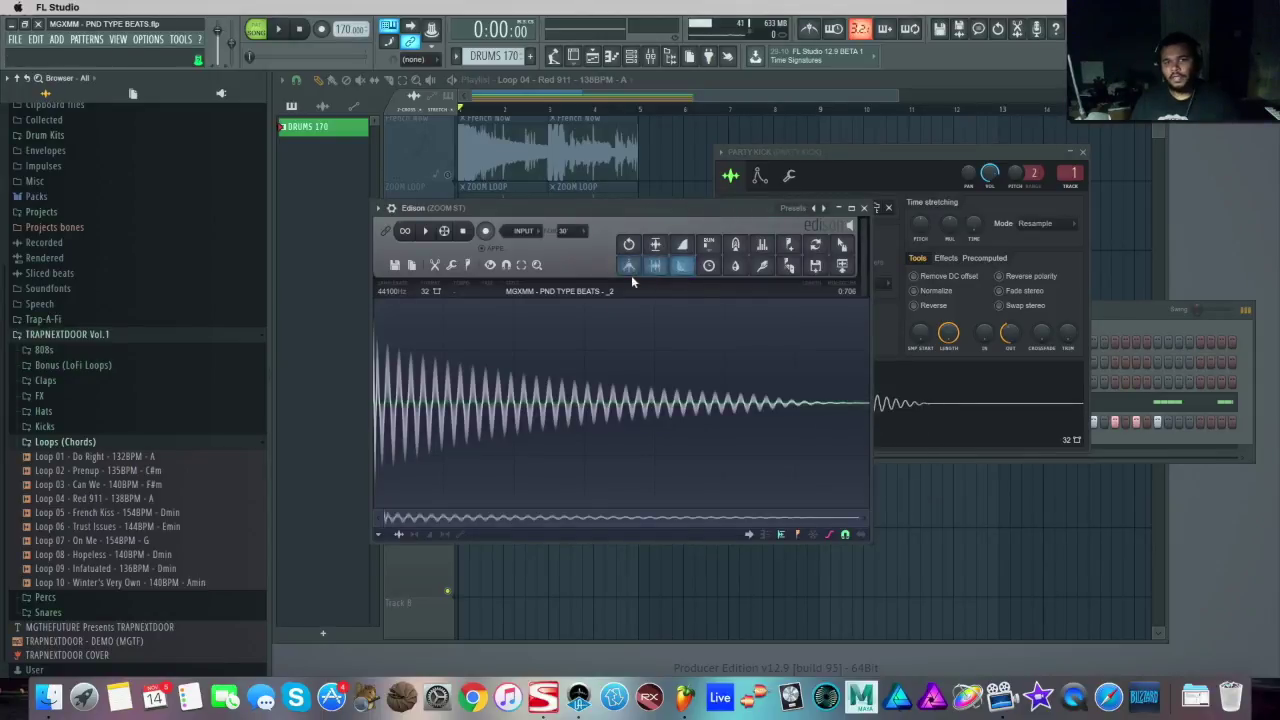
Check the kick's middle note in Edison's sample properties, and close the editor, sampler and channel rack
left_click(628, 266)
left_click(780, 305)
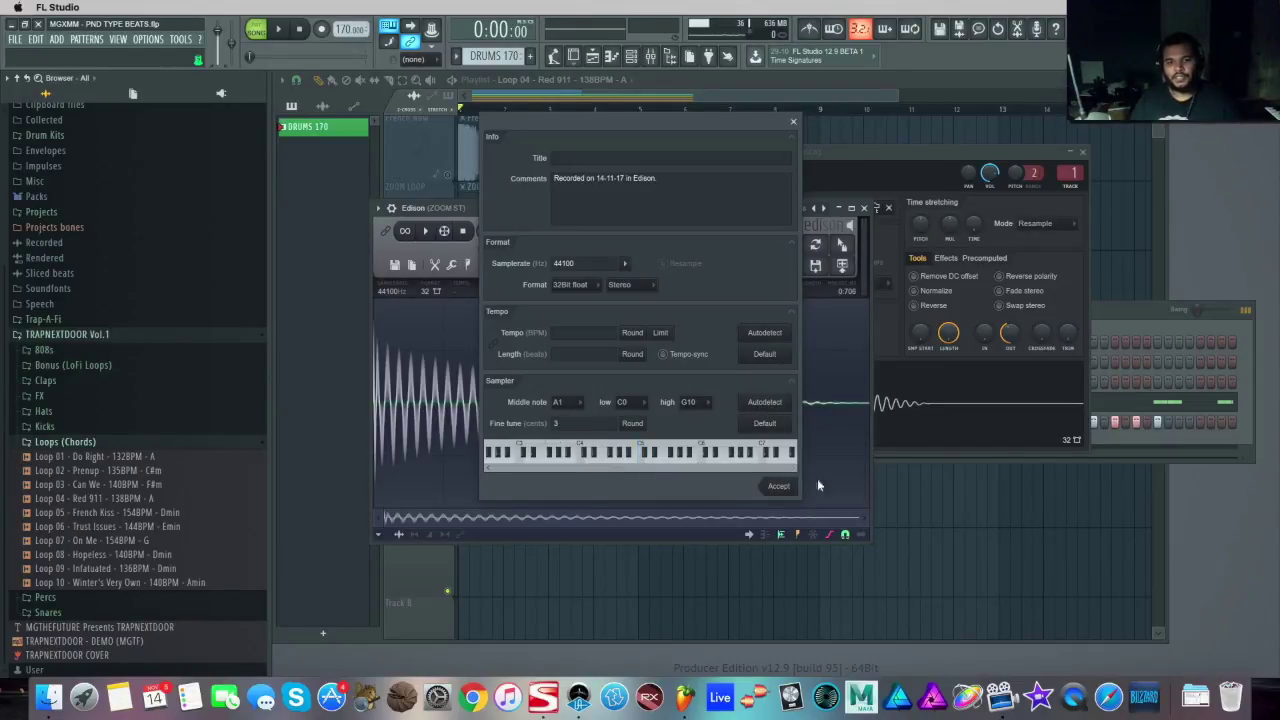
left_click(794, 123)
left_click(865, 208)
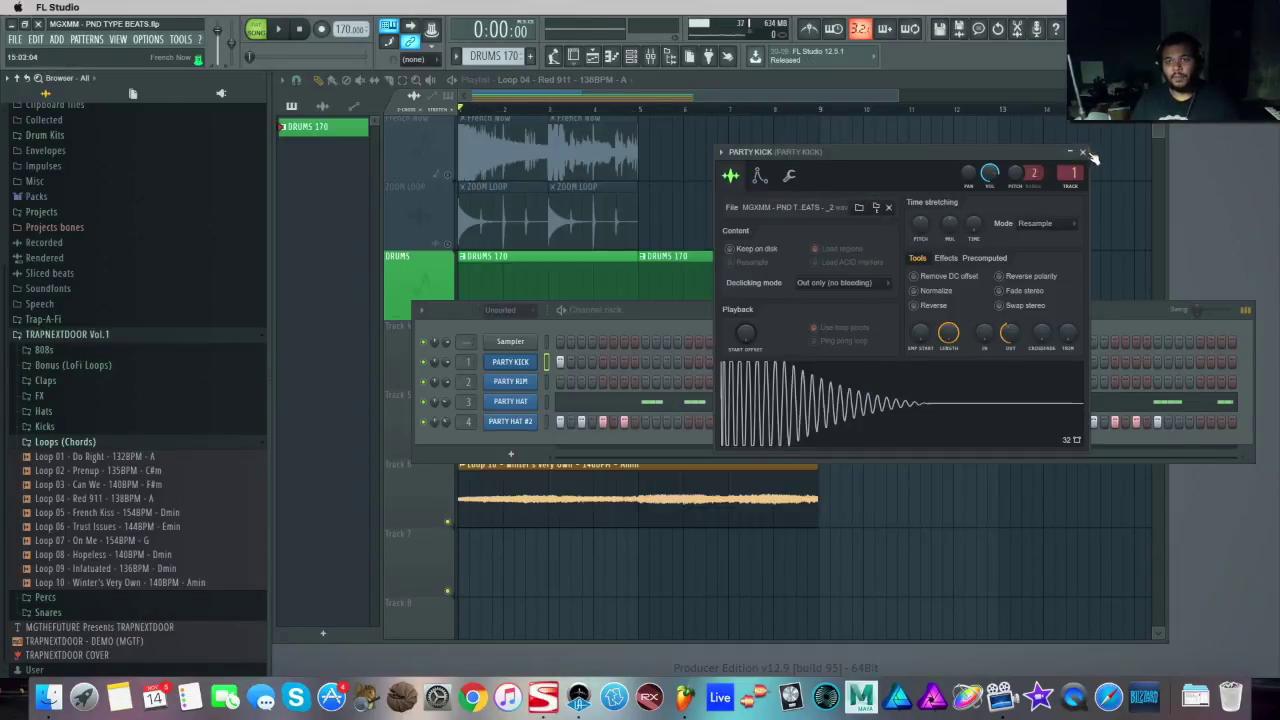
left_click(1082, 152)
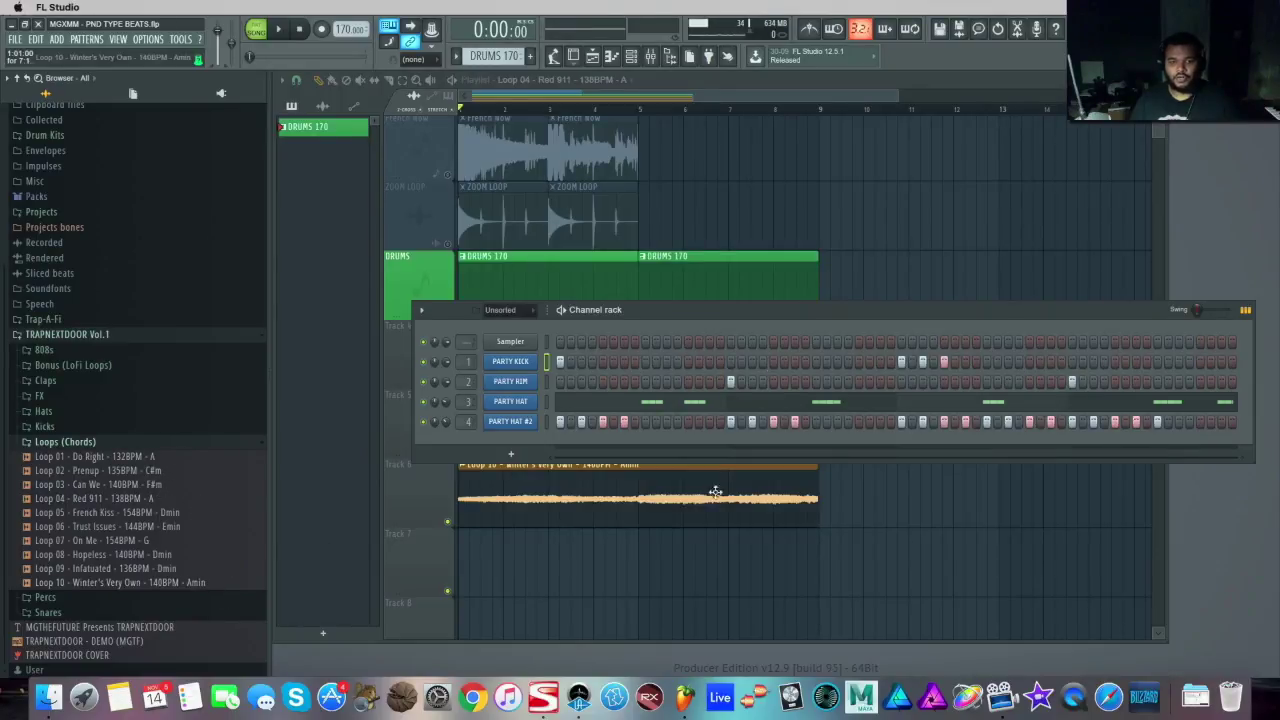
key("F6")
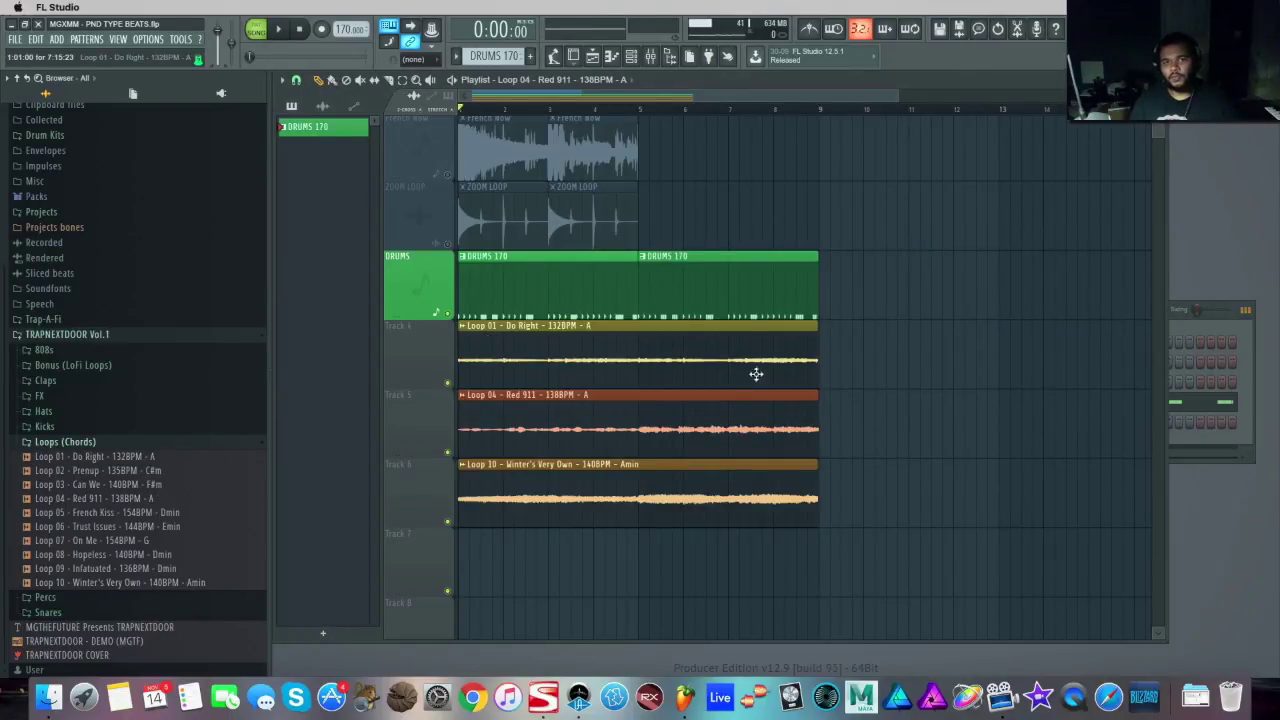
Select all playlist clips, mute tracks 5 and 6, and play Loop 01 - Do Right with the drums
key("ctrl+a")
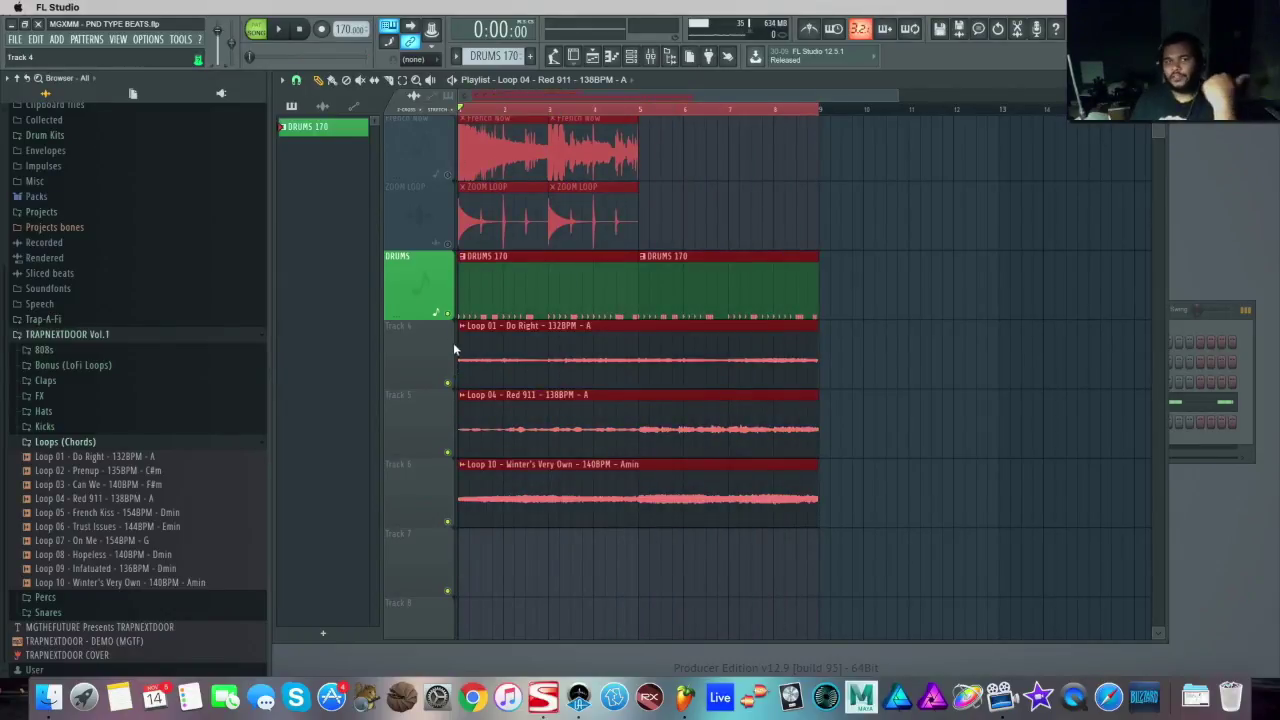
left_click(447, 453)
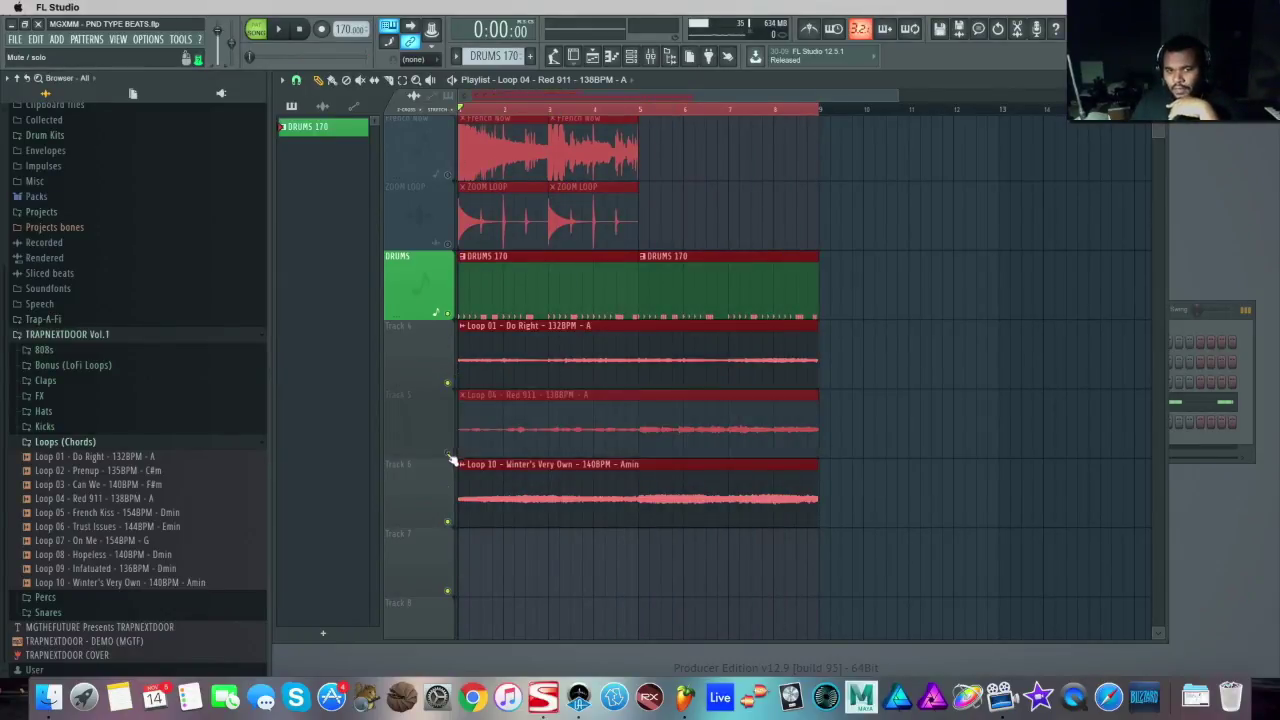
left_click(448, 522)
left_click(281, 31)
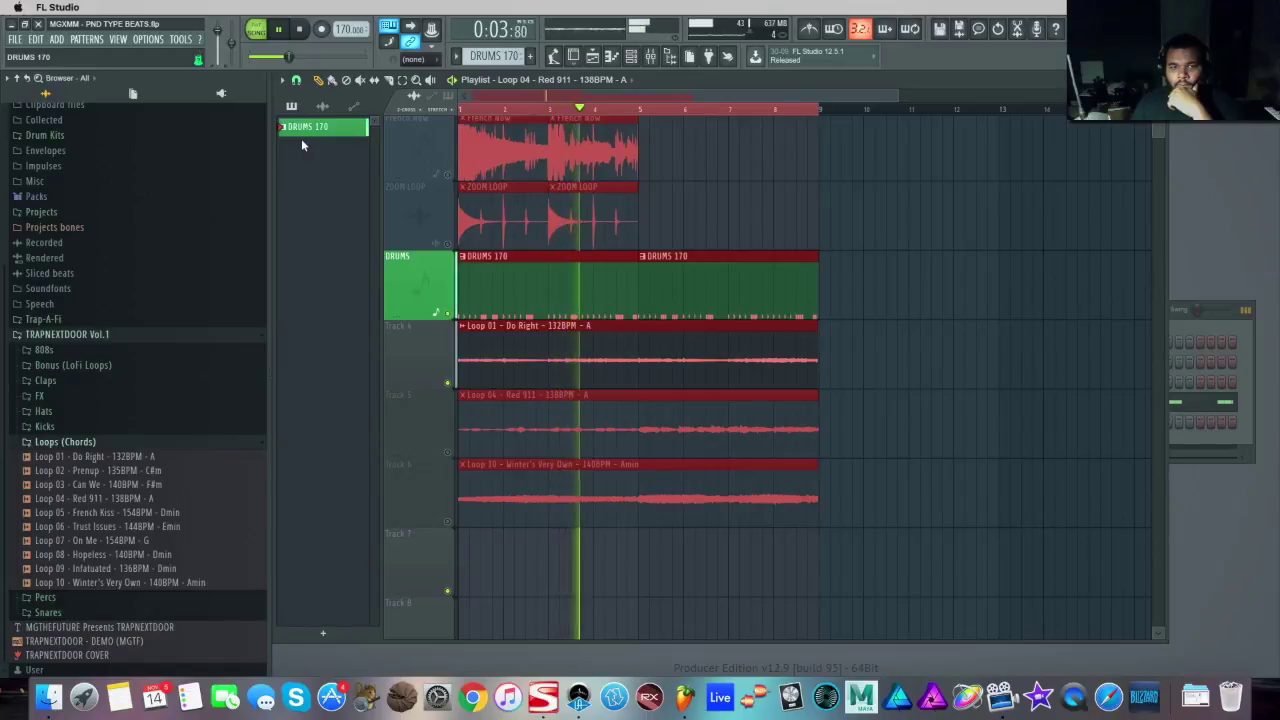
left_click(306, 29)
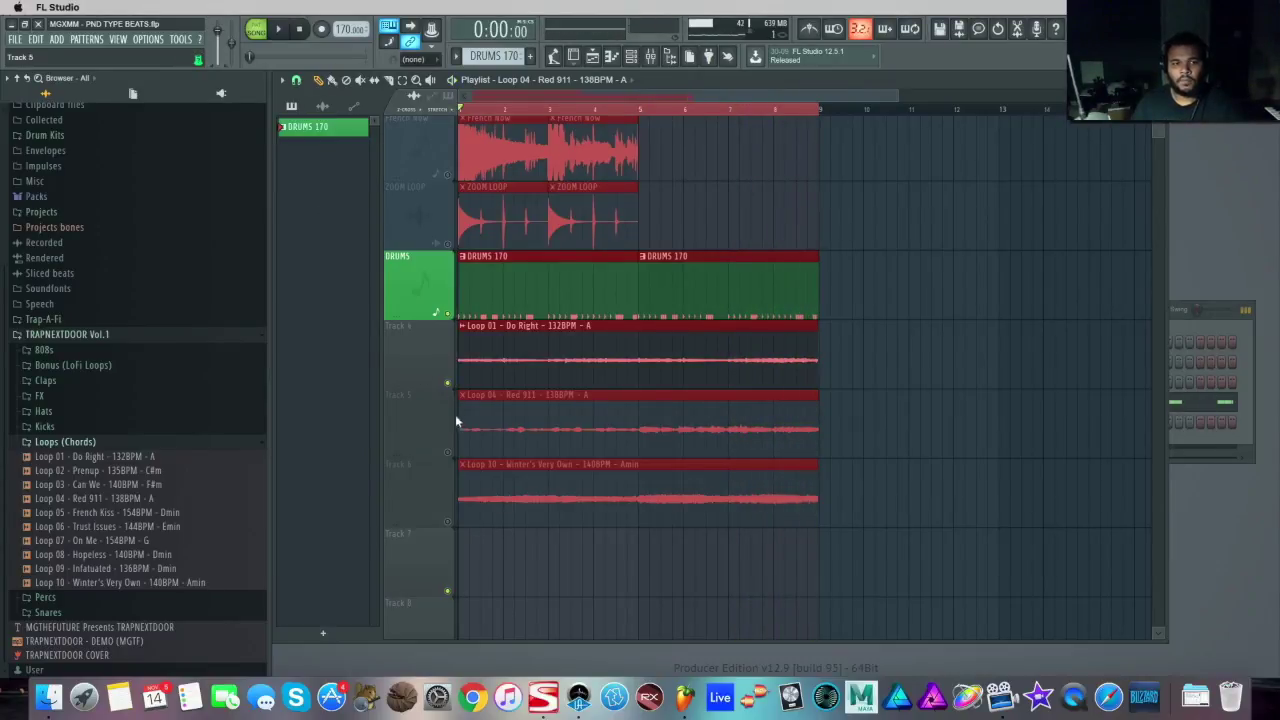
Mute track 4, unmute track 5, and play Loop 04 - Red 911 with the drums
left_click(447, 452)
left_click(447, 383)
left_click(295, 29)
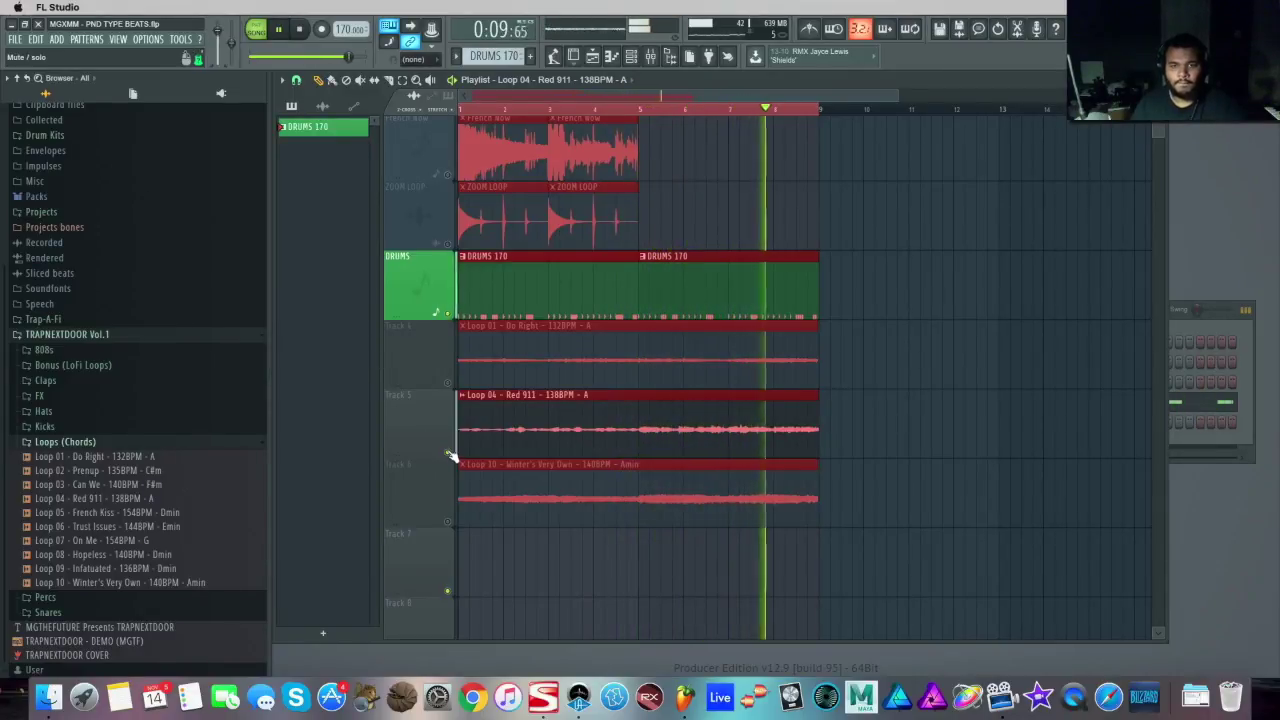
left_click(300, 29)
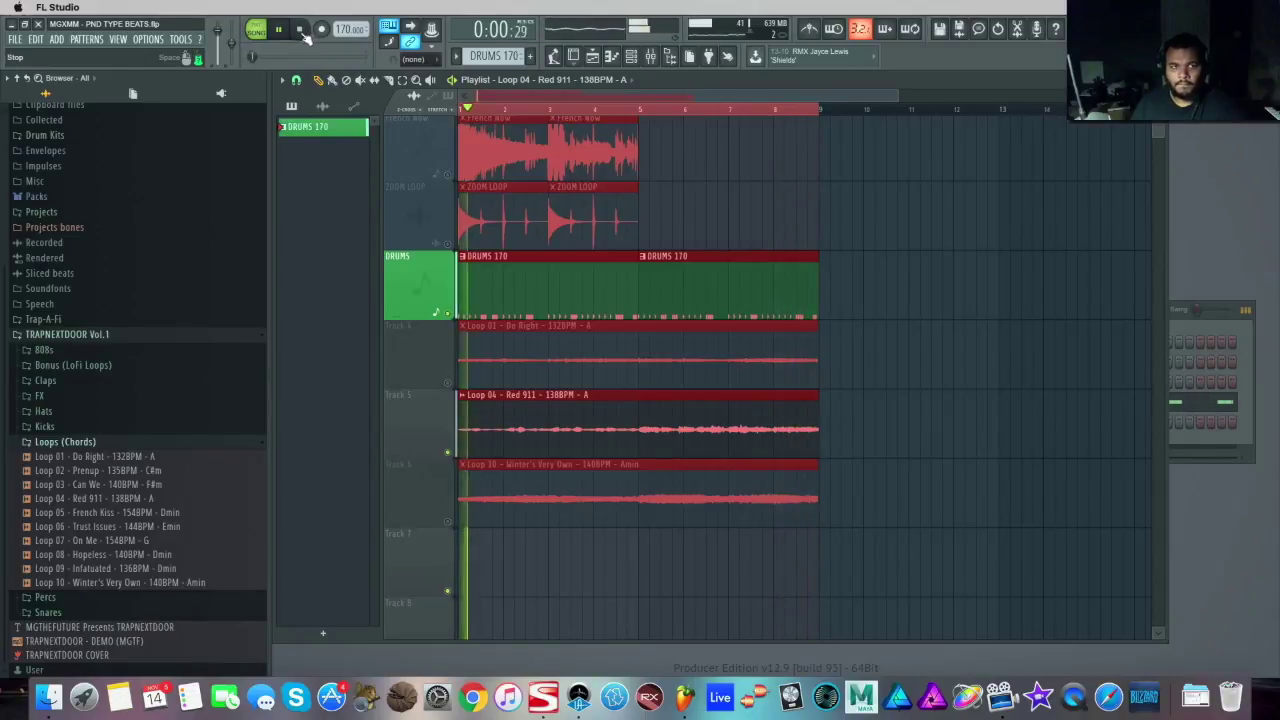
Unmute track 6, mute track 5, and play Loop 10 - Winter's Very Own with the drums
left_click(448, 522)
left_click(448, 452)
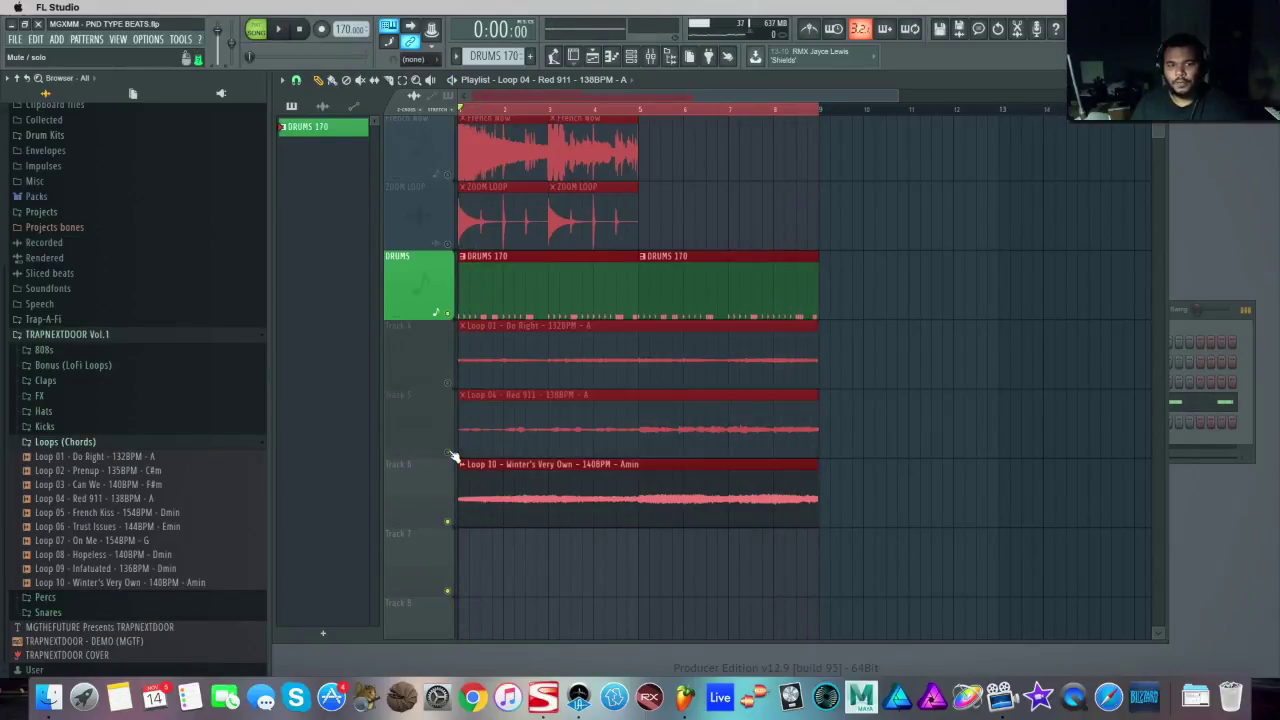
left_click(280, 30)
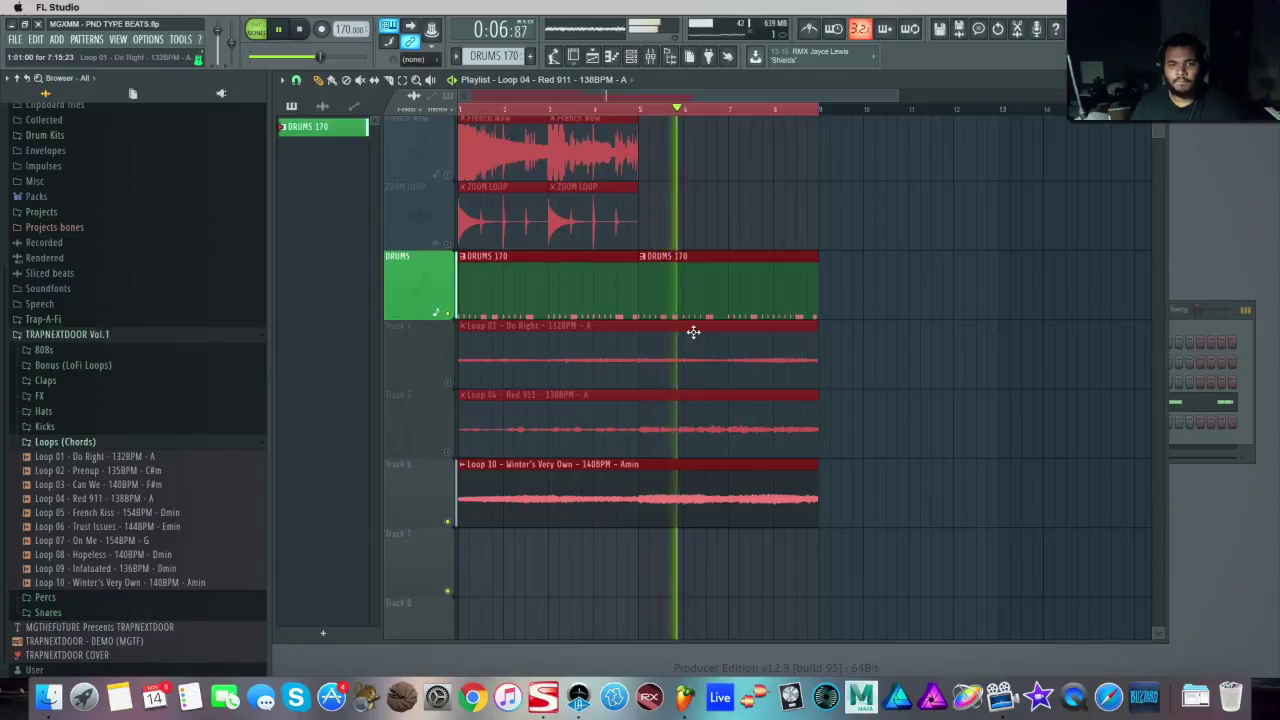
left_click(310, 32)
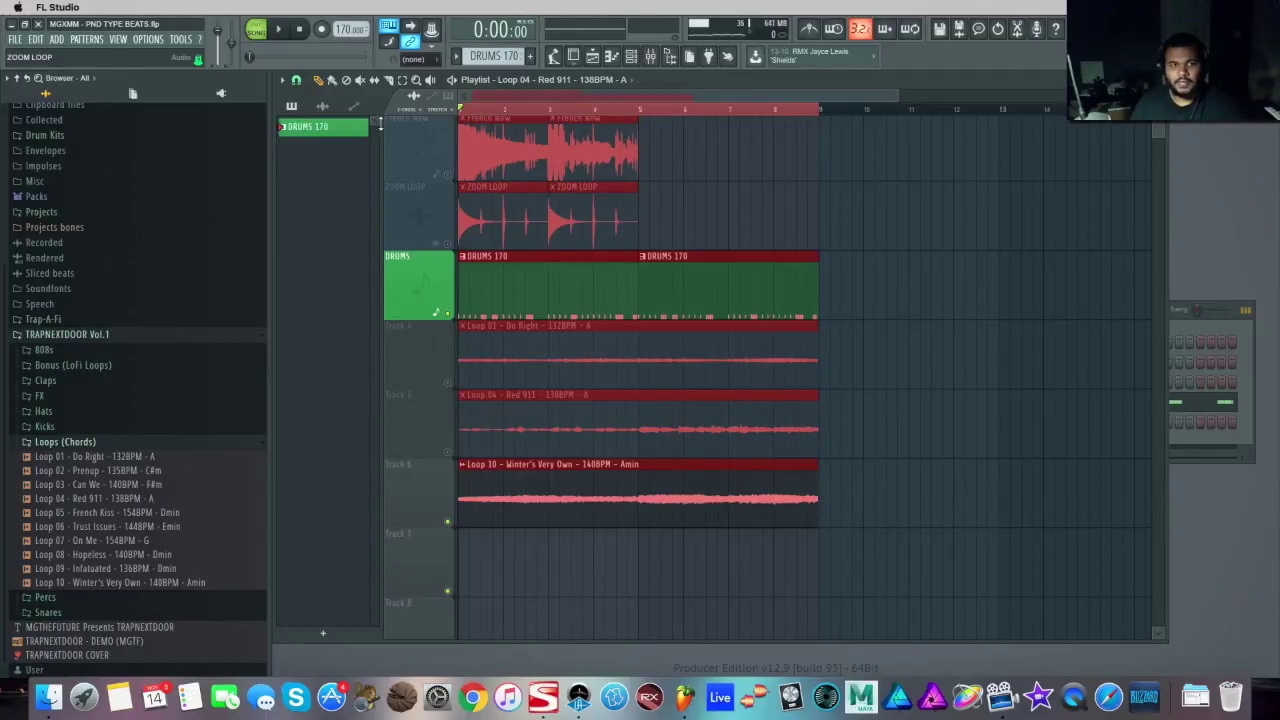
scroll(894, 93, "down", 2)
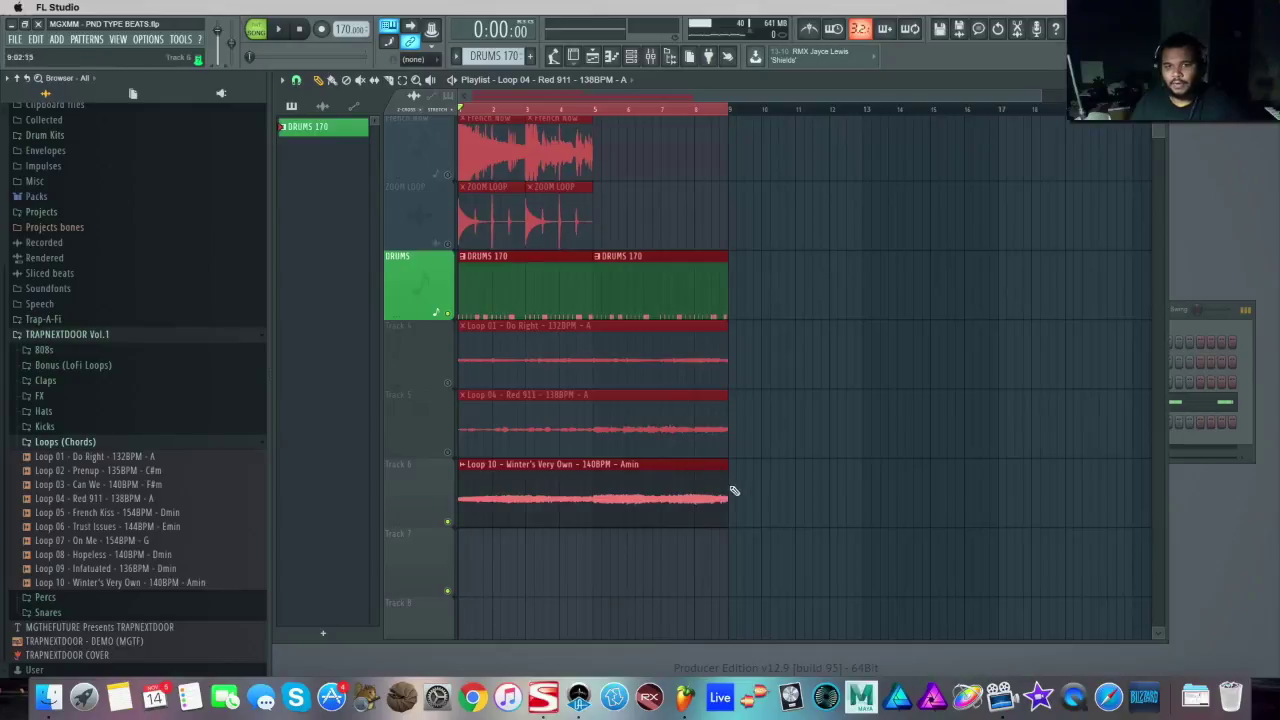
left_click_drag(727, 481, 829, 478)
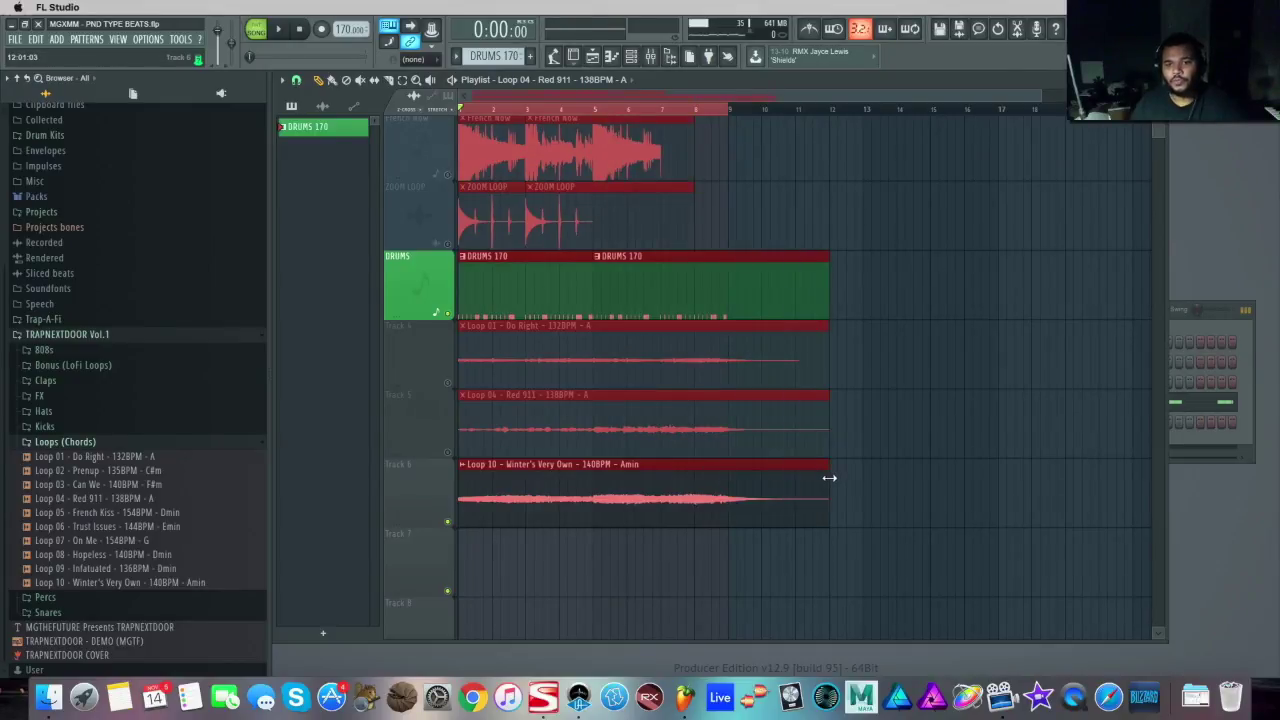
key("ctrl+z")
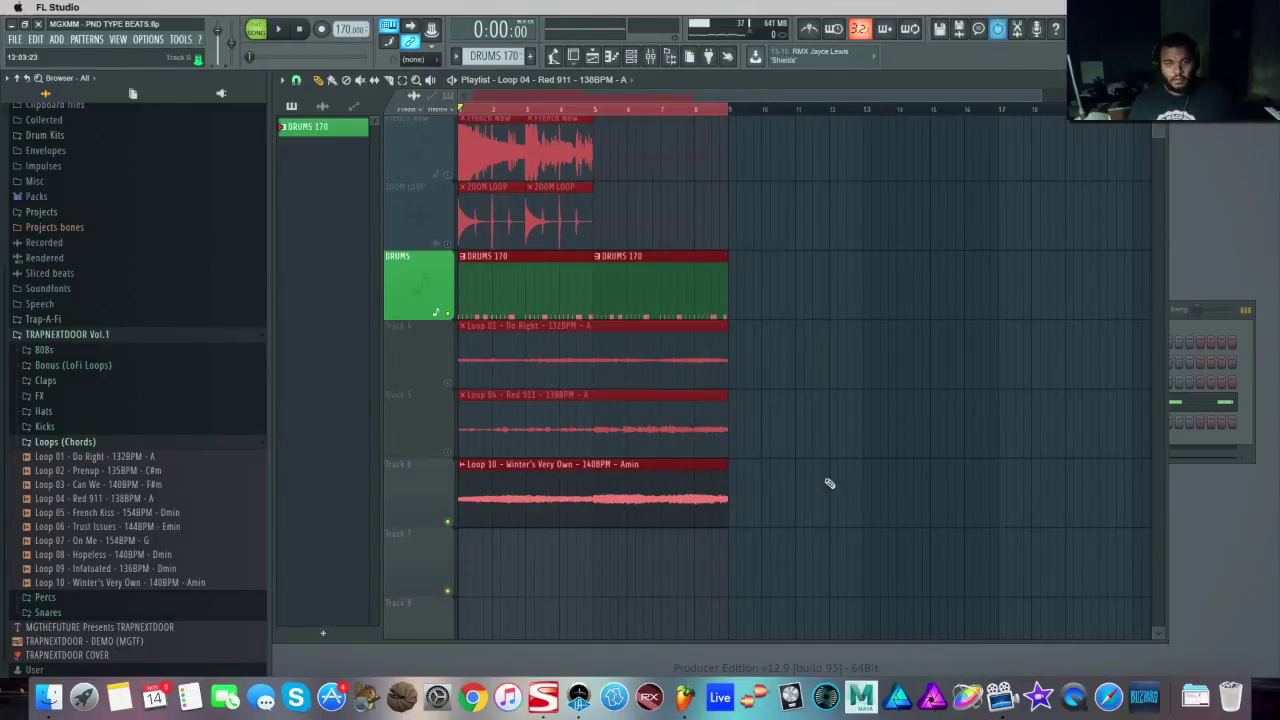
Stretch the Loop 10 - Winter's Very Own clip to bar 17, play it with the drums, and slice it at bar 9
left_click_drag(728, 490, 997, 495)
key("space")
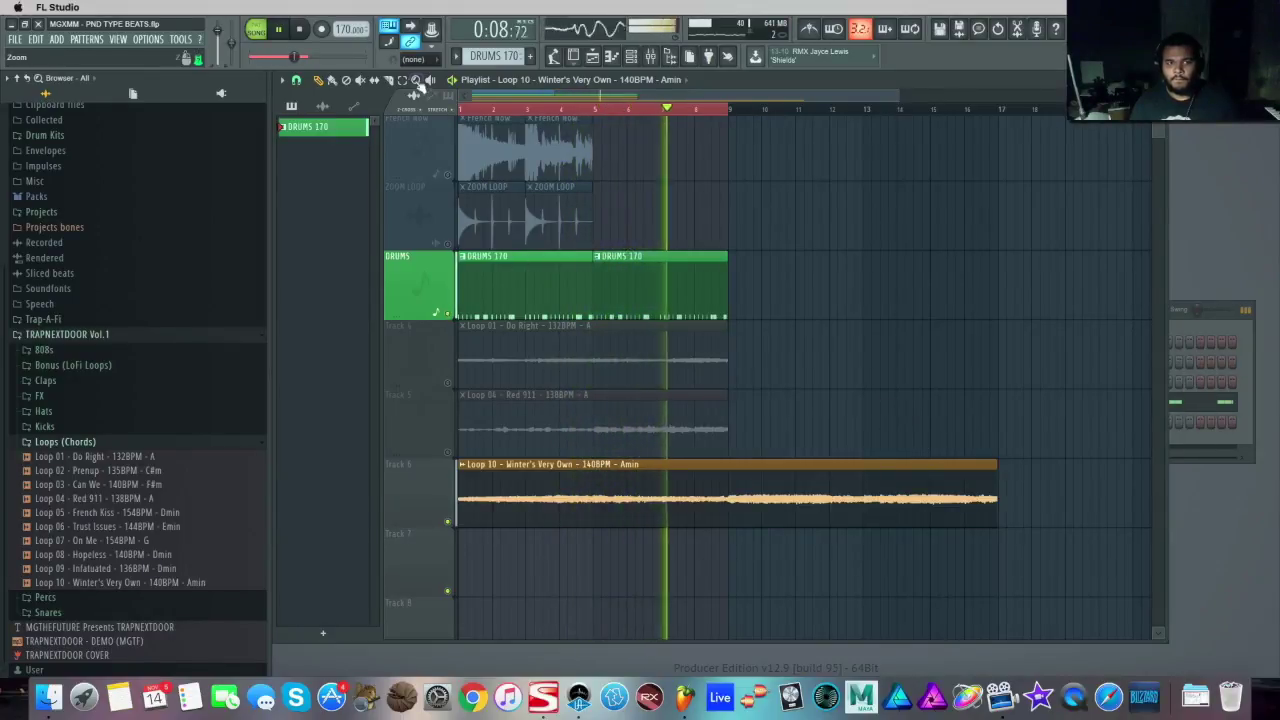
mouse_move(733, 551)
left_mouse_down()
mouse_move(731, 449)
mouse_move(757, 443)
mouse_move(732, 432)
left_mouse_up()
key("space")
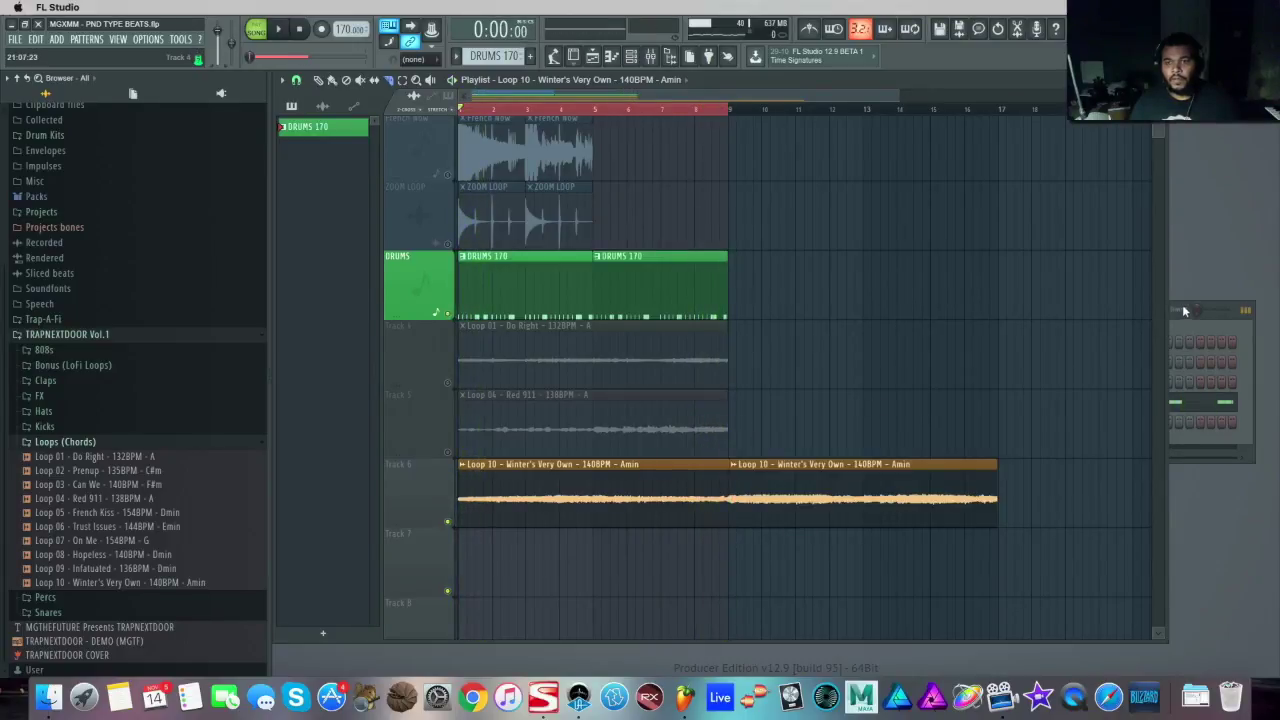
Try lowering the pitch of the Loop 10 - Winter's Very Own channel to -900 cents and play it with the drums
left_click(1181, 328)
left_click(526, 313)
left_click(512, 345)
left_click_drag(713, 318, 817, 136)
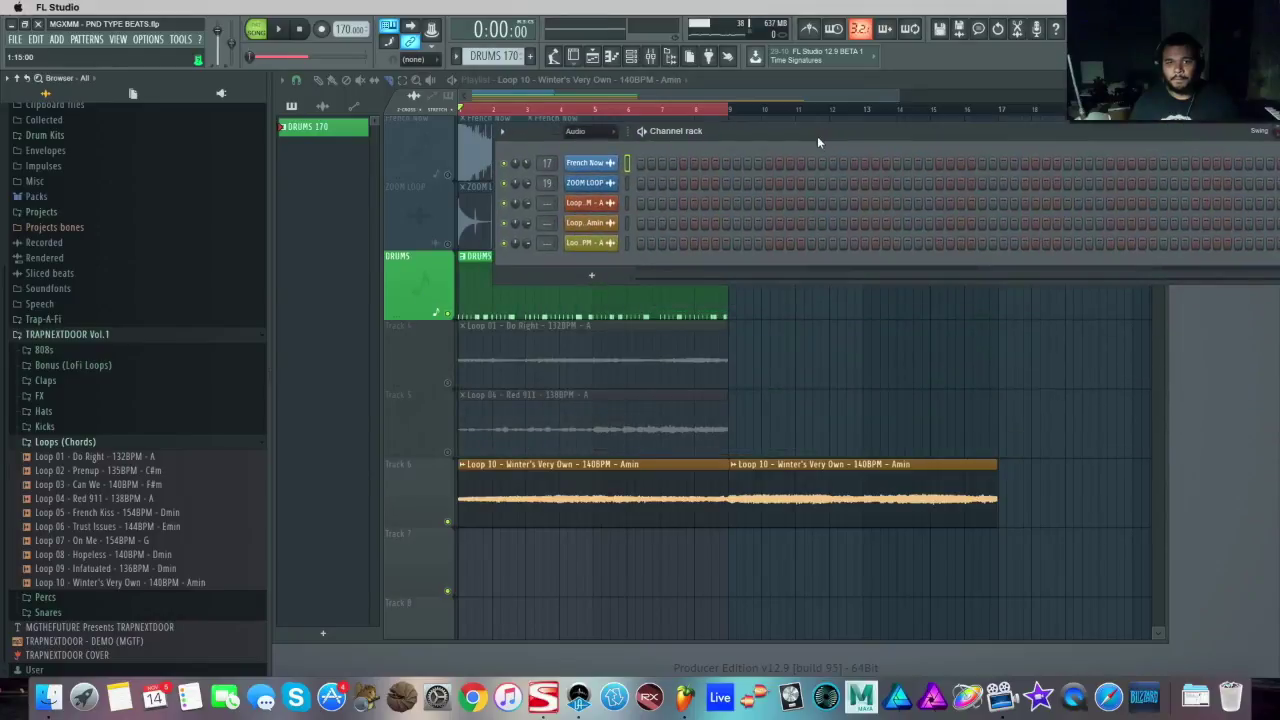
left_click(600, 226)
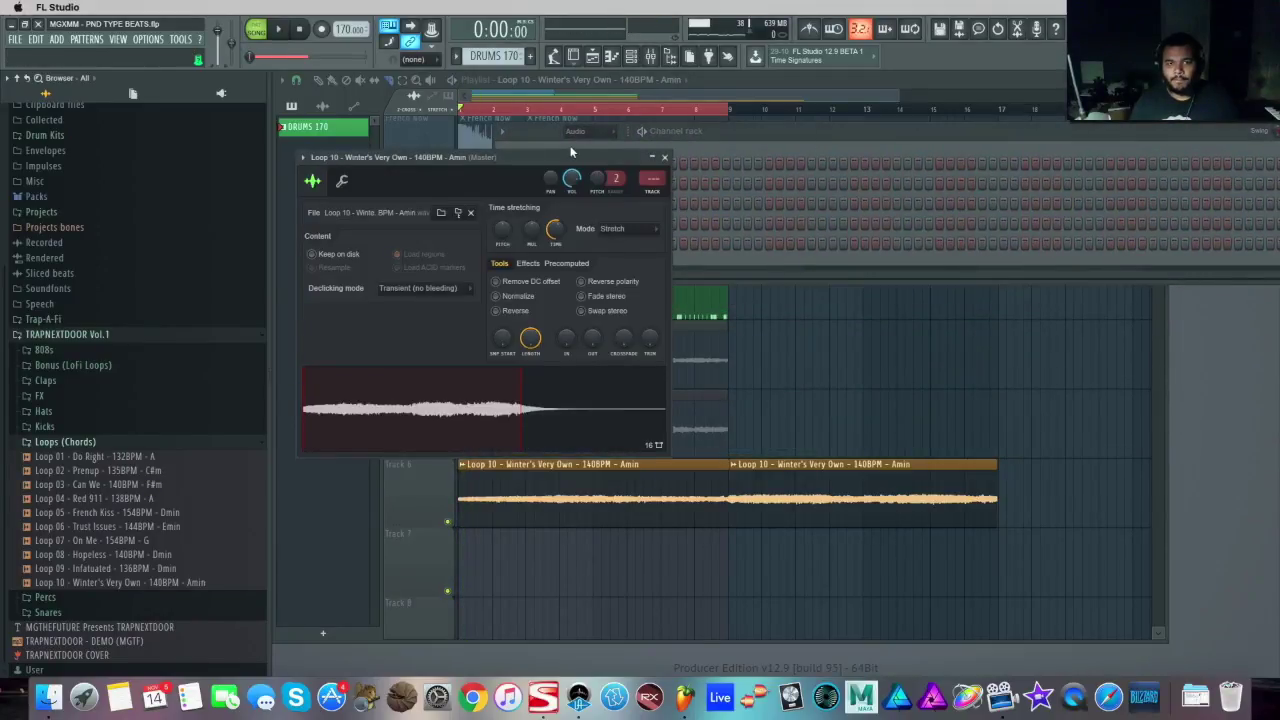
left_click_drag(576, 155, 940, 183)
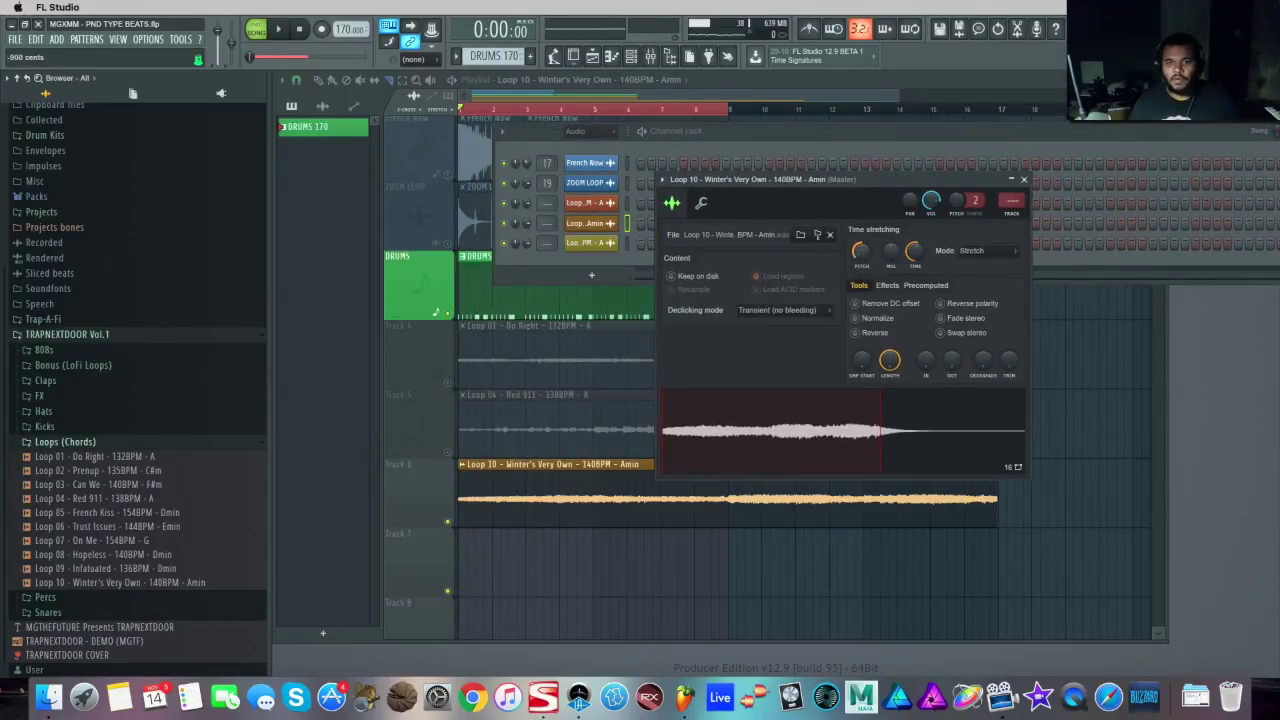
key("space")
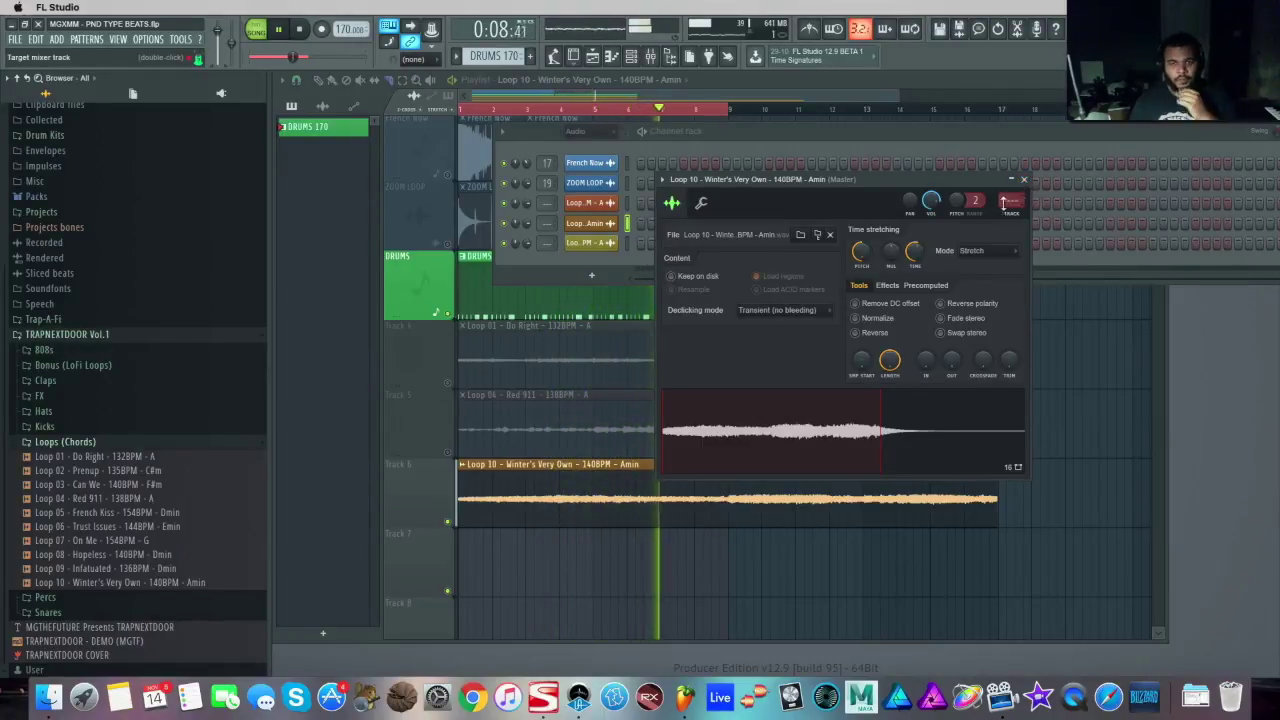
key("space")
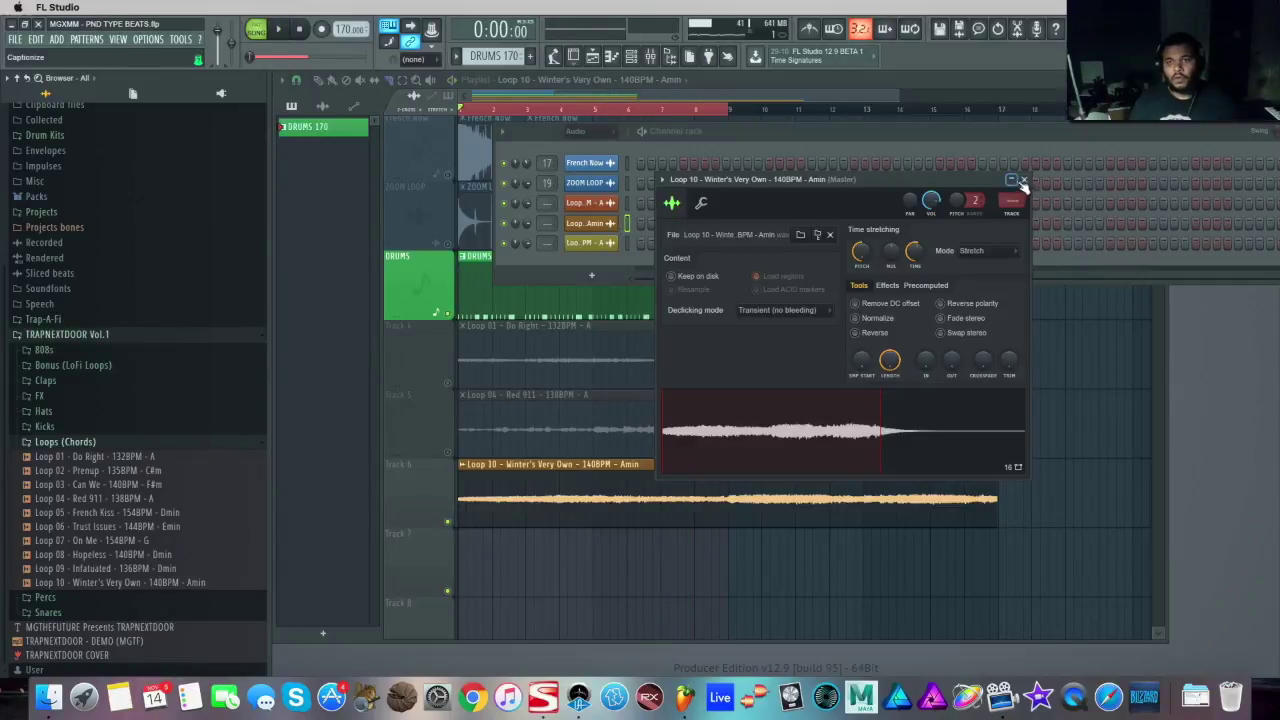
Reset the pitch of the Loop 10 - Winter's Very Own channel and clone the channel
right_click(905, 252)
left_click(886, 266)
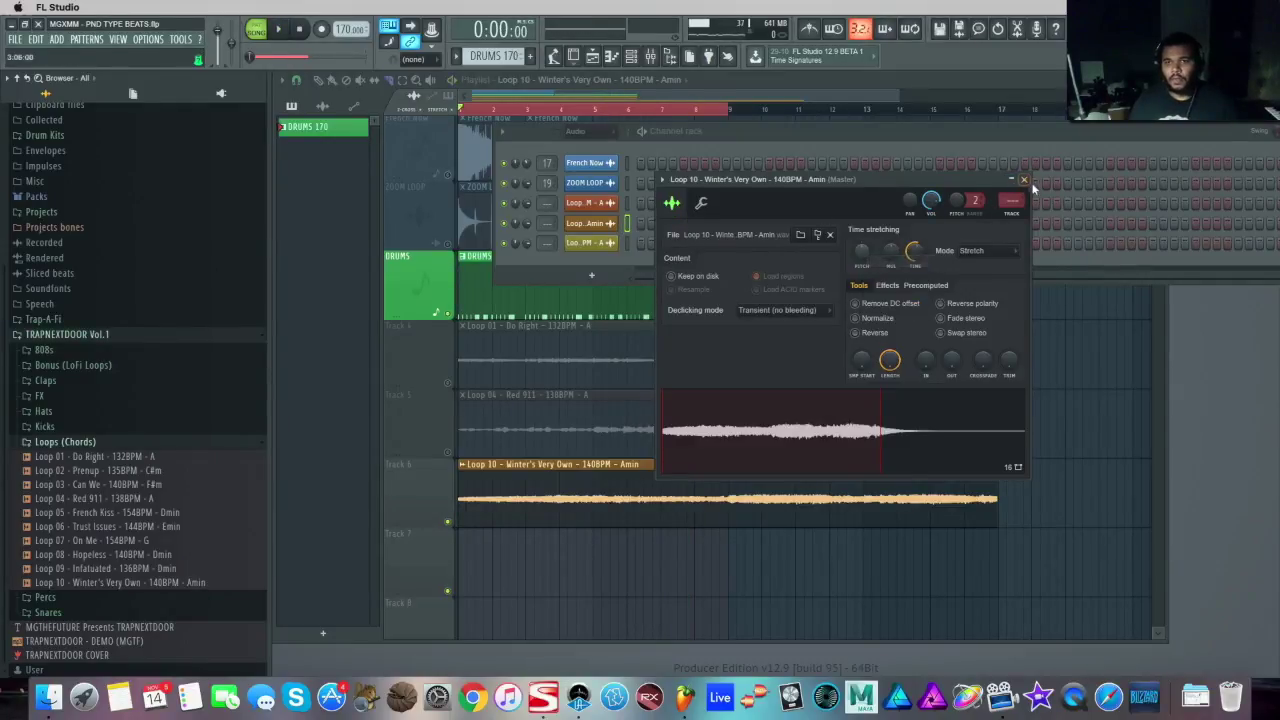
left_click(1024, 179)
right_click(605, 228)
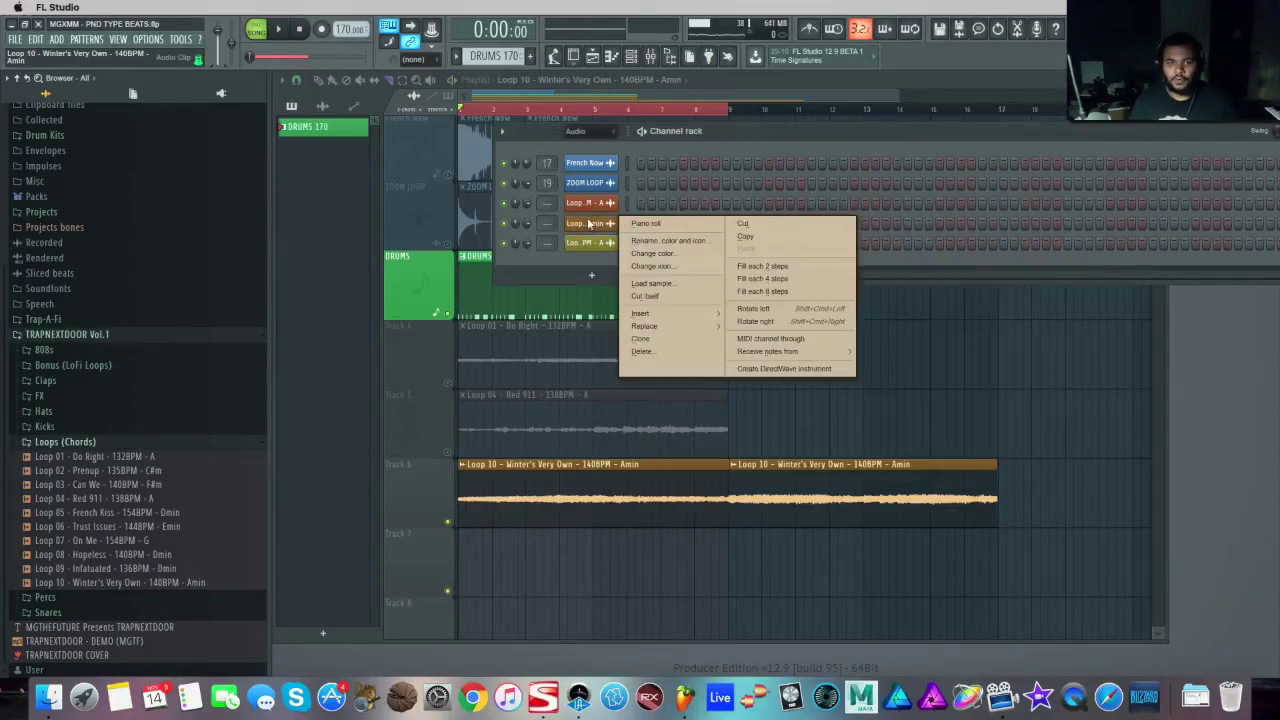
left_click(681, 345)
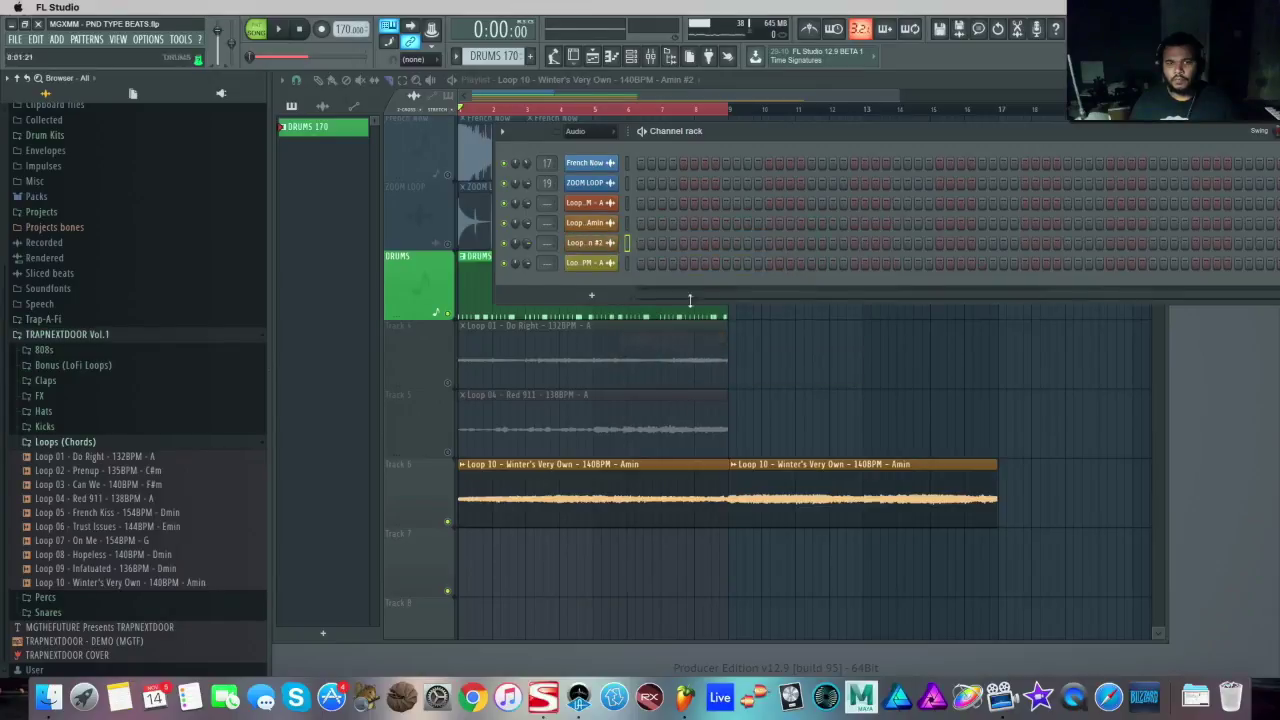
Route both Loop 10 - Winter's Very Own channels to mixer insert 5 and lower its level to -5.7 dB during playback
left_click(603, 245)
left_click(627, 244)
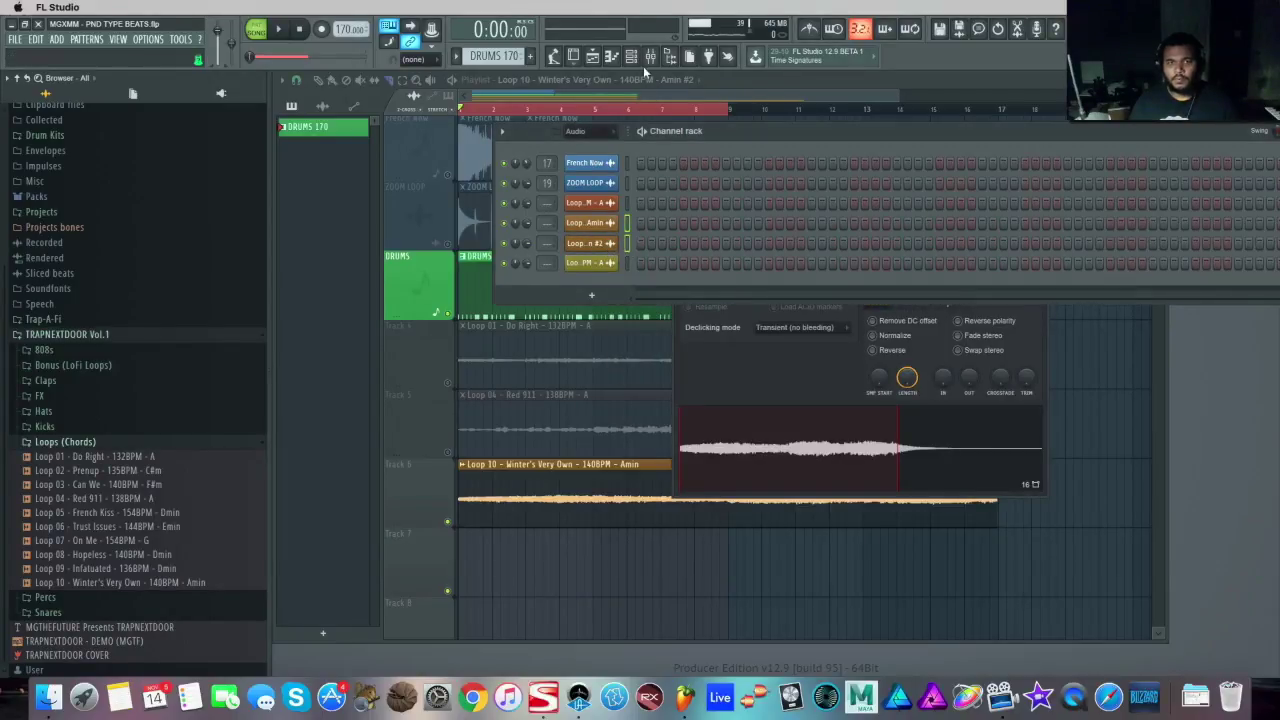
left_click(650, 57)
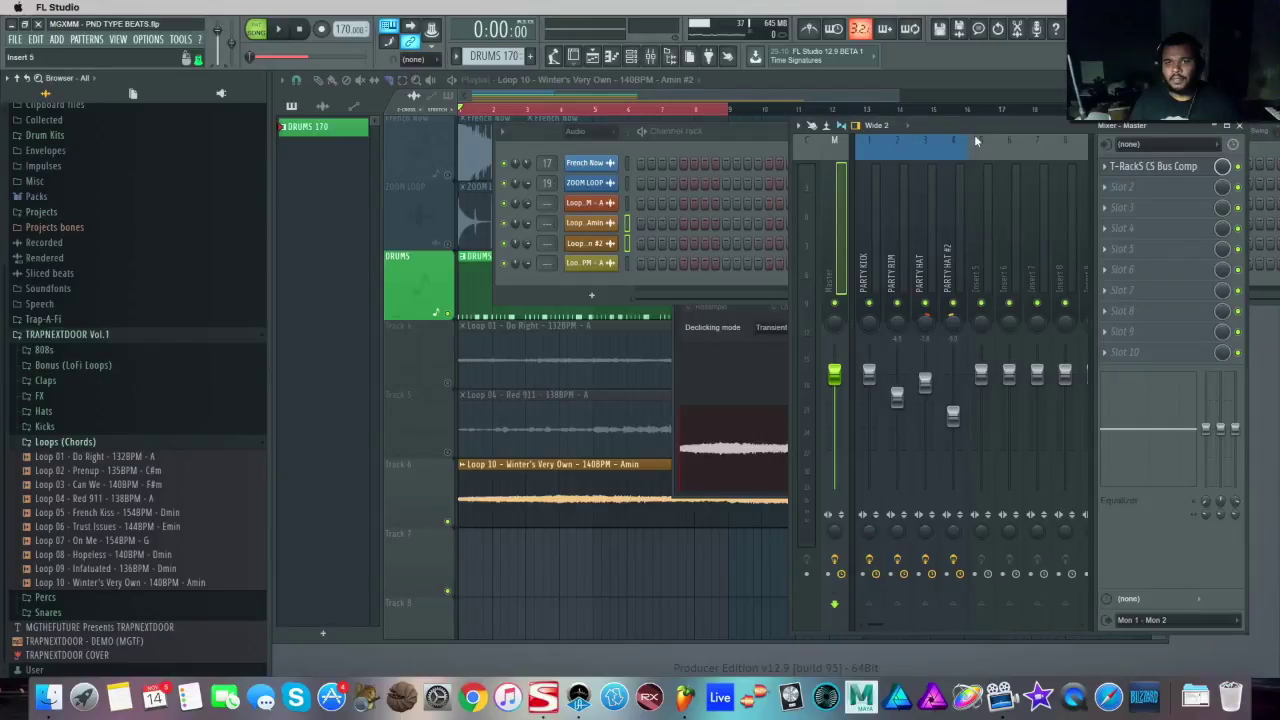
left_click_drag(980, 130, 898, 138)
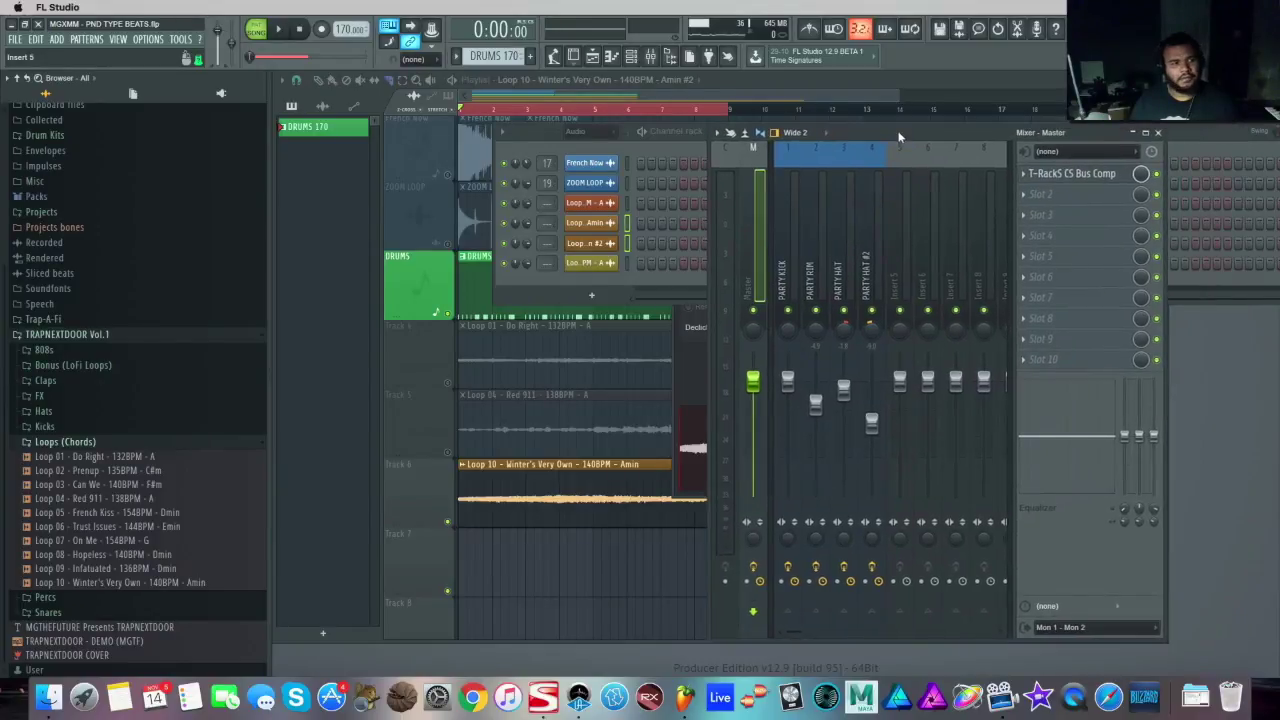
left_click(899, 211)
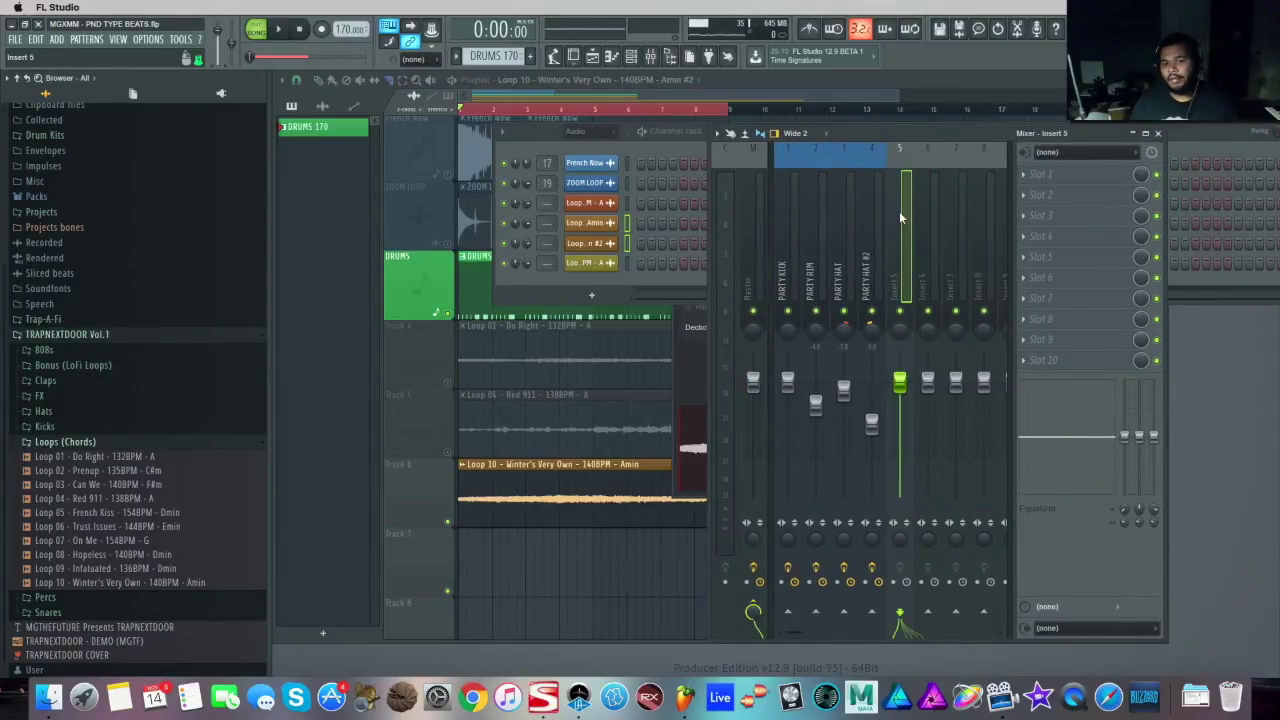
right_click(899, 211)
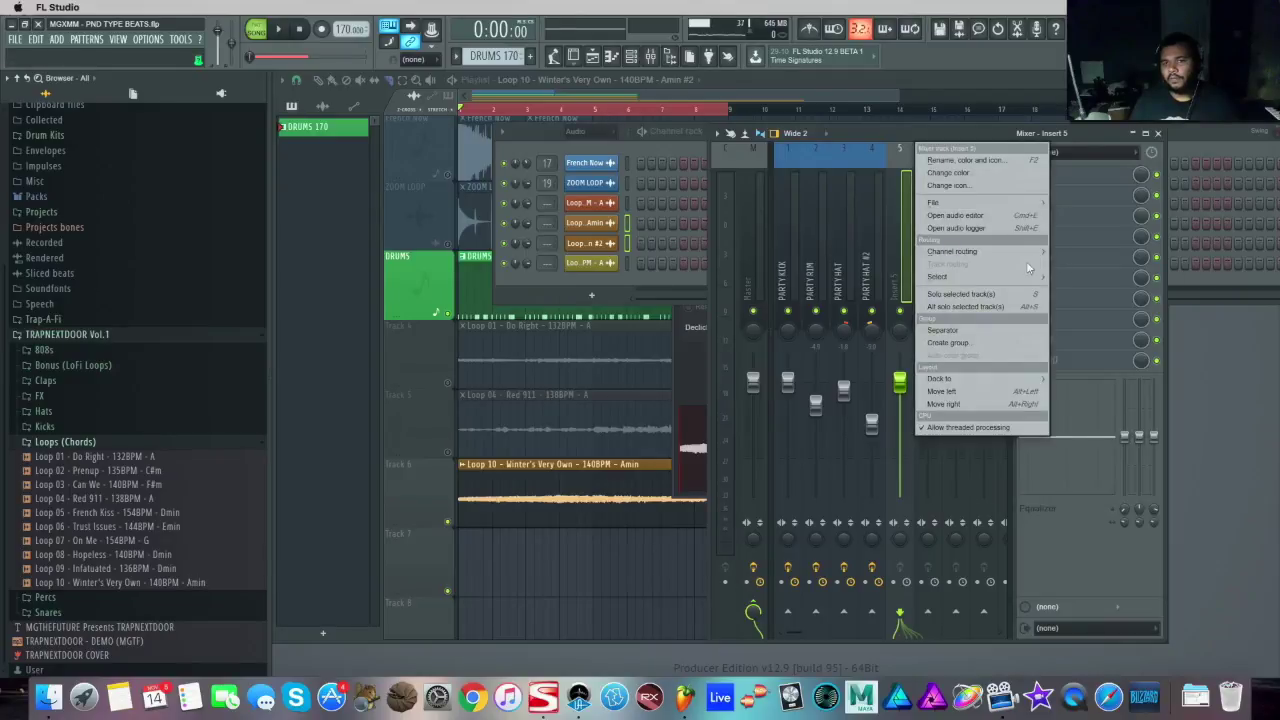
mouse_move(1023, 252)
left_click(1105, 252)
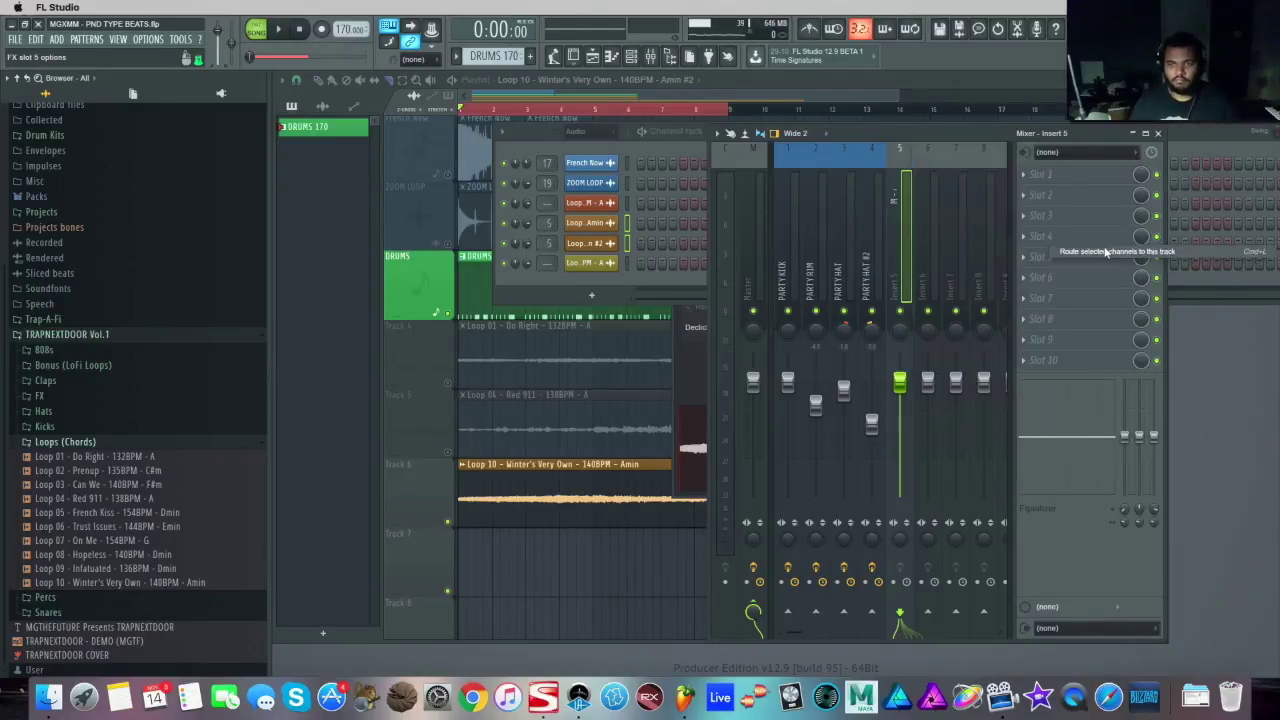
key("space")
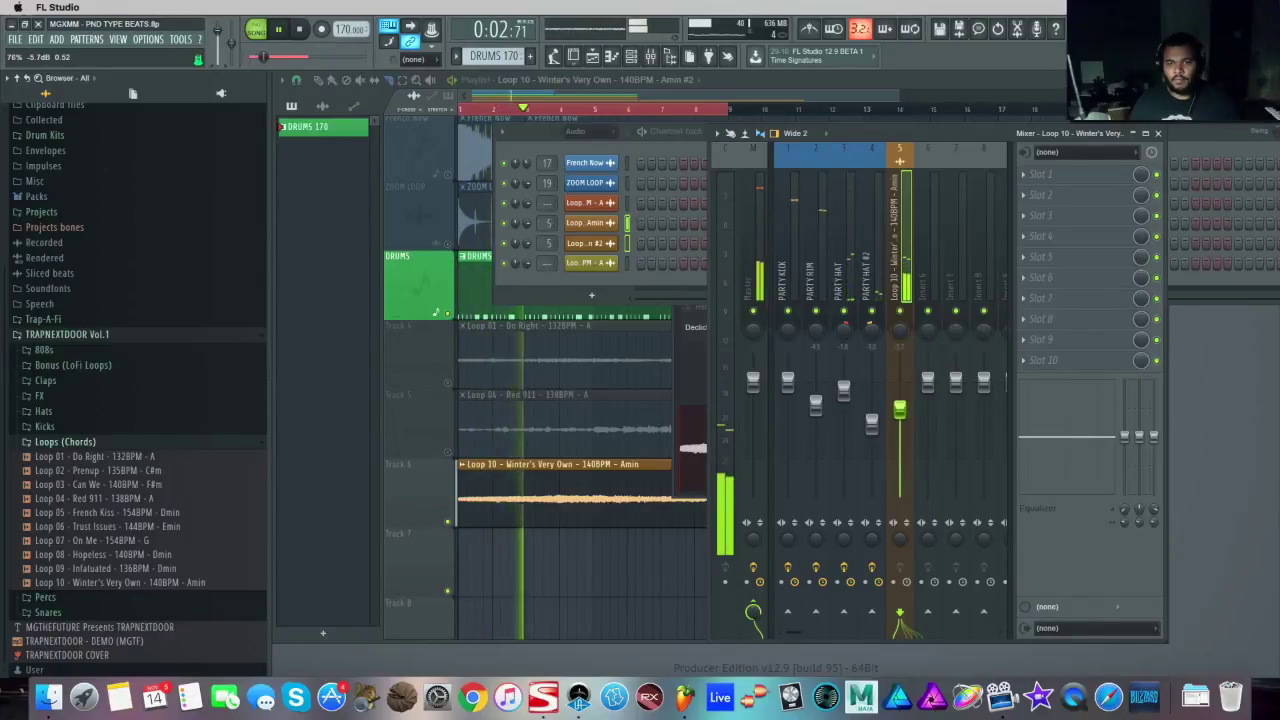
key("space")
Lower the cloned Loop 10 channel's pitch and place its clip on track 7 starting at bar 1
left_click(645, 290)
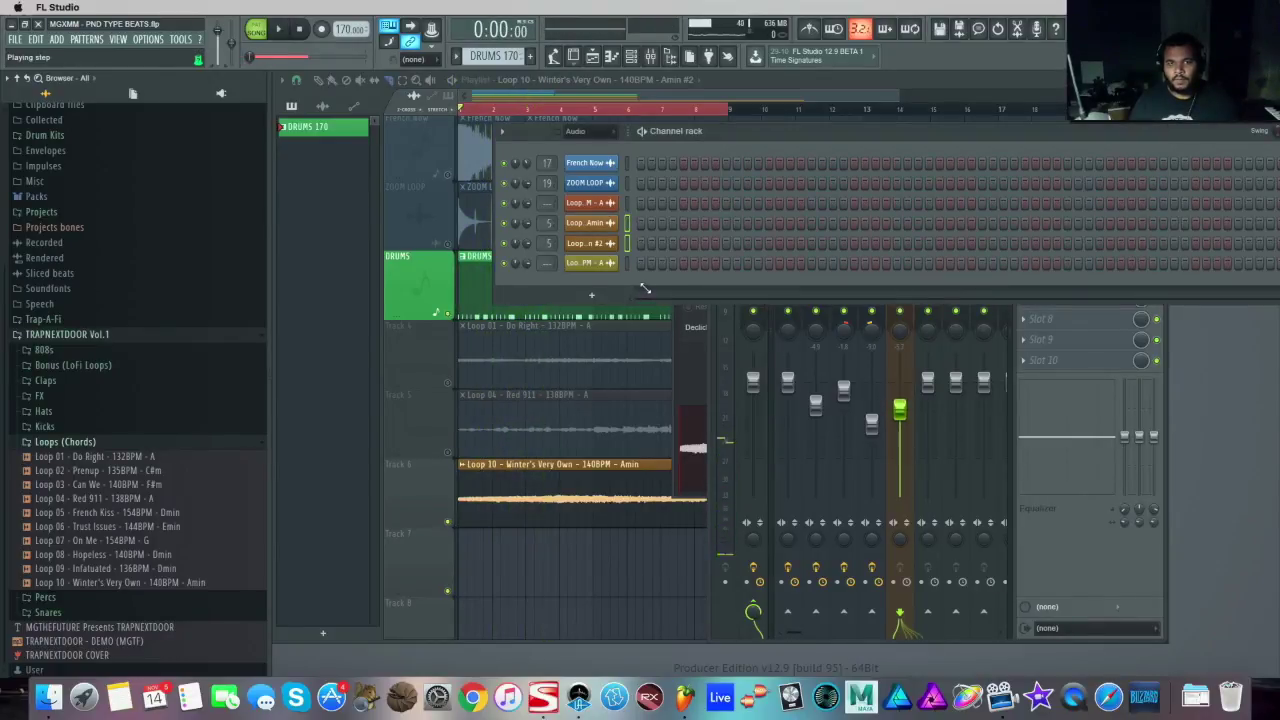
left_click(588, 262)
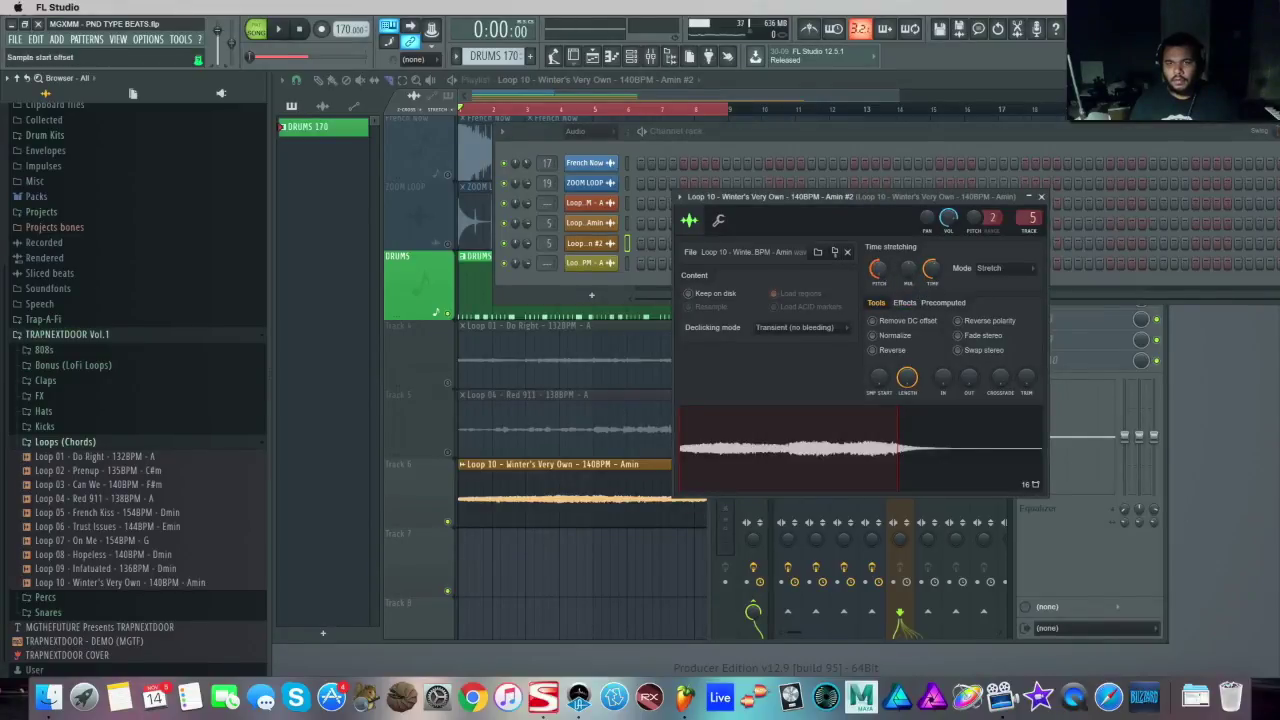
left_click_drag(796, 455, 538, 580)
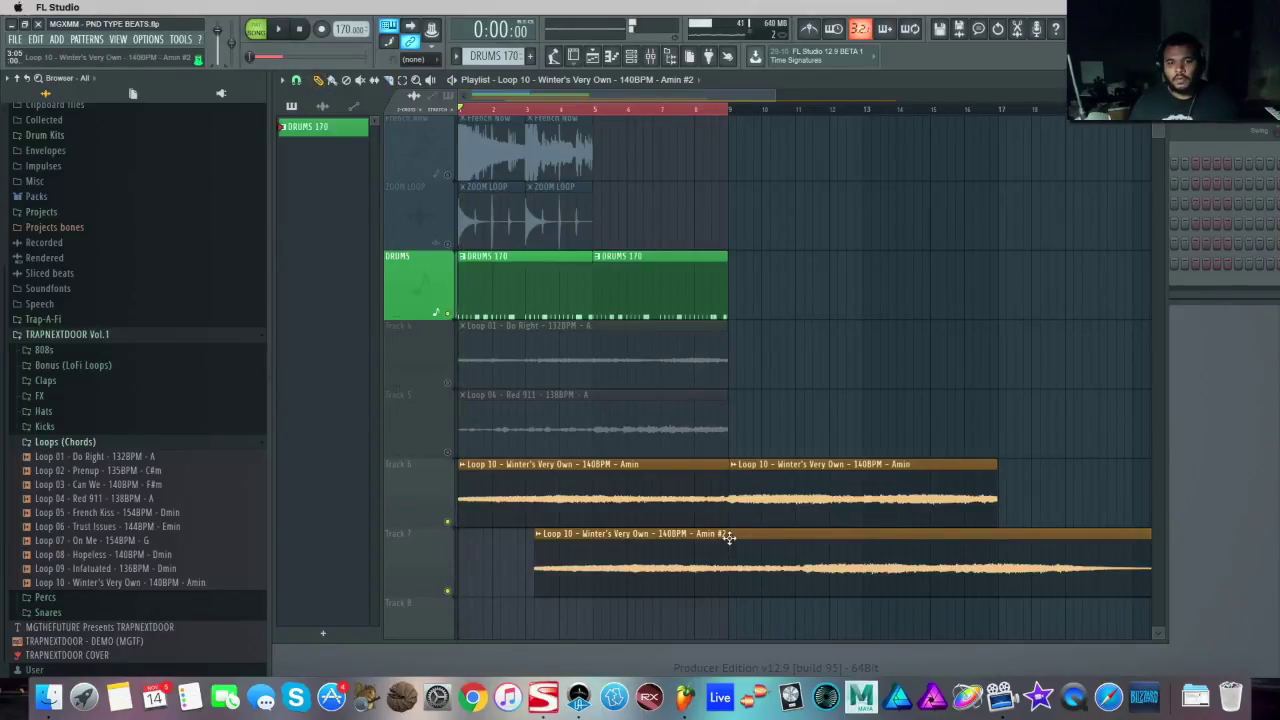
left_click_drag(723, 534, 646, 534)
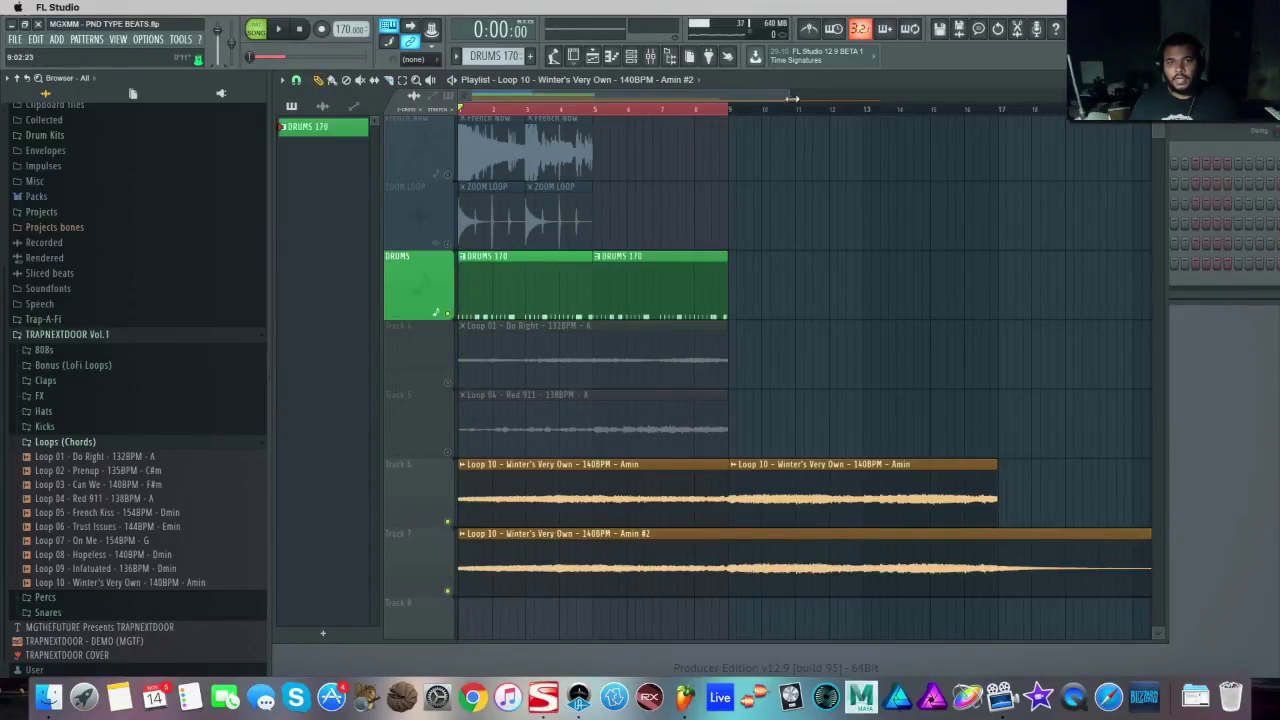
With snapping set to Bar, slice the cloned loop on track 7 at bars 17 and 9 and delete the tail after bar 17
scroll(790, 97, "down", 3)
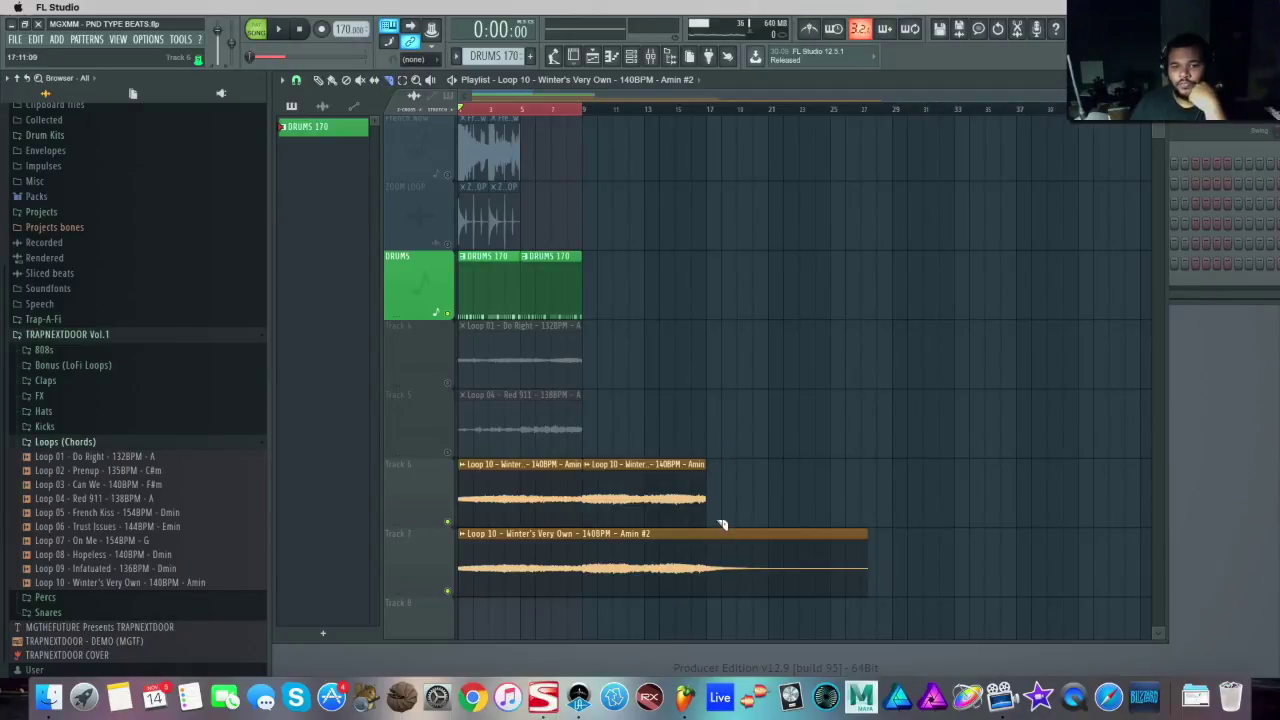
scroll(716, 578, "down", 2)
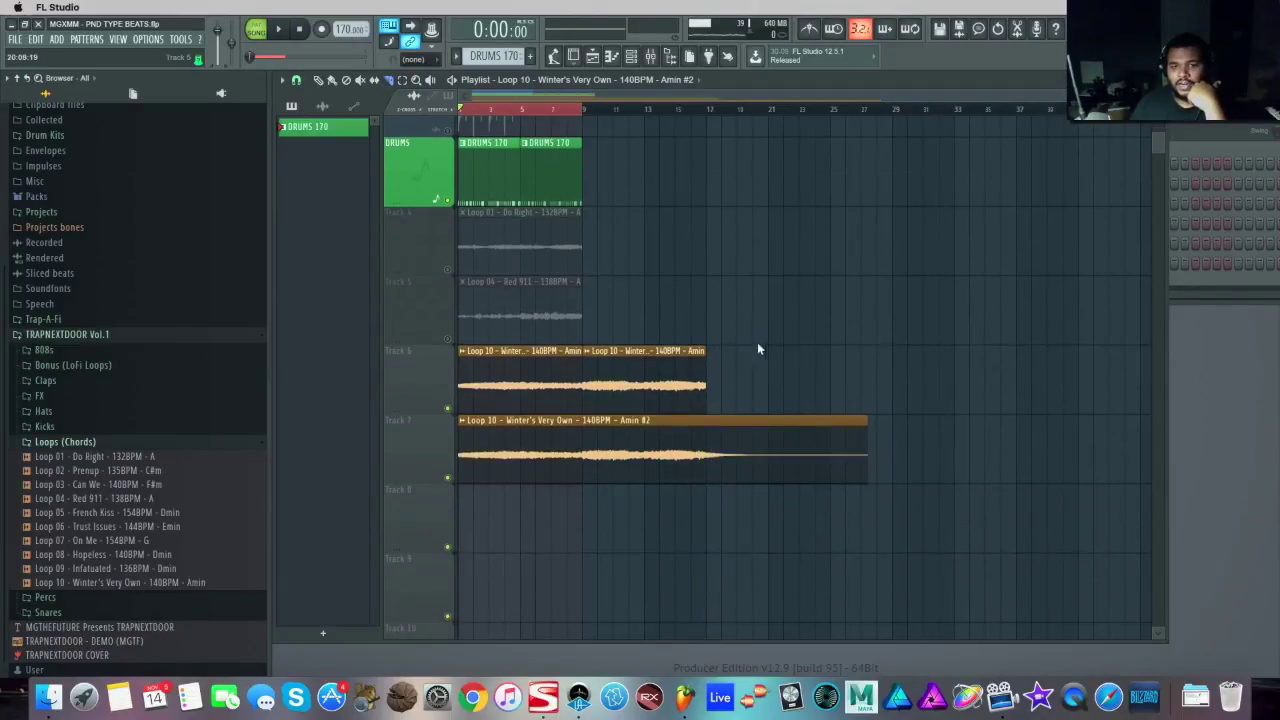
left_click(295, 79)
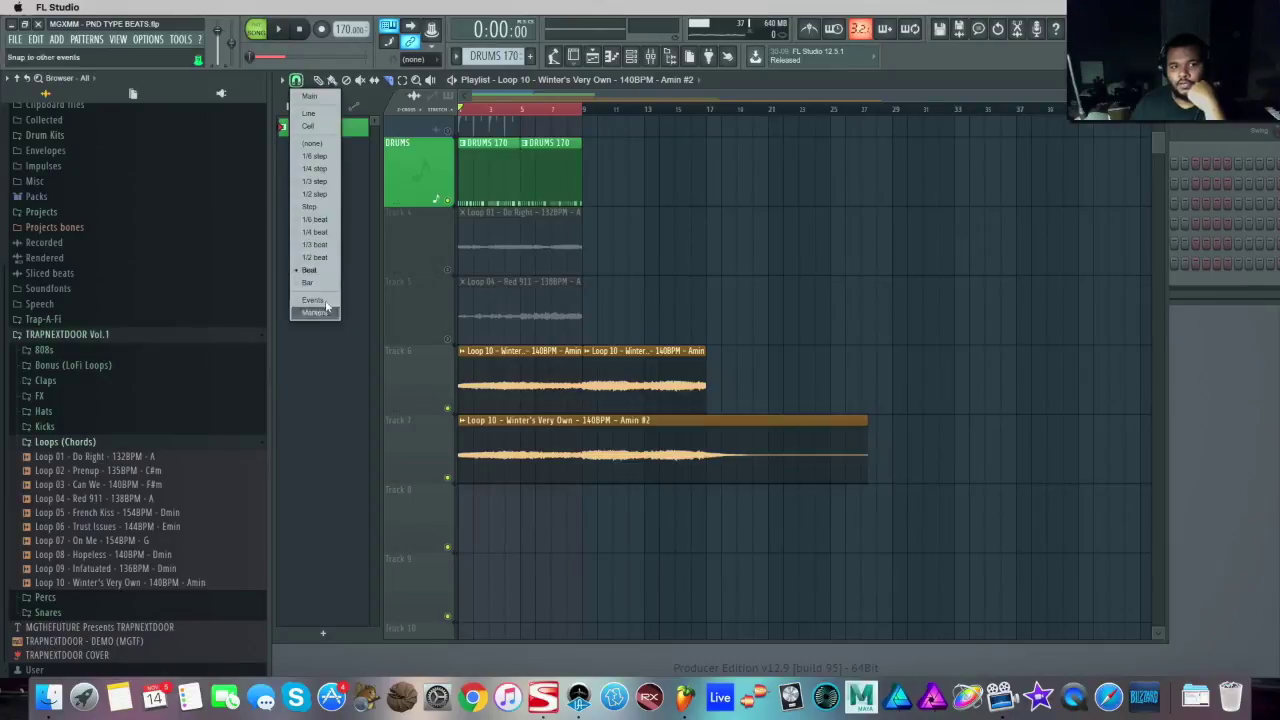
left_click(307, 282)
left_click_drag(708, 592, 708, 592)
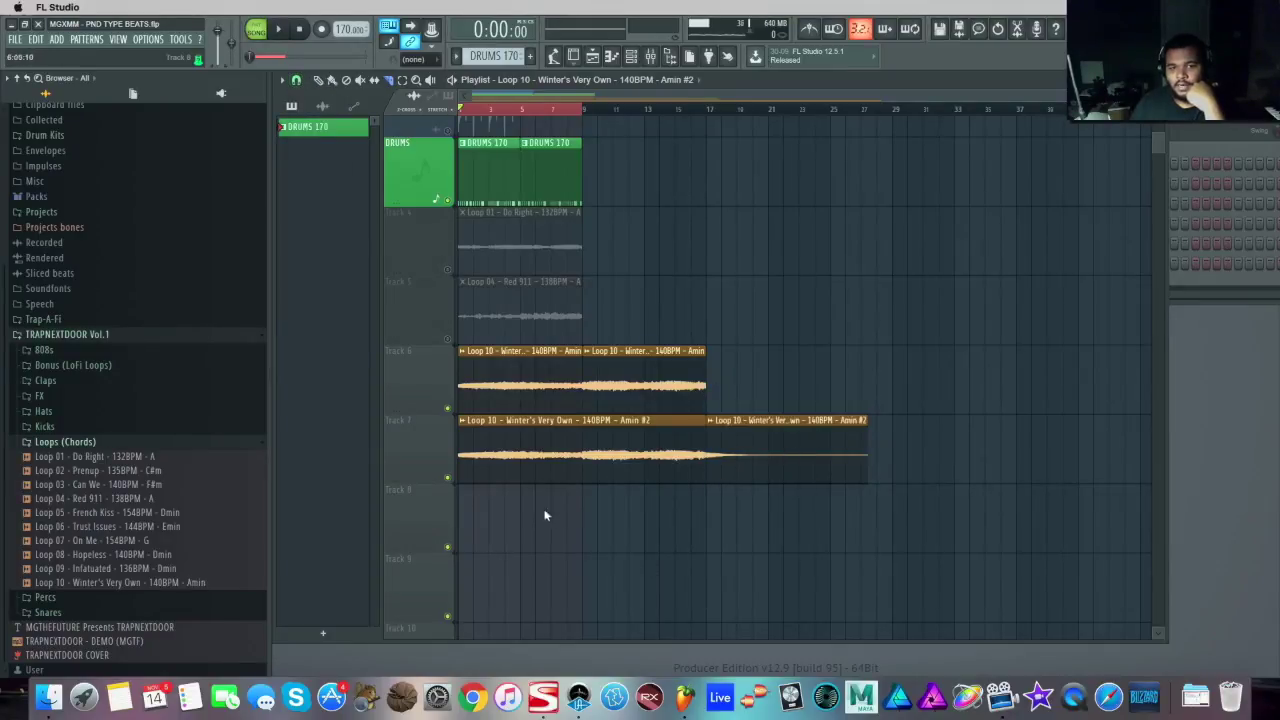
left_click_drag(584, 323, 584, 323)
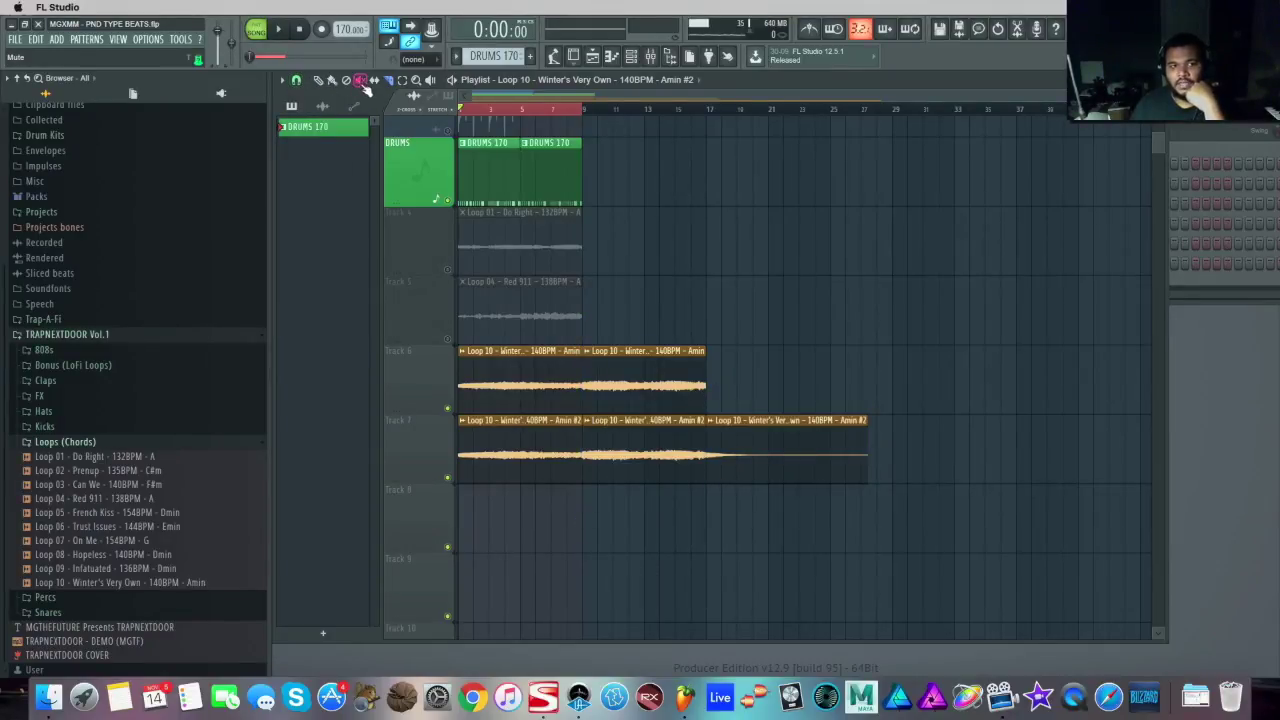
right_click(800, 434)
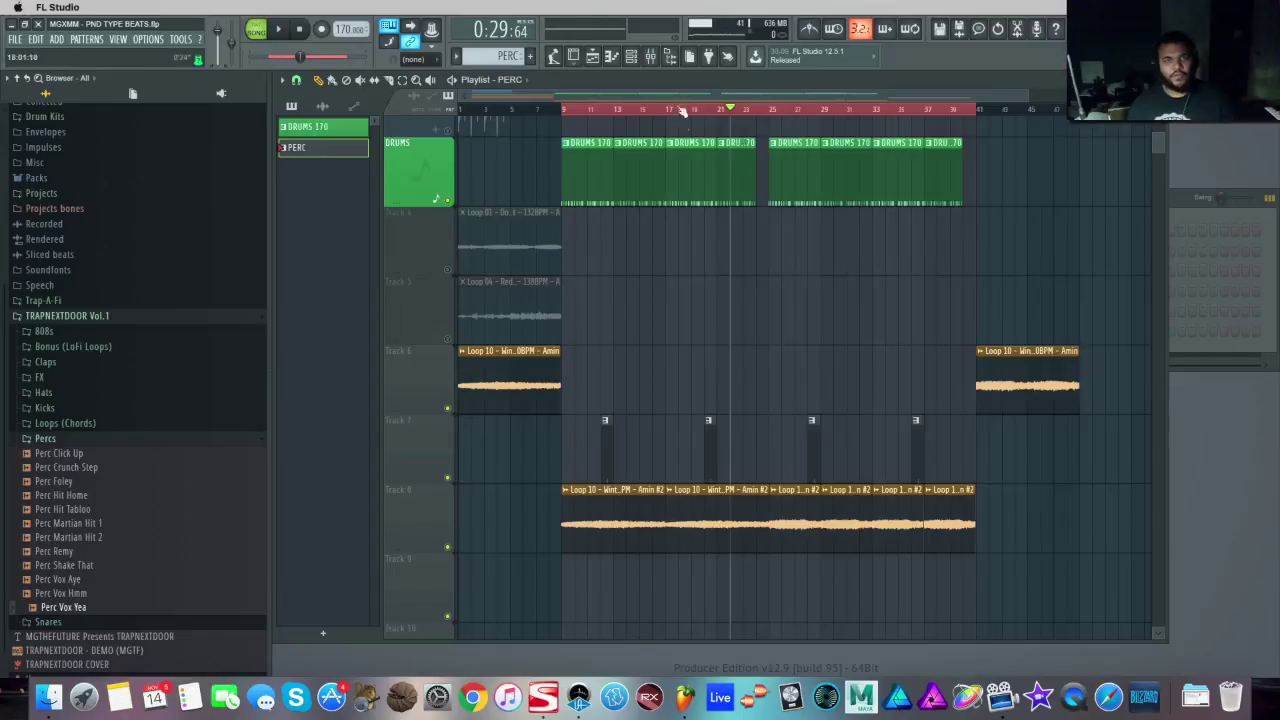
Split the DRUMS 170 pattern by channel and delete the Loop 01 and Loop 04 clips from tracks 4 and 5
left_click(631, 57)
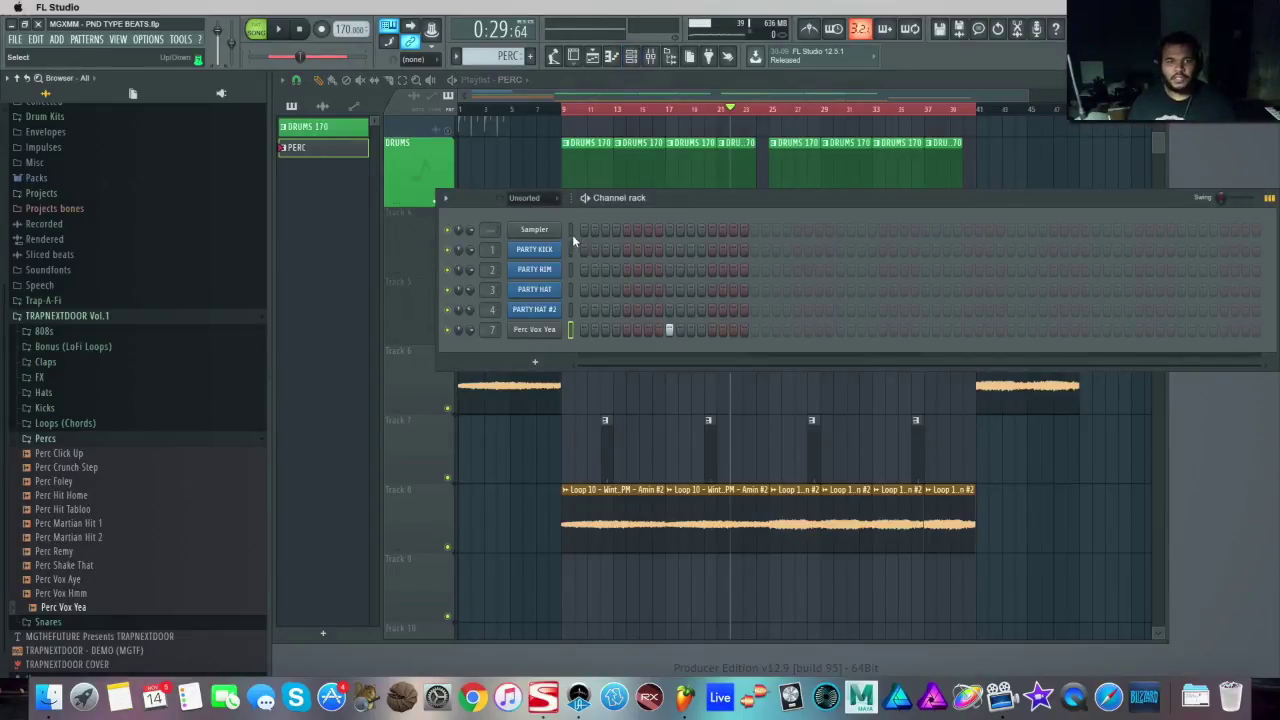
right_click(311, 131)
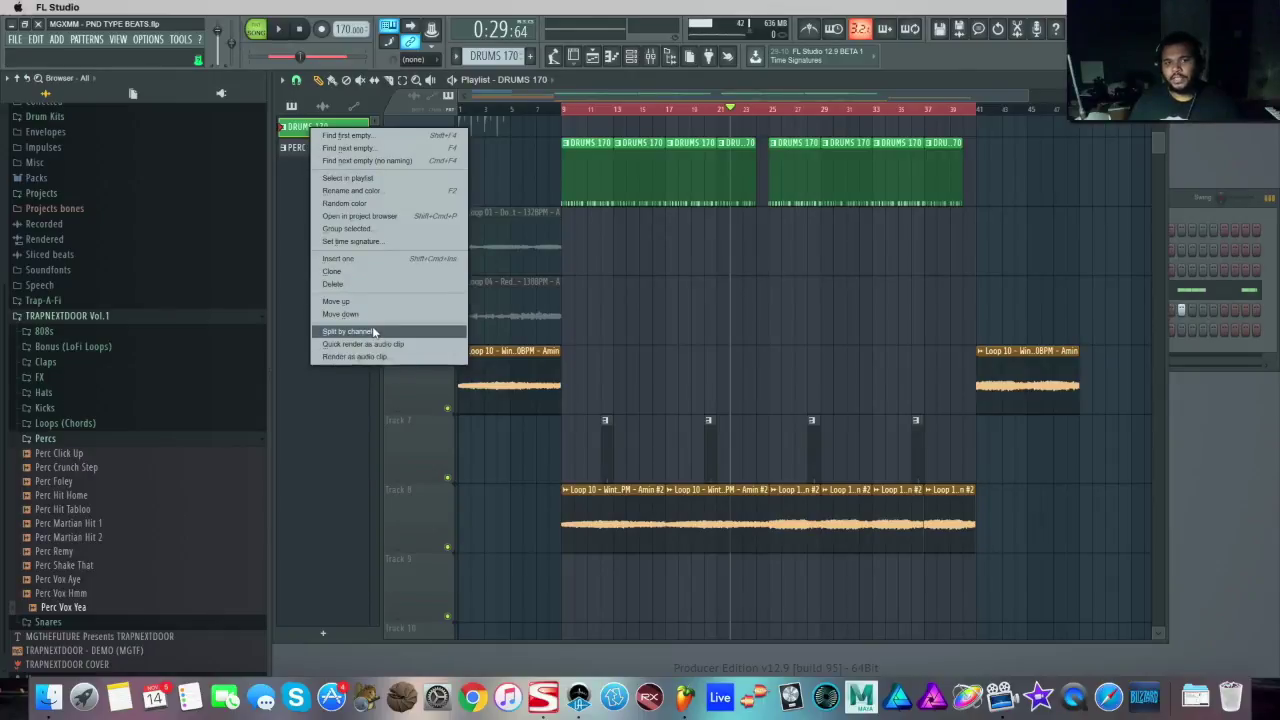
left_click(373, 331)
right_click(505, 333)
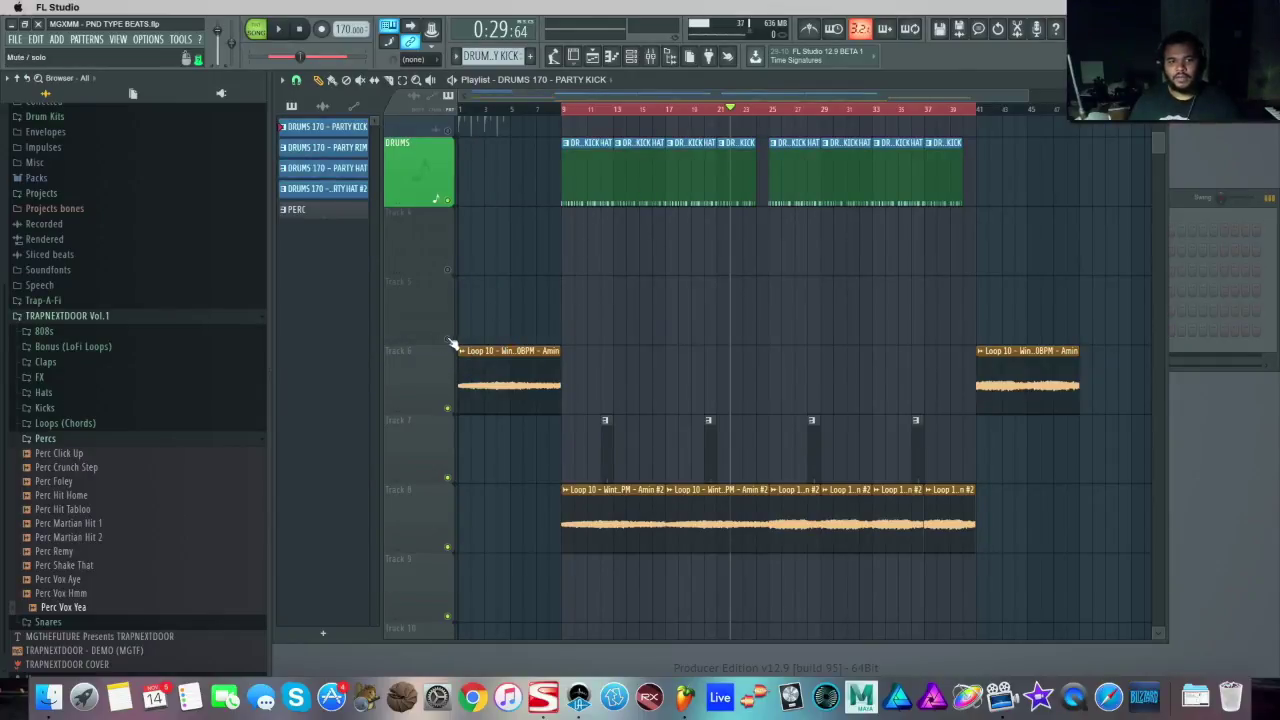
Delete the stacked split drum clips from the playlist and place three-bar PARTY KICK clips on the DRUMS track at bars 9 and 13
left_click_drag(605, 167, 607, 251)
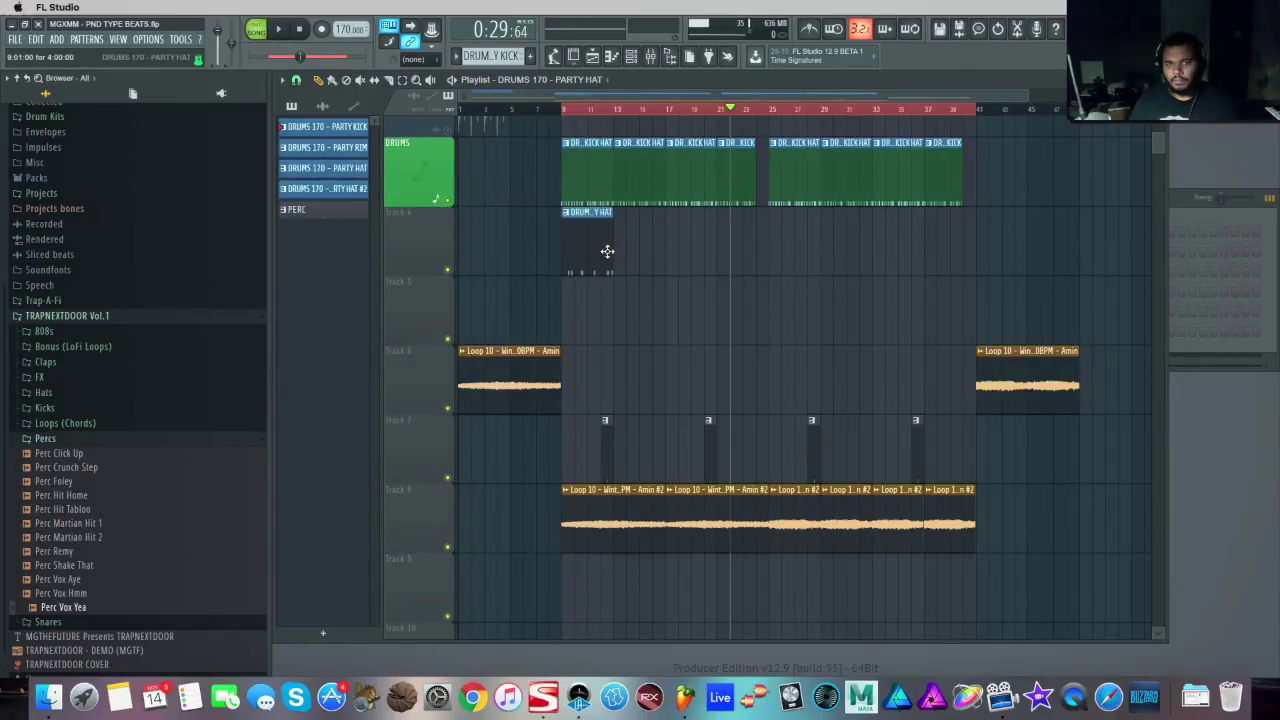
right_click(597, 238)
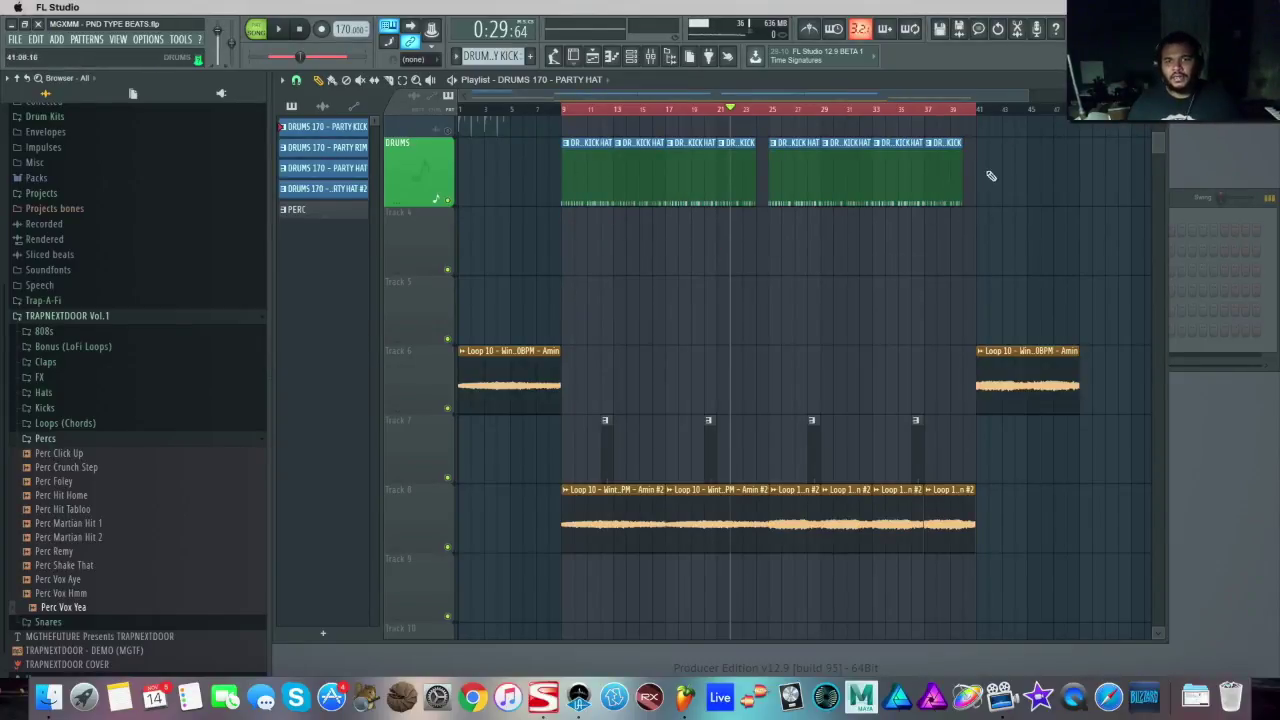
right_click(866, 170)
right_click(658, 170)
left_click_drag(330, 130, 562, 175)
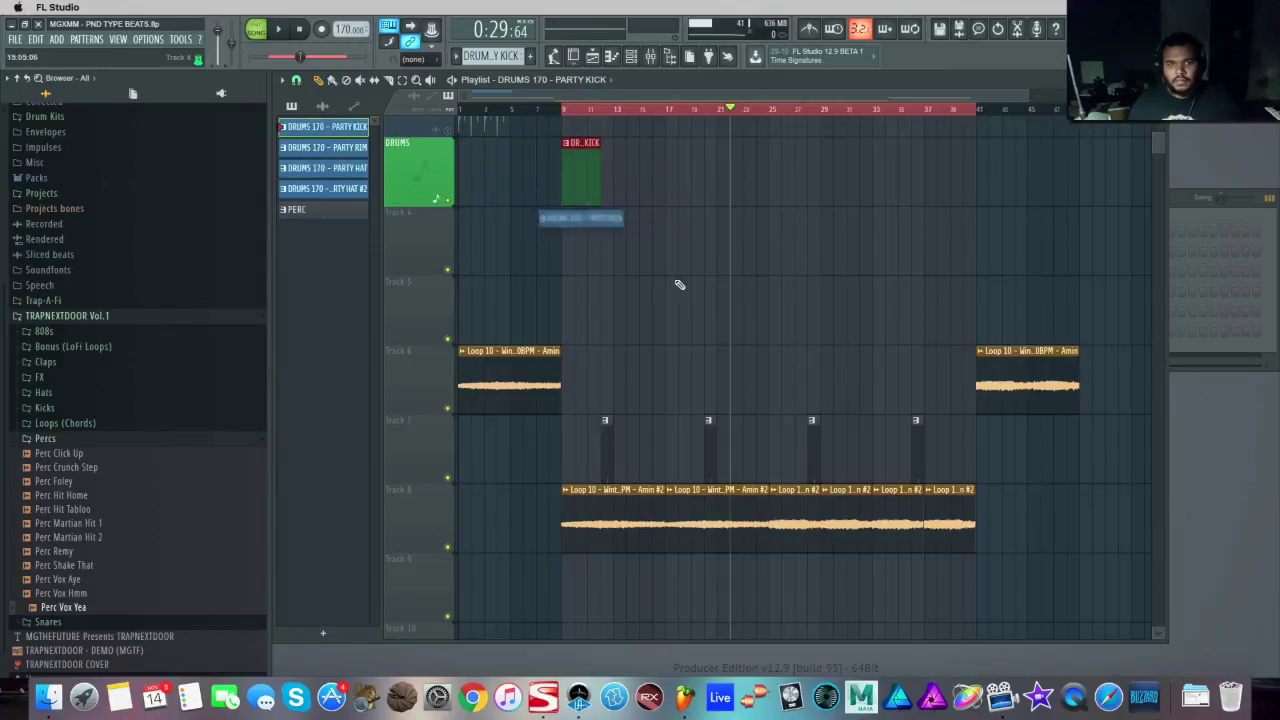
left_click(623, 188)
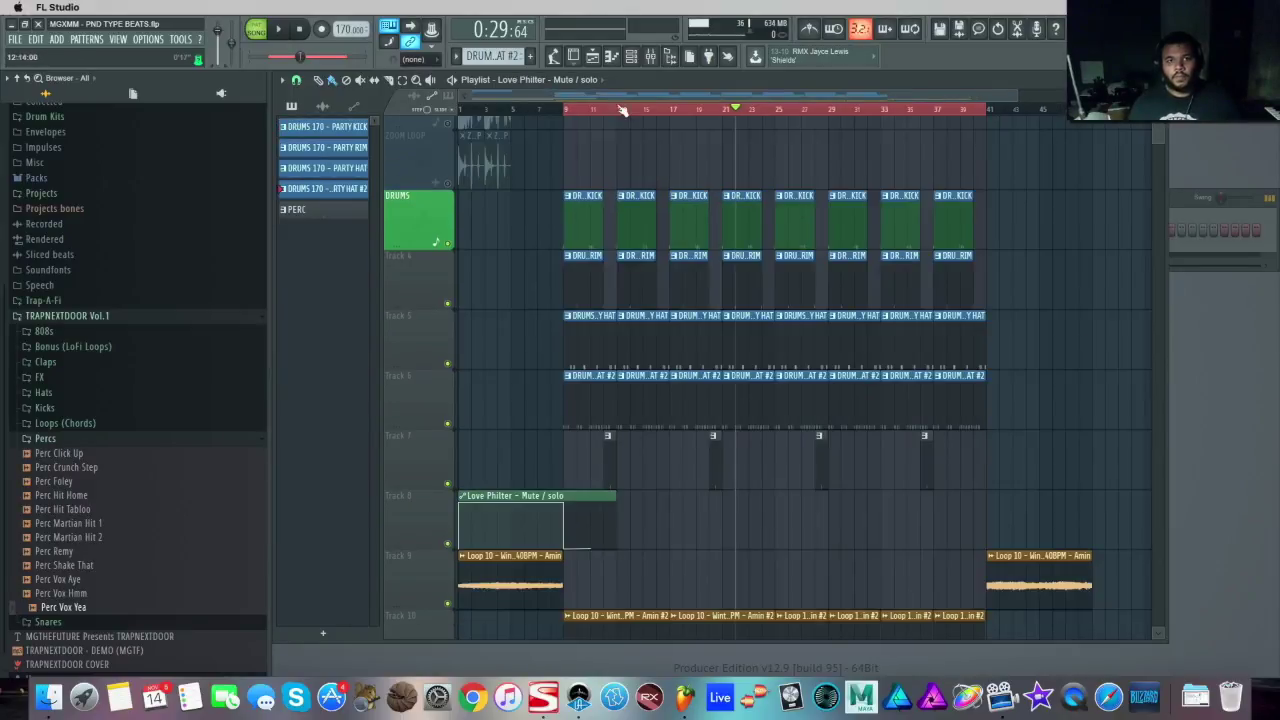
Clear the playlist's time selection and play the full arrangement from bar 1
left_click(621, 110)
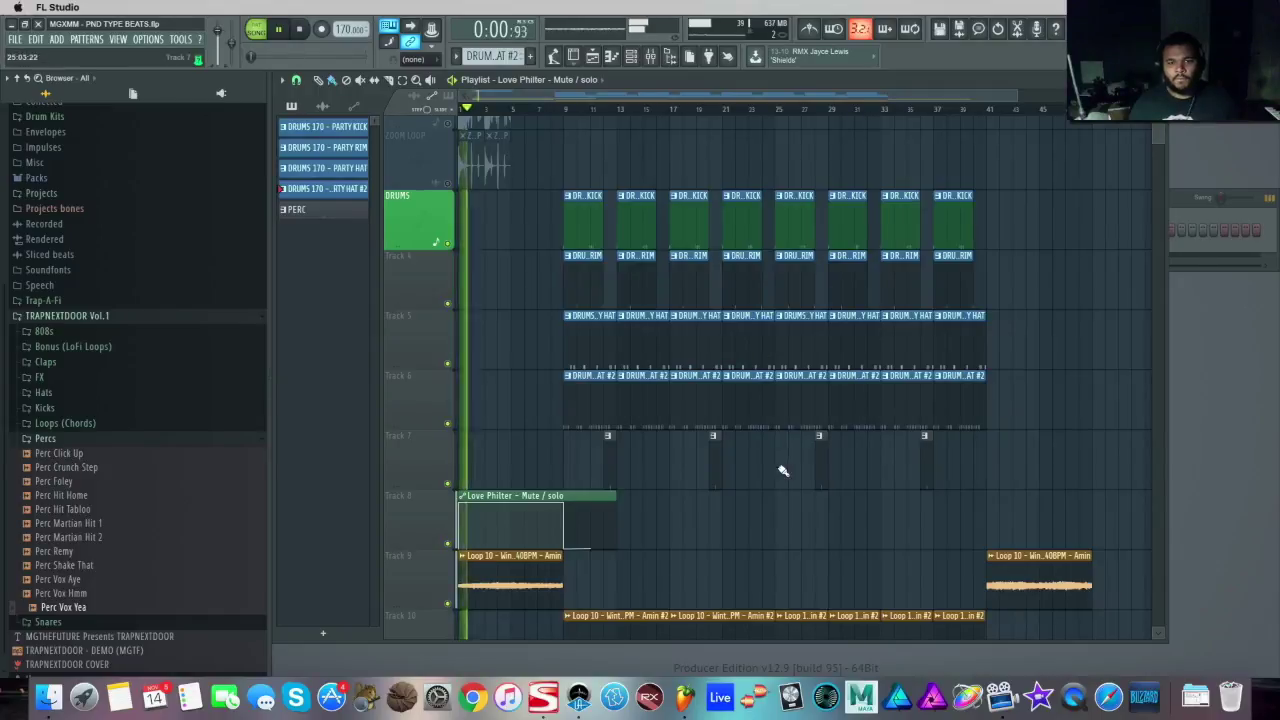
scroll(780, 468, "down", 2)
scroll(773, 462, "up", 1)
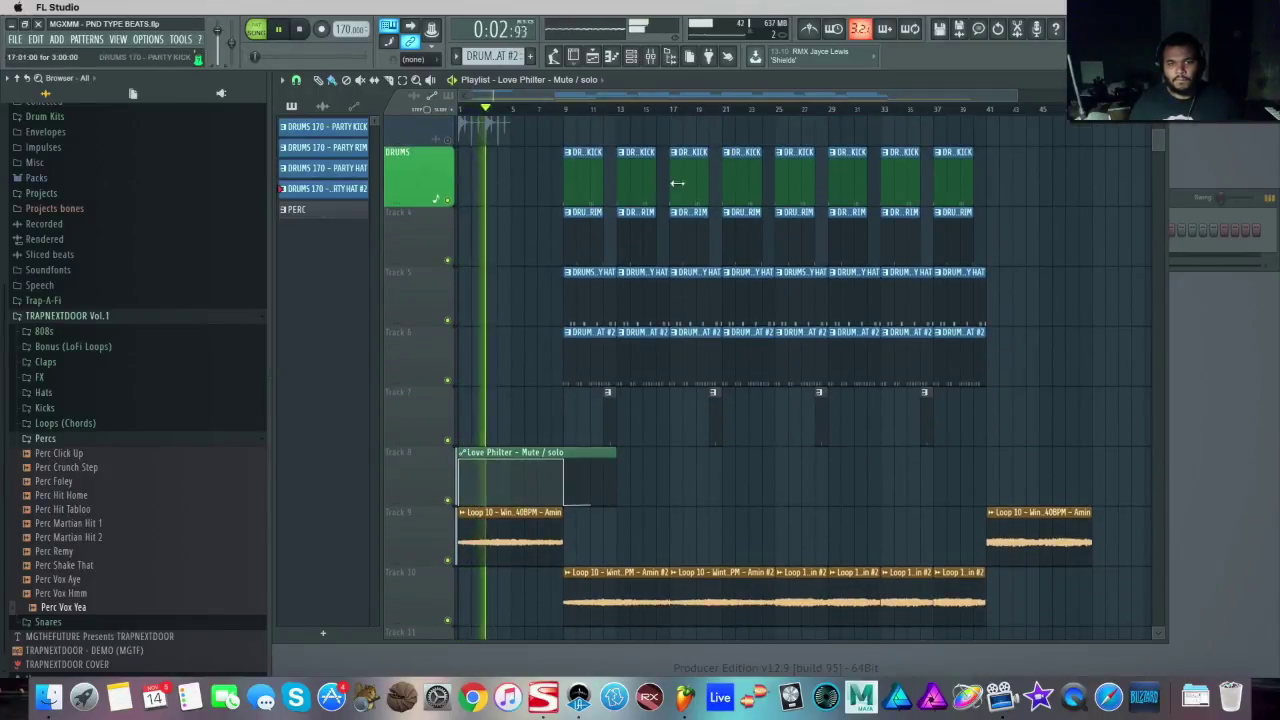
left_click_drag(1015, 97, 740, 97)
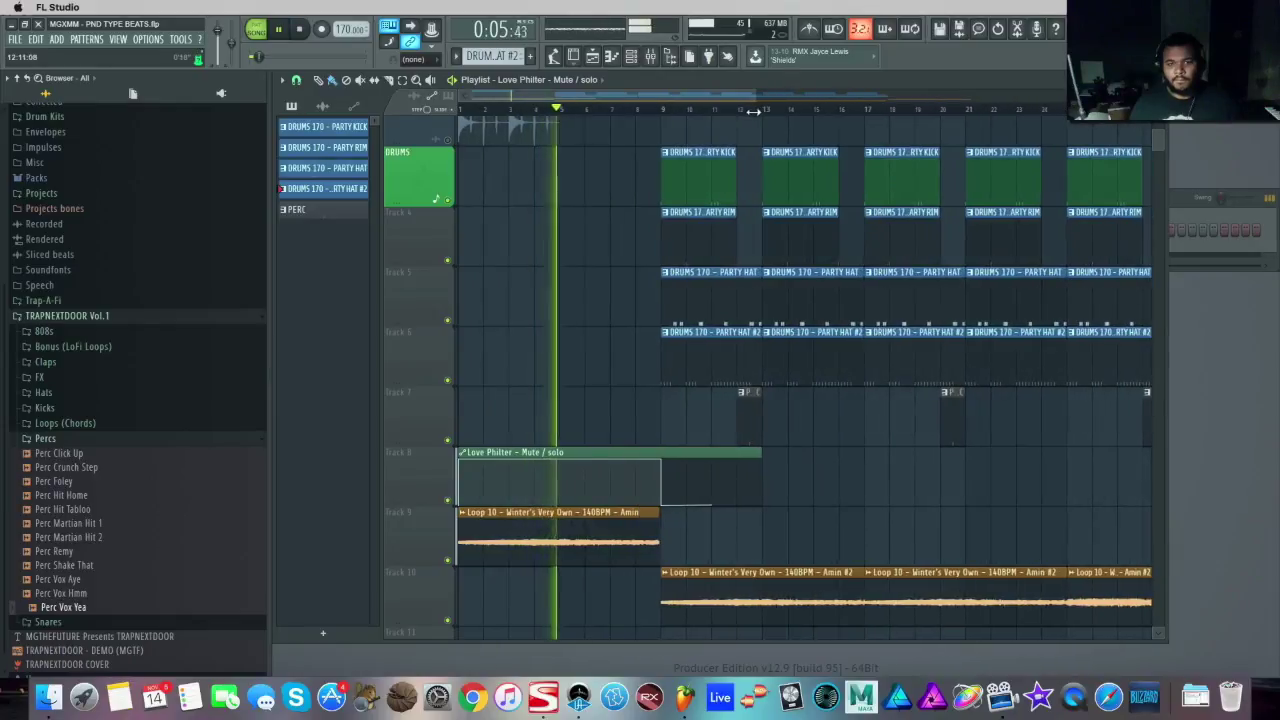
Delete the PARTY HAT #2 clips at bars 9, 13 and 25 on track 6 and the PARTY HAT clip at bar 25 on track 5
right_click(677, 361)
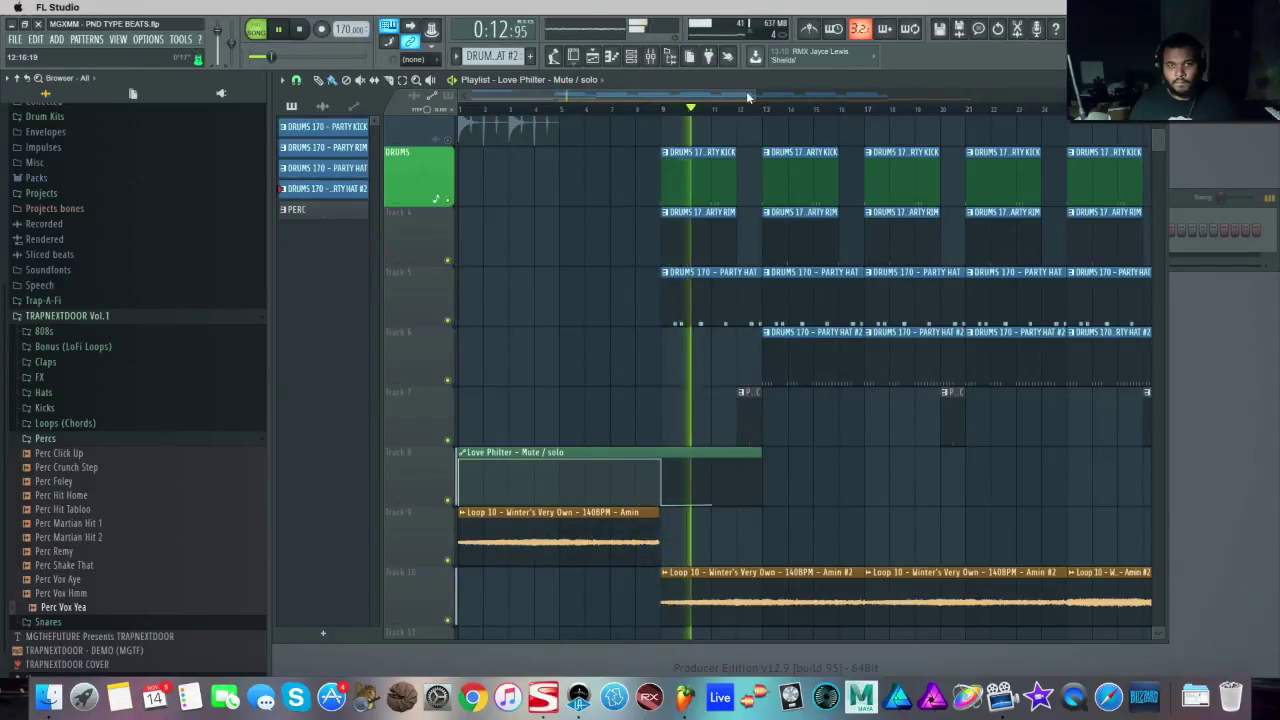
scroll(600, 385, "right", 5)
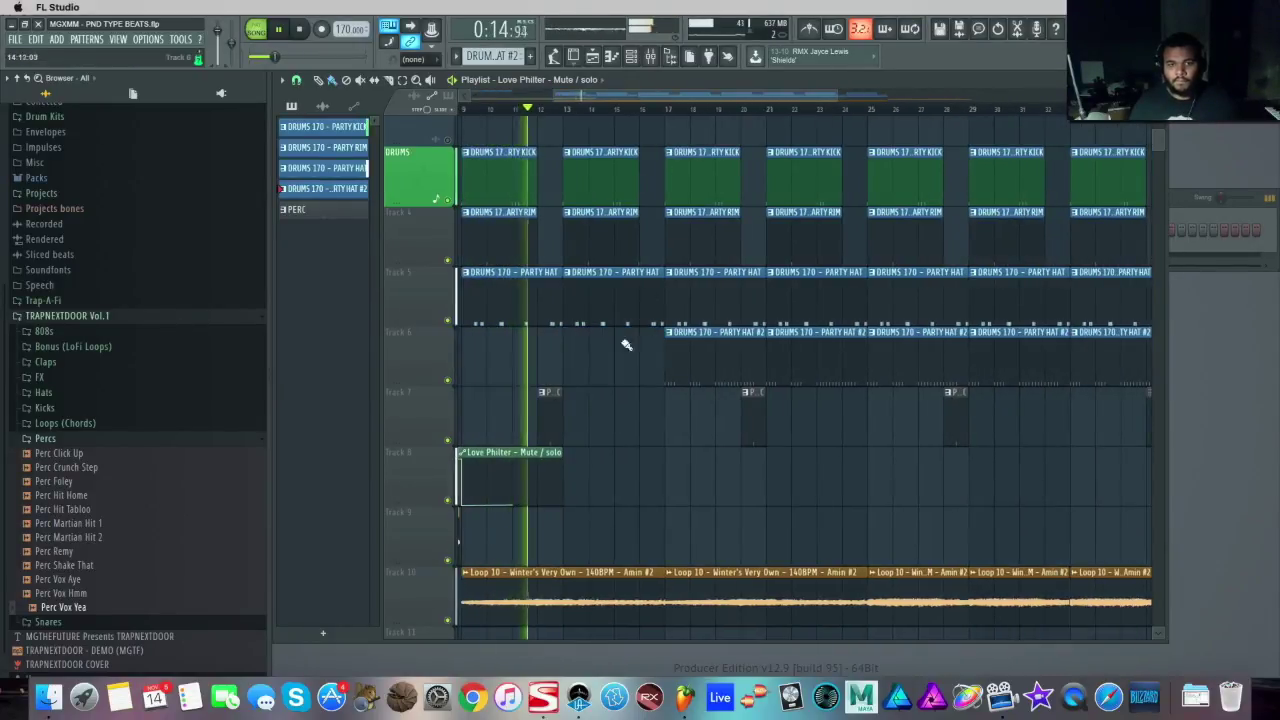
left_click_drag(692, 96, 745, 110)
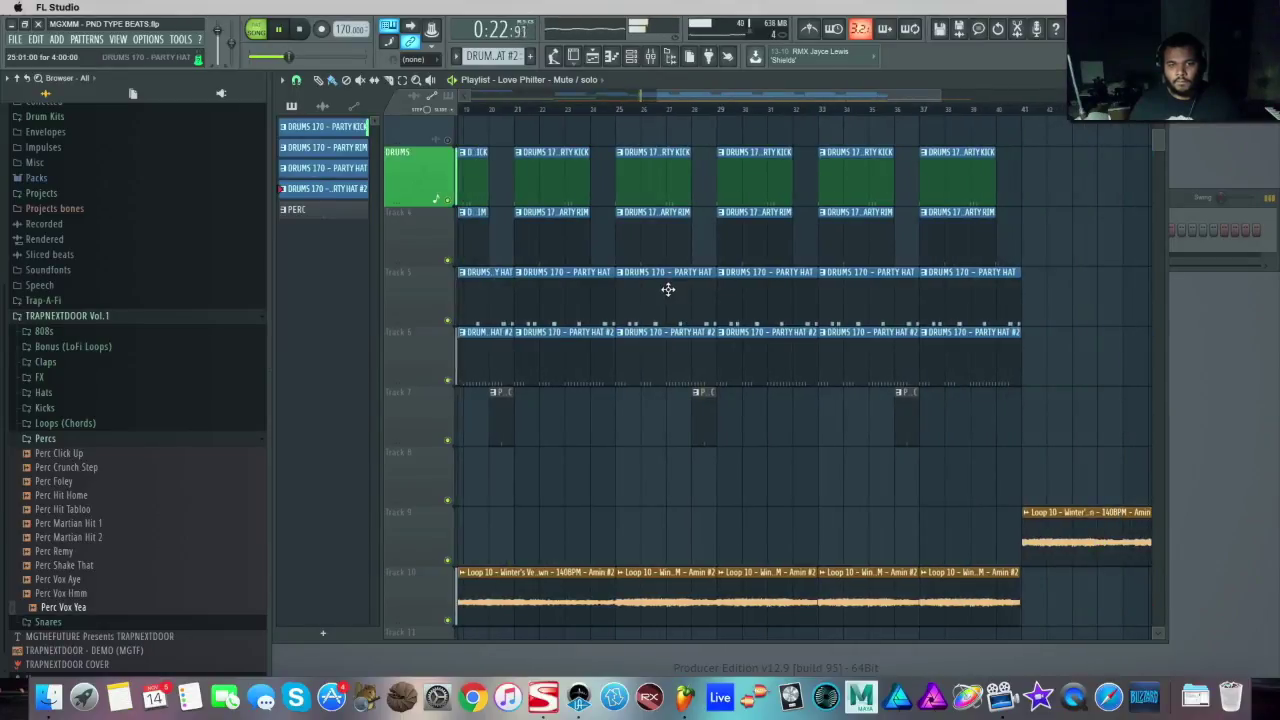
right_click(668, 292)
right_click(645, 378)
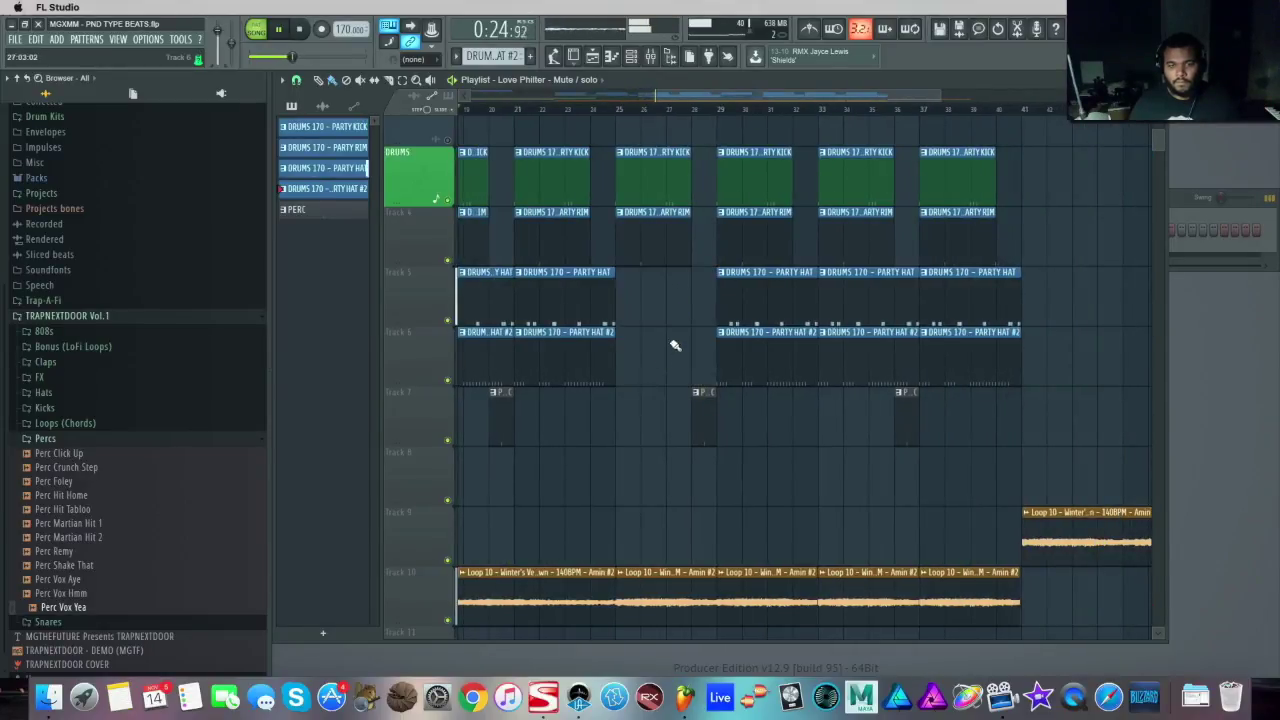
Place a copy of the Love Philter - Mute / solo automation clip on track 8 at bar 33
mouse_move(704, 101)
left_mouse_down()
mouse_move(645, 101)
mouse_move(754, 108)
mouse_move(684, 104)
left_mouse_up()
scroll(697, 386, "down", 2)
scroll(697, 386, "up", 1)
left_click_drag(658, 95, 510, 84)
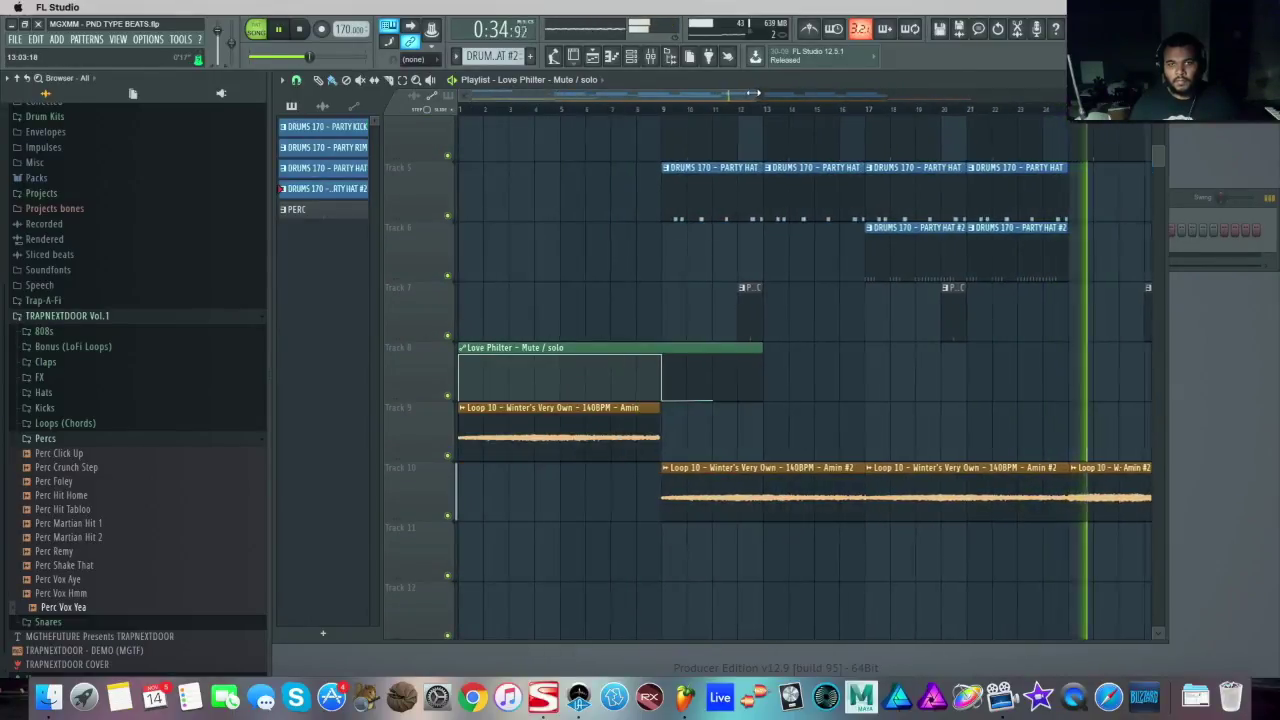
left_click_drag(754, 93, 880, 95)
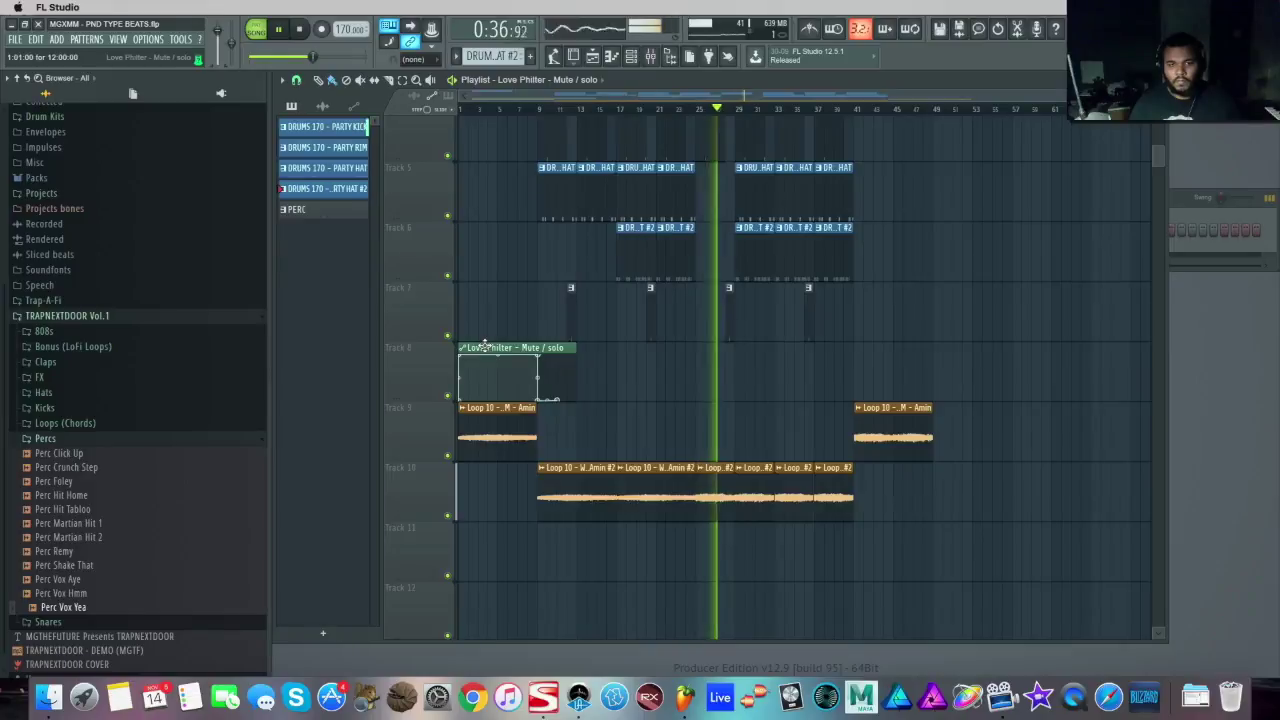
left_click(780, 374)
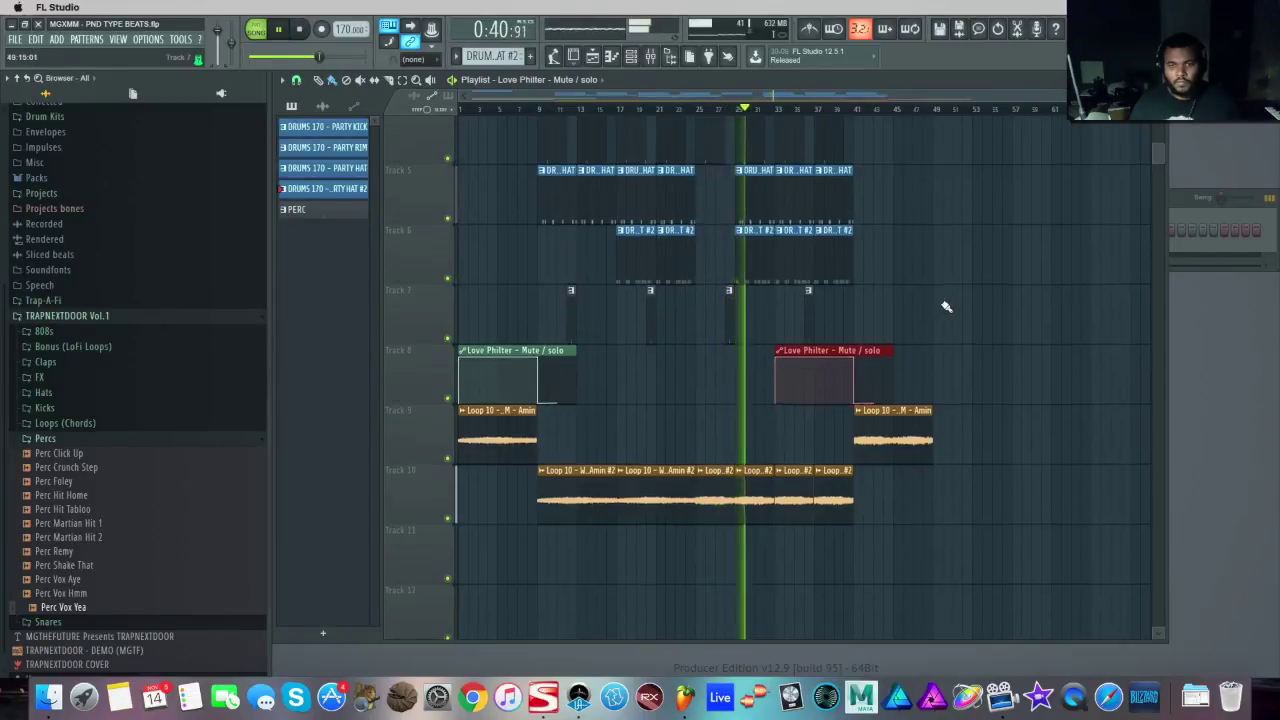
Delete the PARTY HAT and PARTY HAT #2 clips at bar 33 on tracks 5 and 6, and stop playback
scroll(946, 306, "up", 2)
right_click(799, 322)
right_click(791, 370)
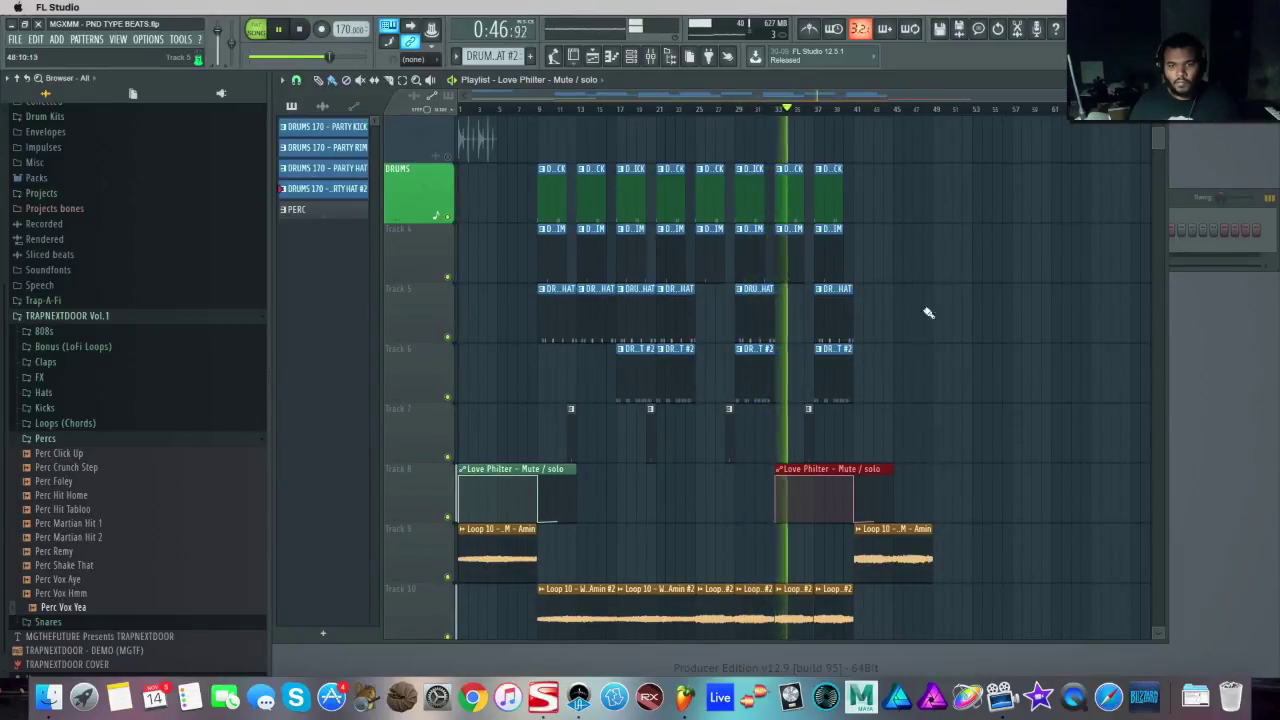
mouse_move(892, 470)
left_mouse_down()
mouse_move(815, 471)
mouse_move(888, 481)
left_mouse_up()
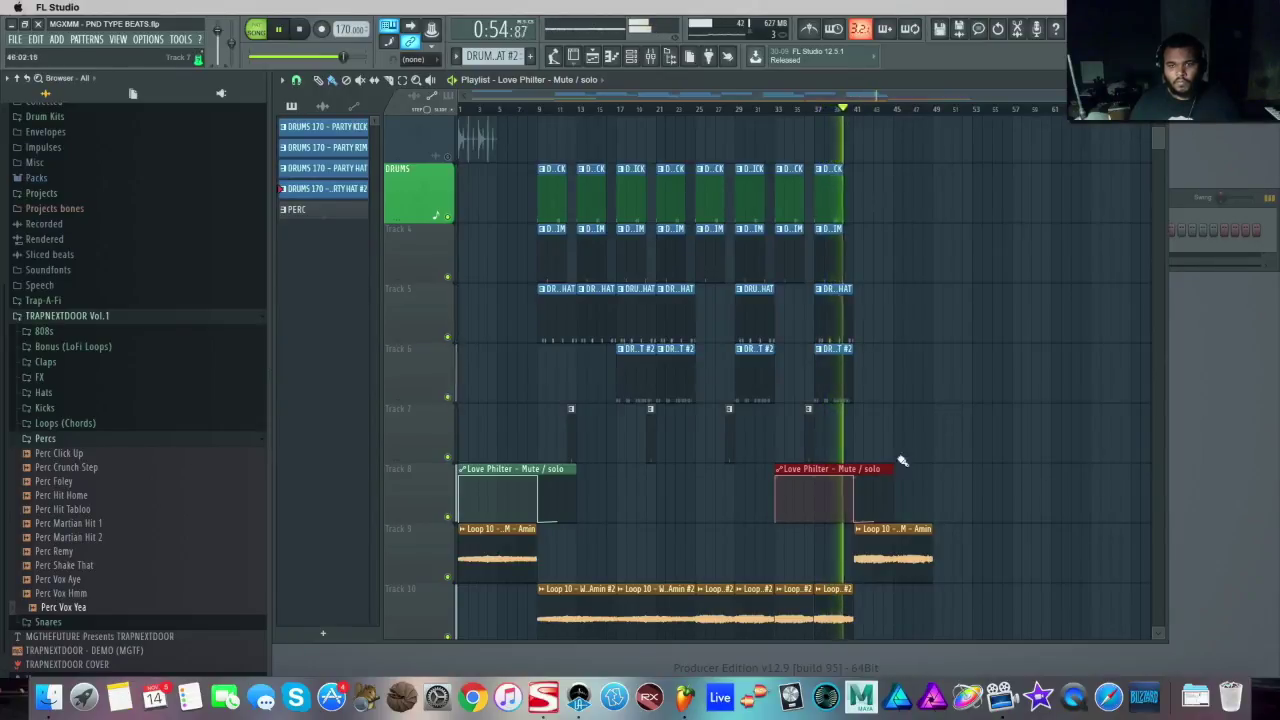
key("space")
Delete the Loop 10 clip at bar 41 on track 9 and try a Loop 10 #2 clip there on track 10 instead
scroll(978, 498, "down", 3)
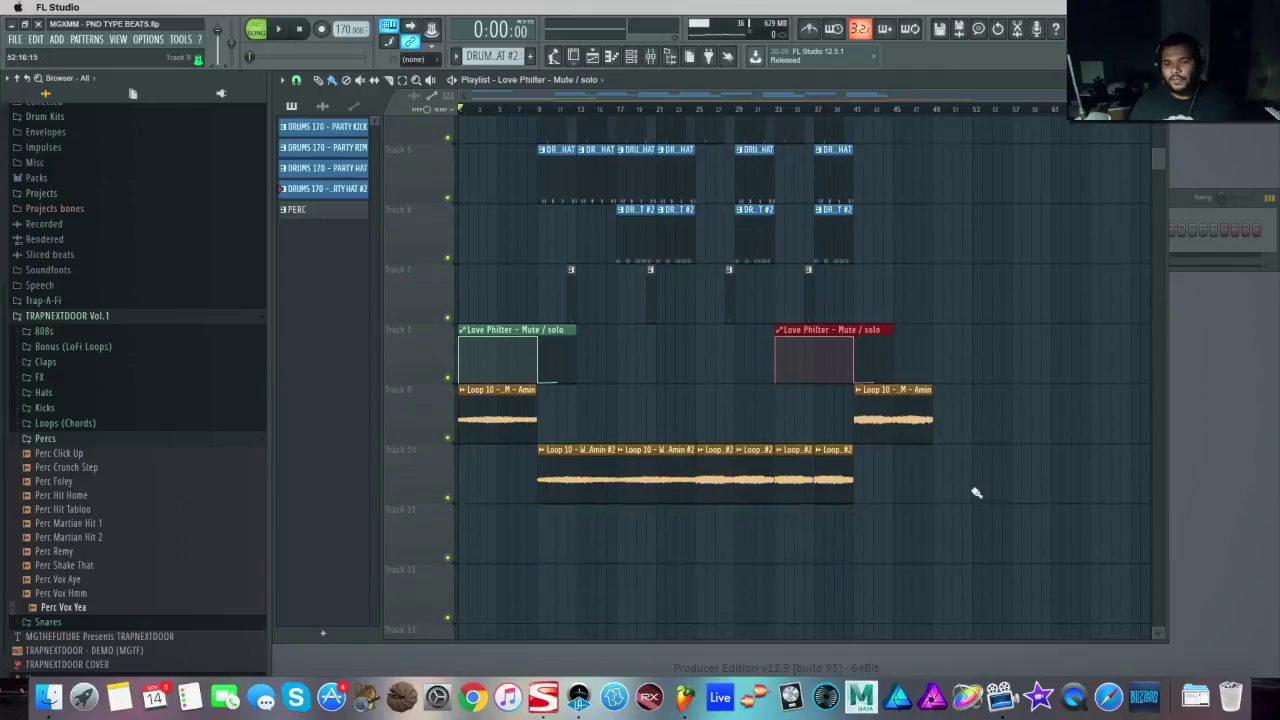
right_click(866, 425)
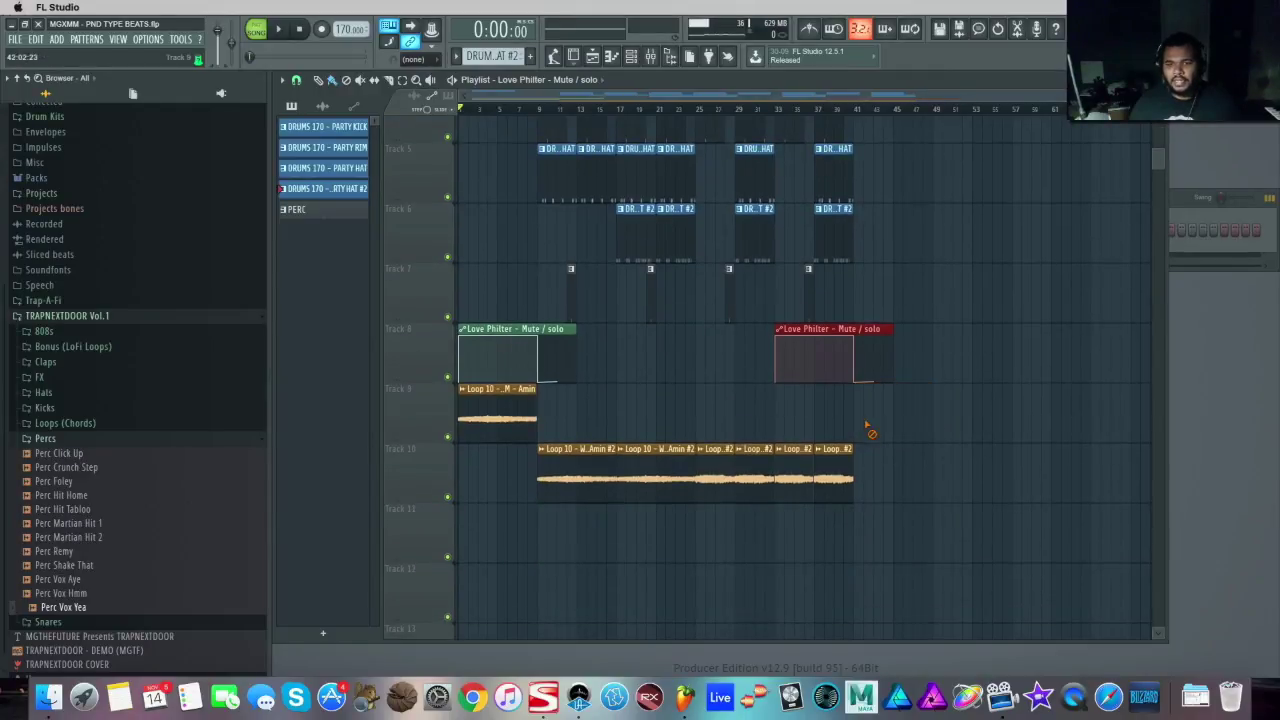
left_click(835, 479)
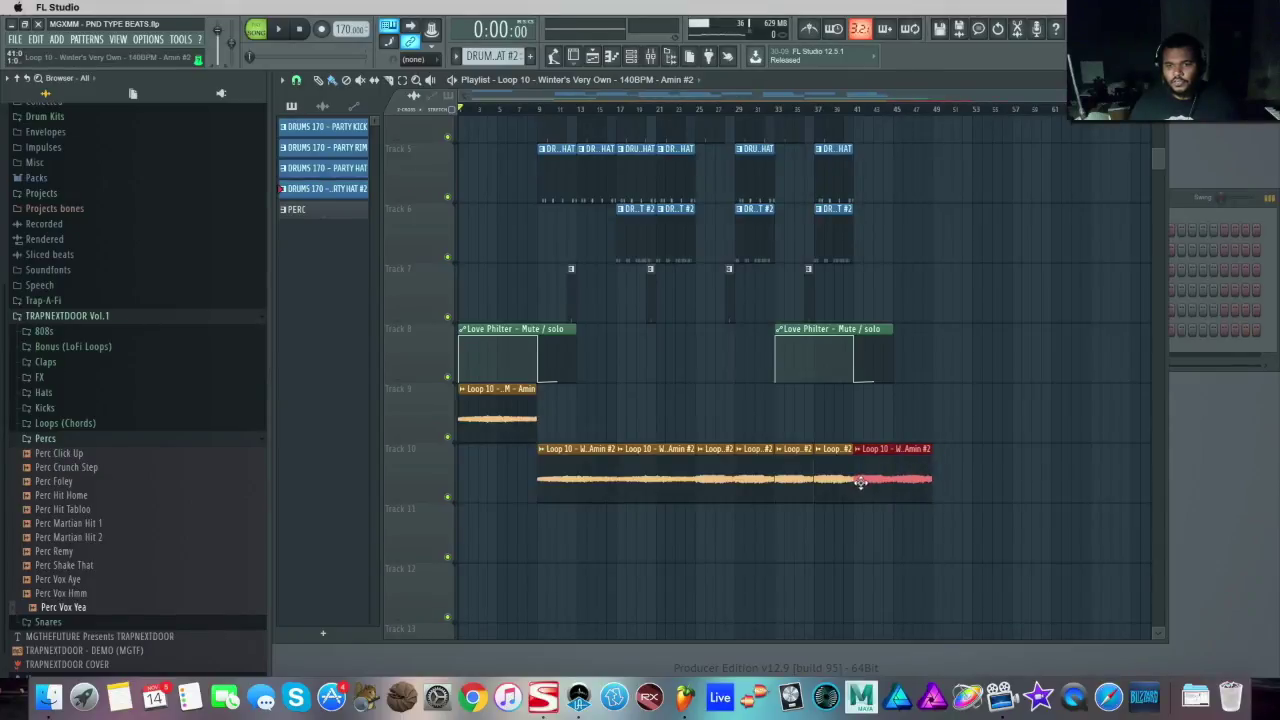
left_click_drag(881, 478, 814, 478)
Play the arrangement from bar 37 and again from bar 33 to check the last section
scroll(814, 400, "up", 2)
key("space")
left_click(814, 114)
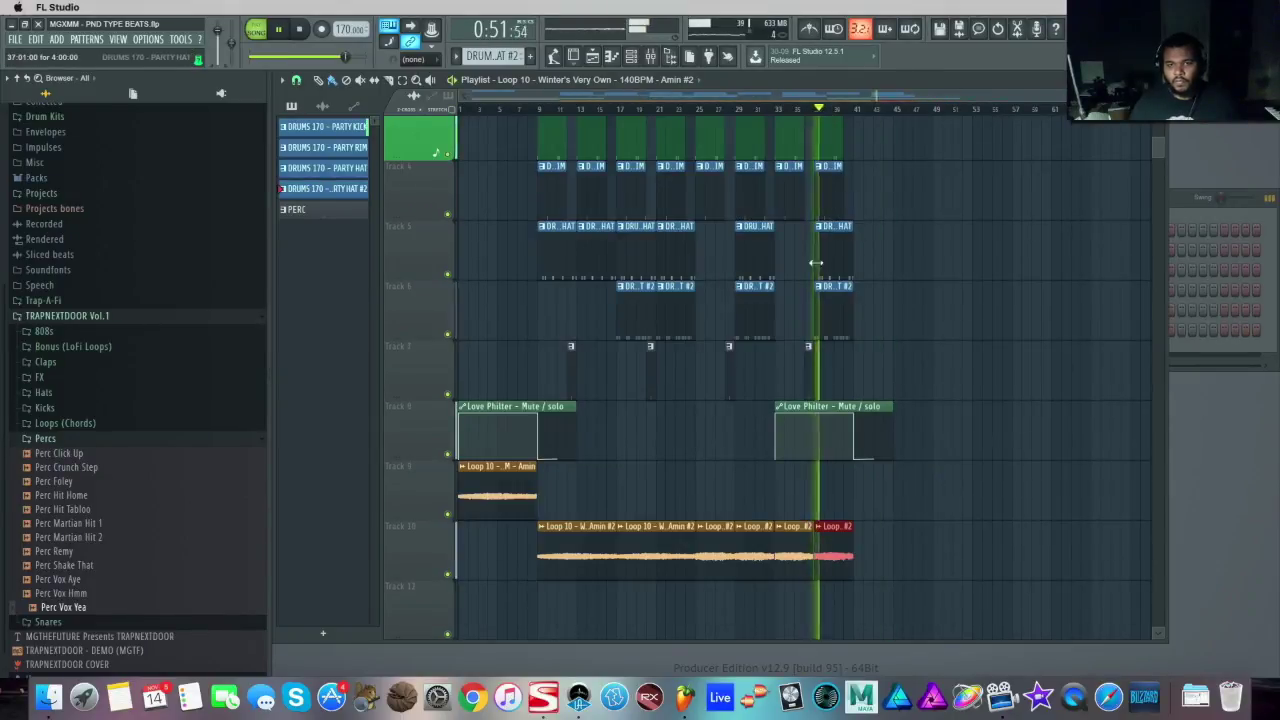
left_click(773, 113)
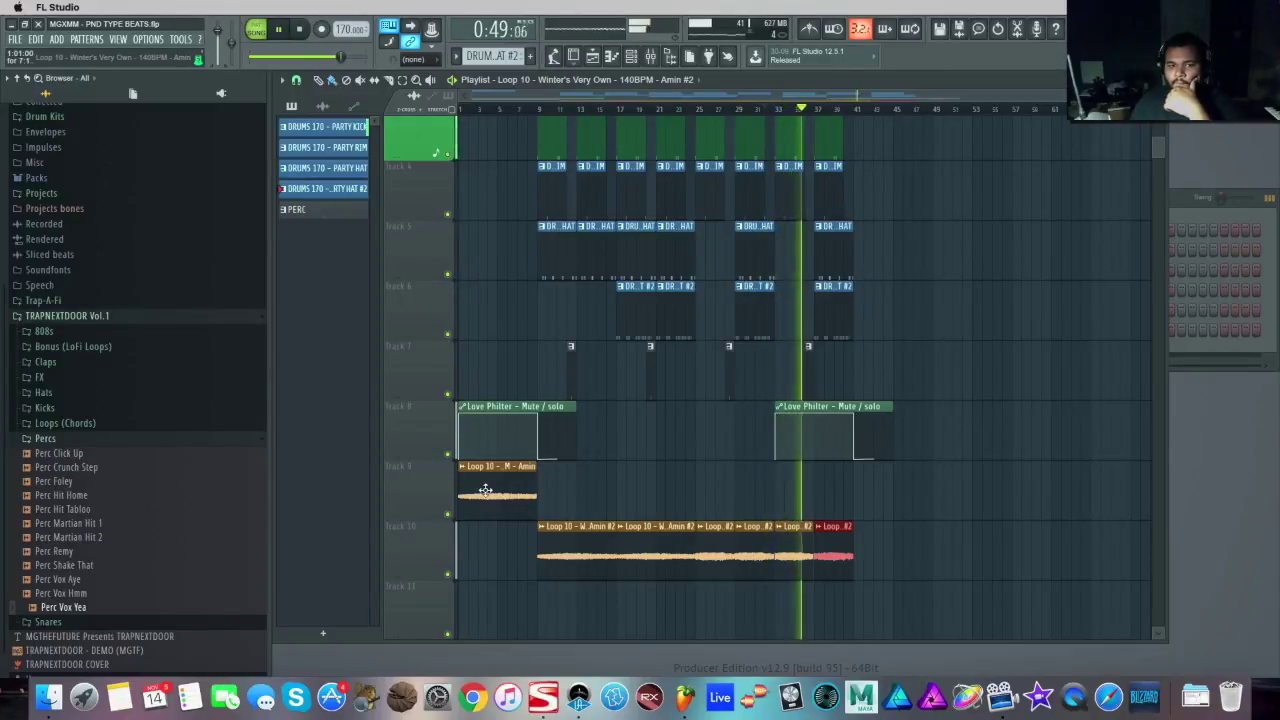
Place the original Loop 10 clip on track 9 from bar 41 to bar 49 as the outro
left_click(858, 485)
left_click_drag(930, 481, 1010, 491)
left_click_drag(854, 491, 892, 484)
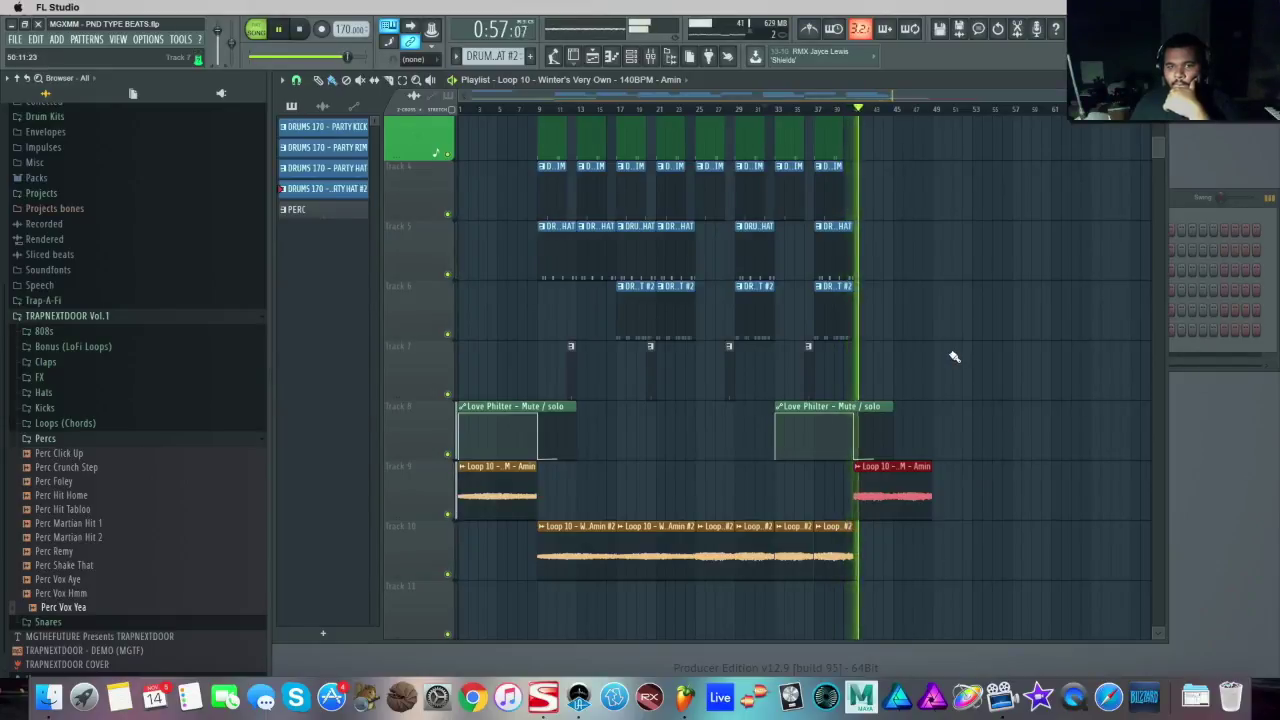
Listen to the outro, stop playback and review the full arrangement across all playlist tracks
scroll(952, 300, "up", 2)
scroll(950, 340, "down", 3)
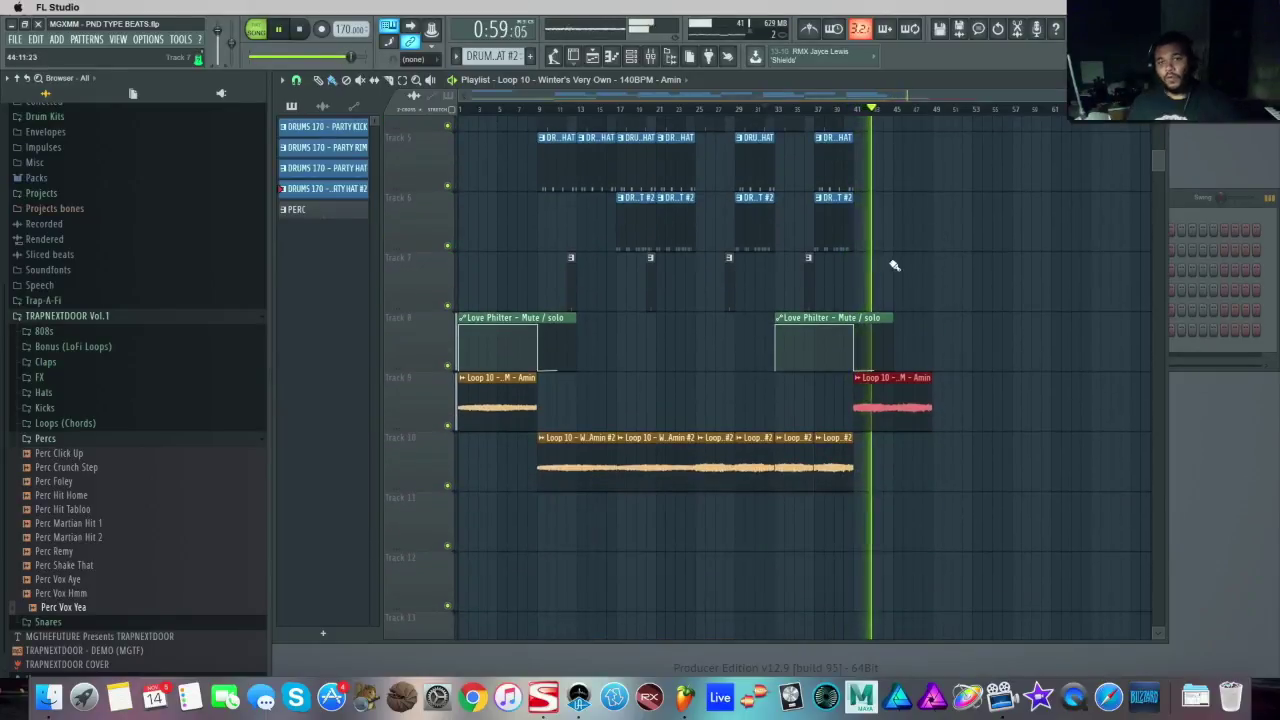
scroll(909, 243, "up", 4)
scroll(912, 244, "down", 3)
key("space")
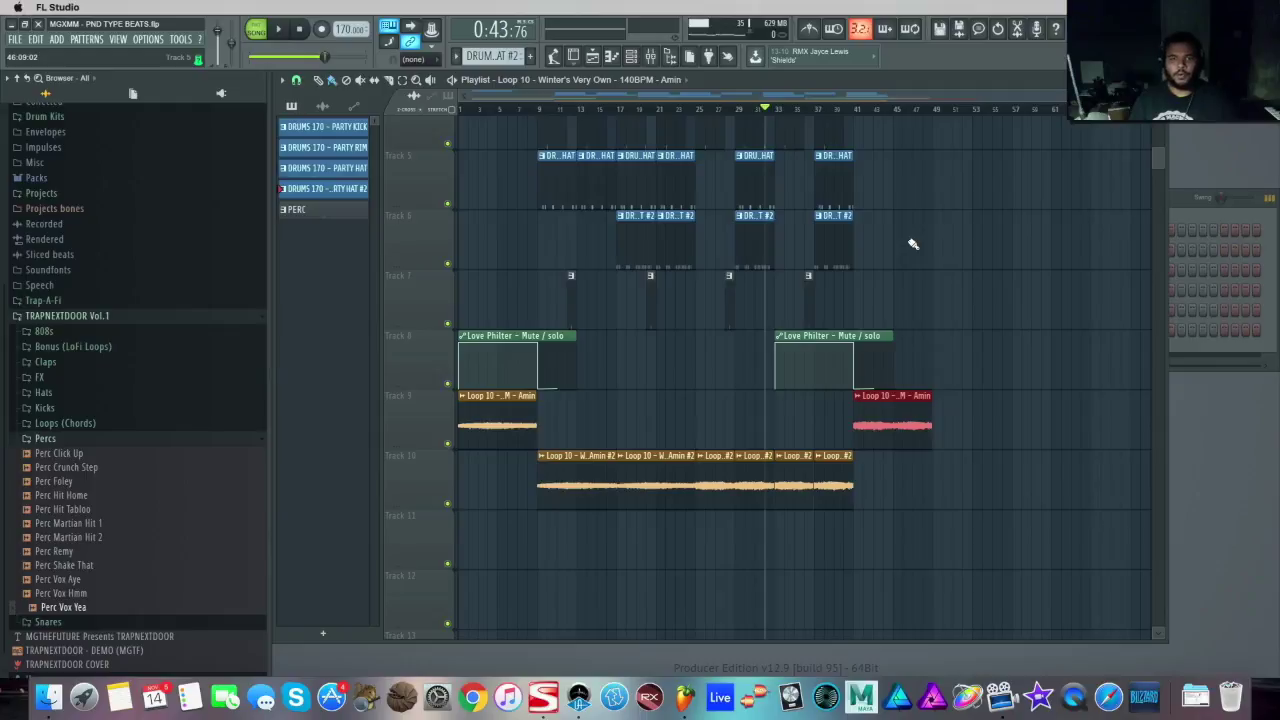
scroll(920, 255, "up", 2)
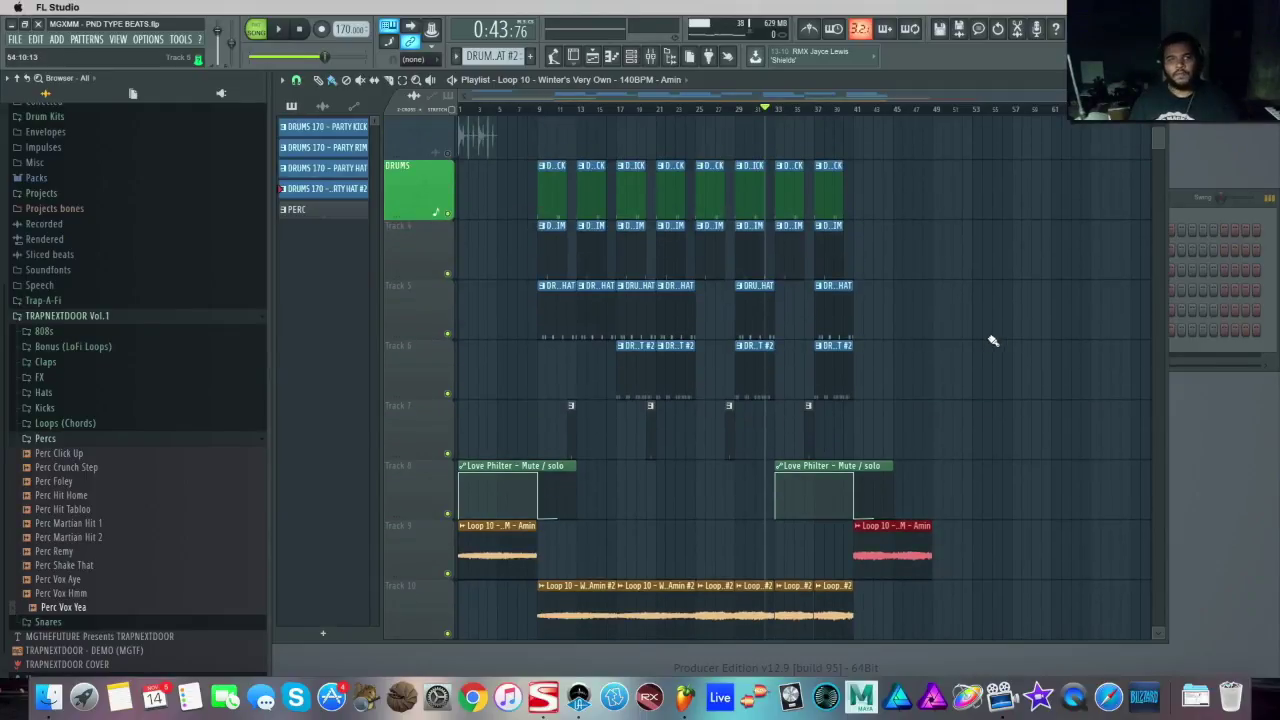
scroll(1000, 347, "up", 2)
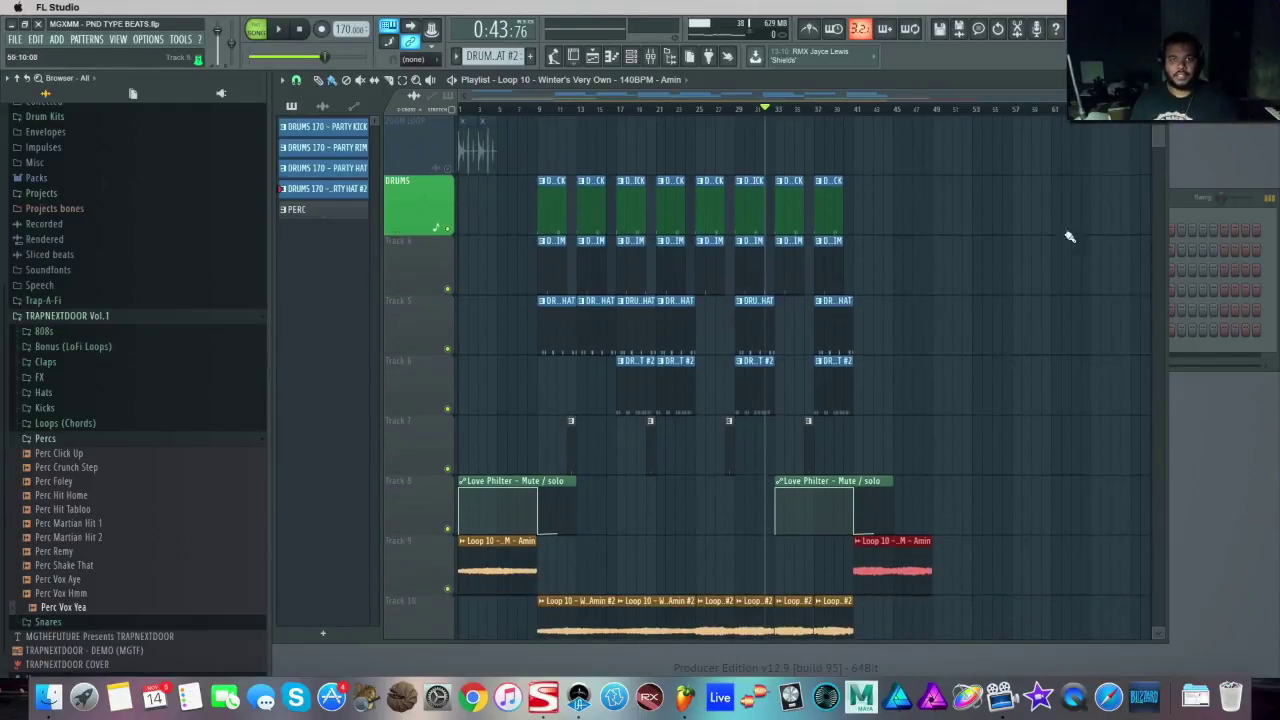
scroll(800, 400, "down", 3)
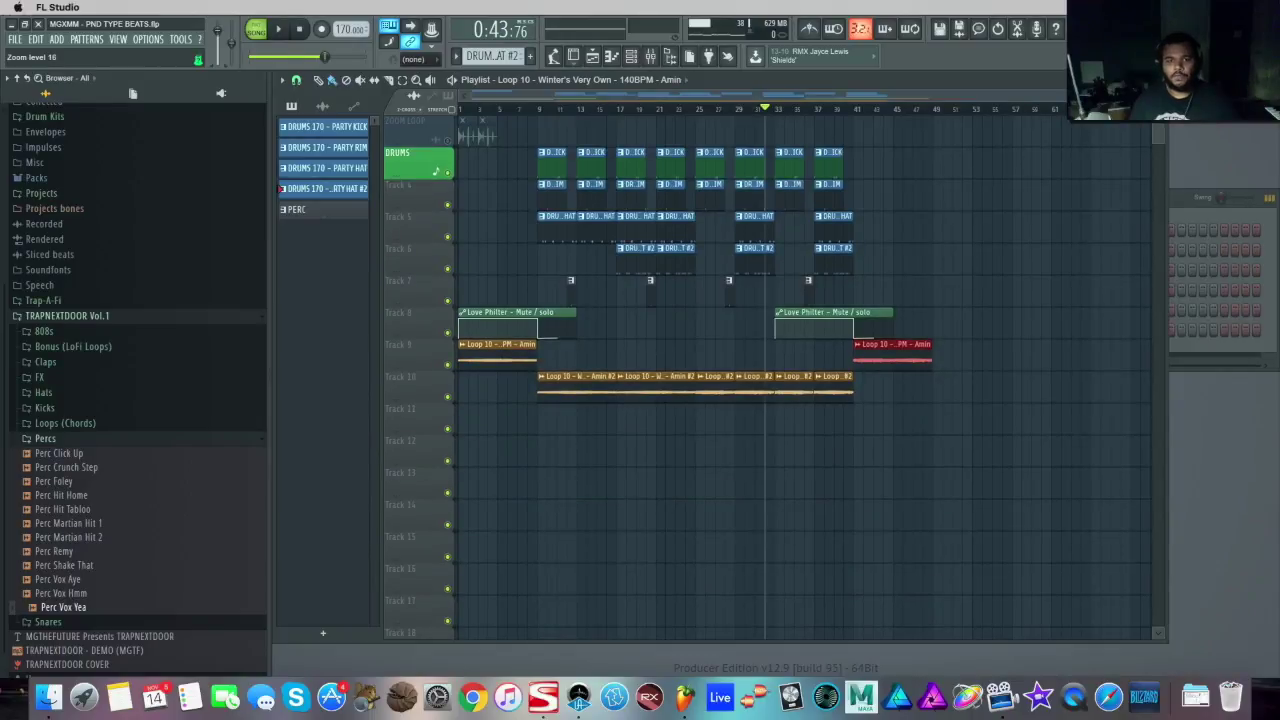
scroll(700, 400, "up", 2)
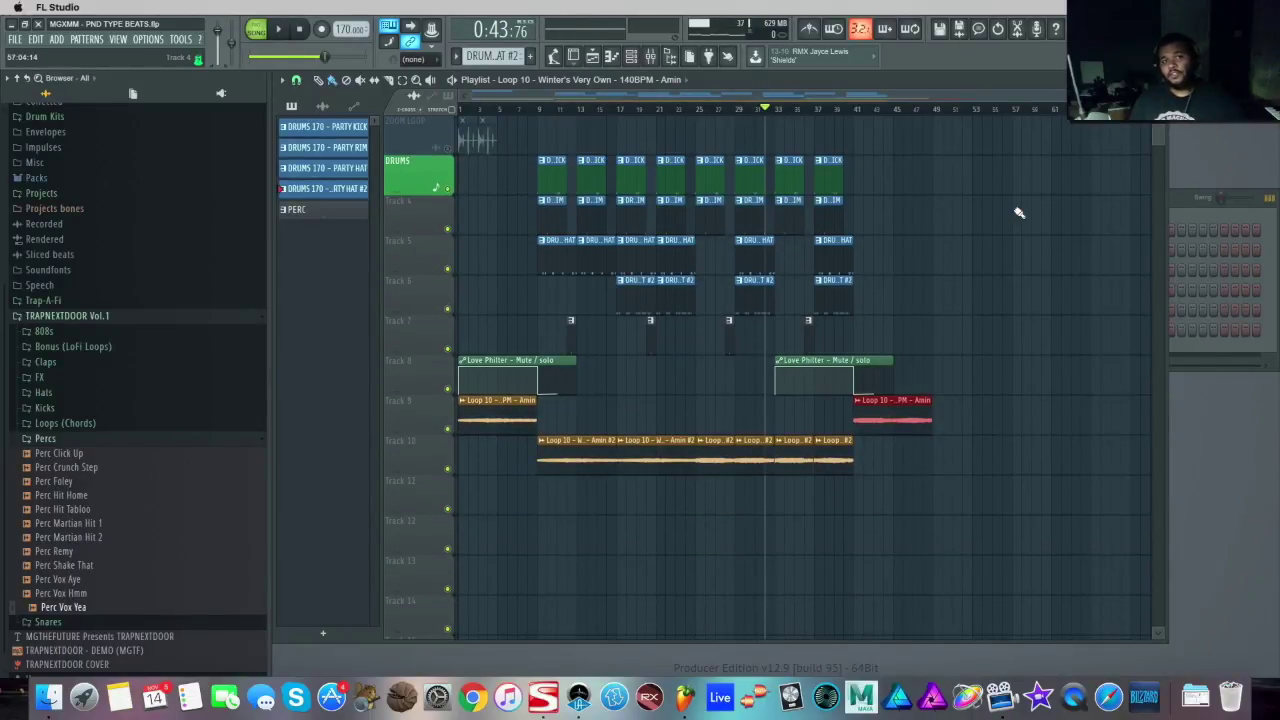